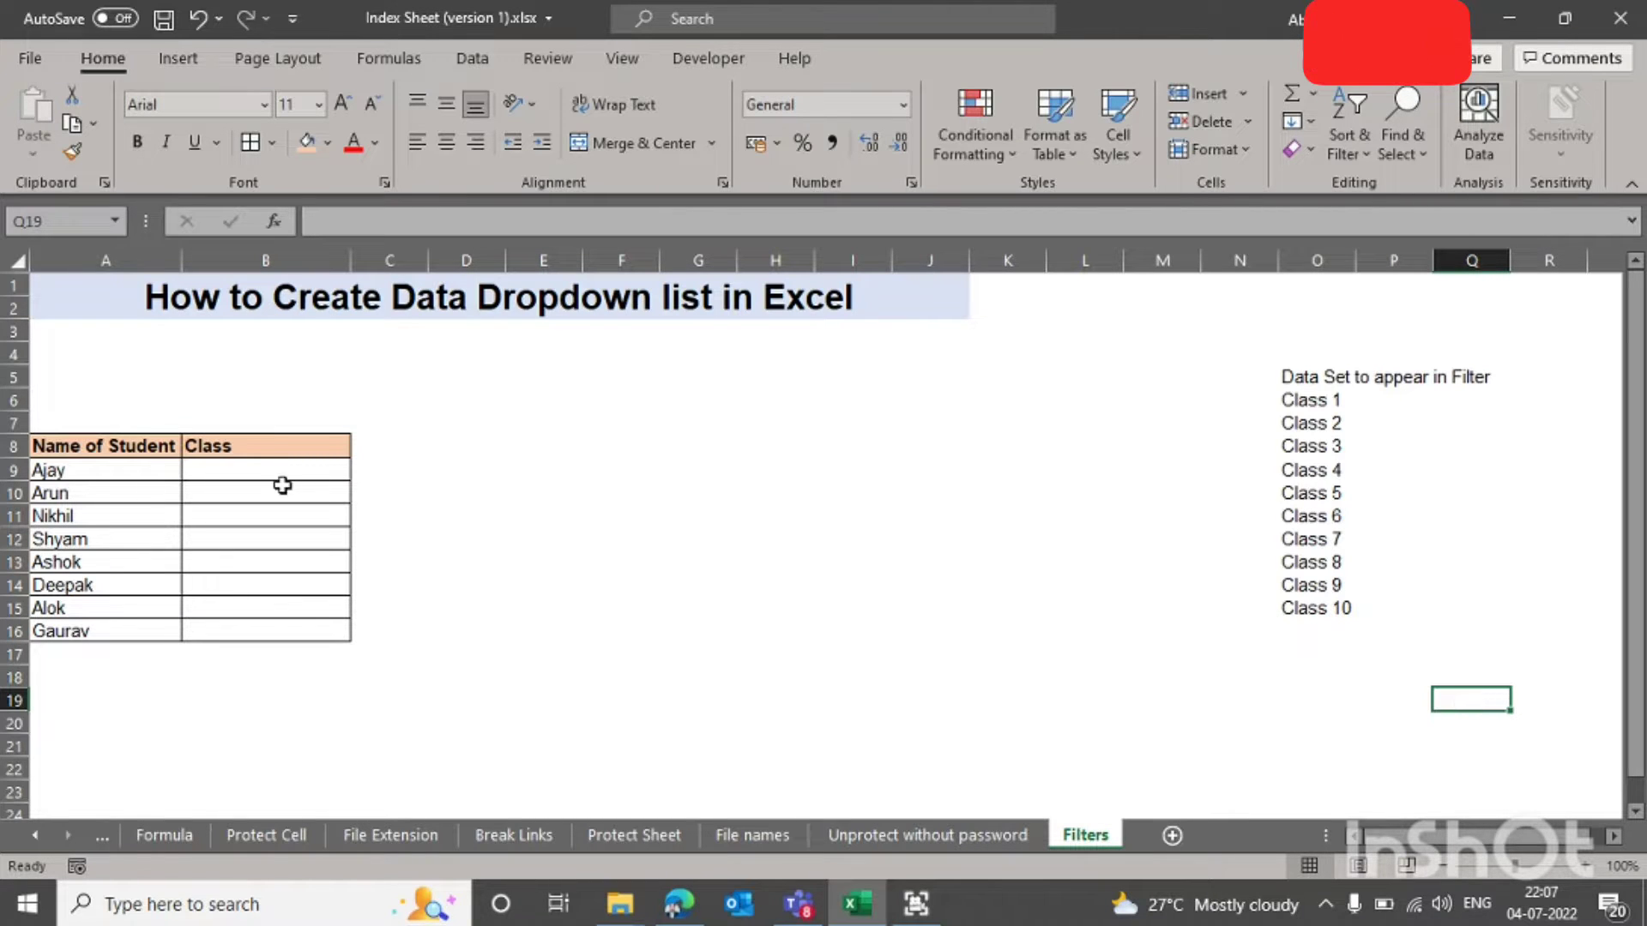
Step: Enter the sample values Class1, Class 1 and 1 in the first three Class cells, B9 to B11
click(249, 471)
text(Class1)
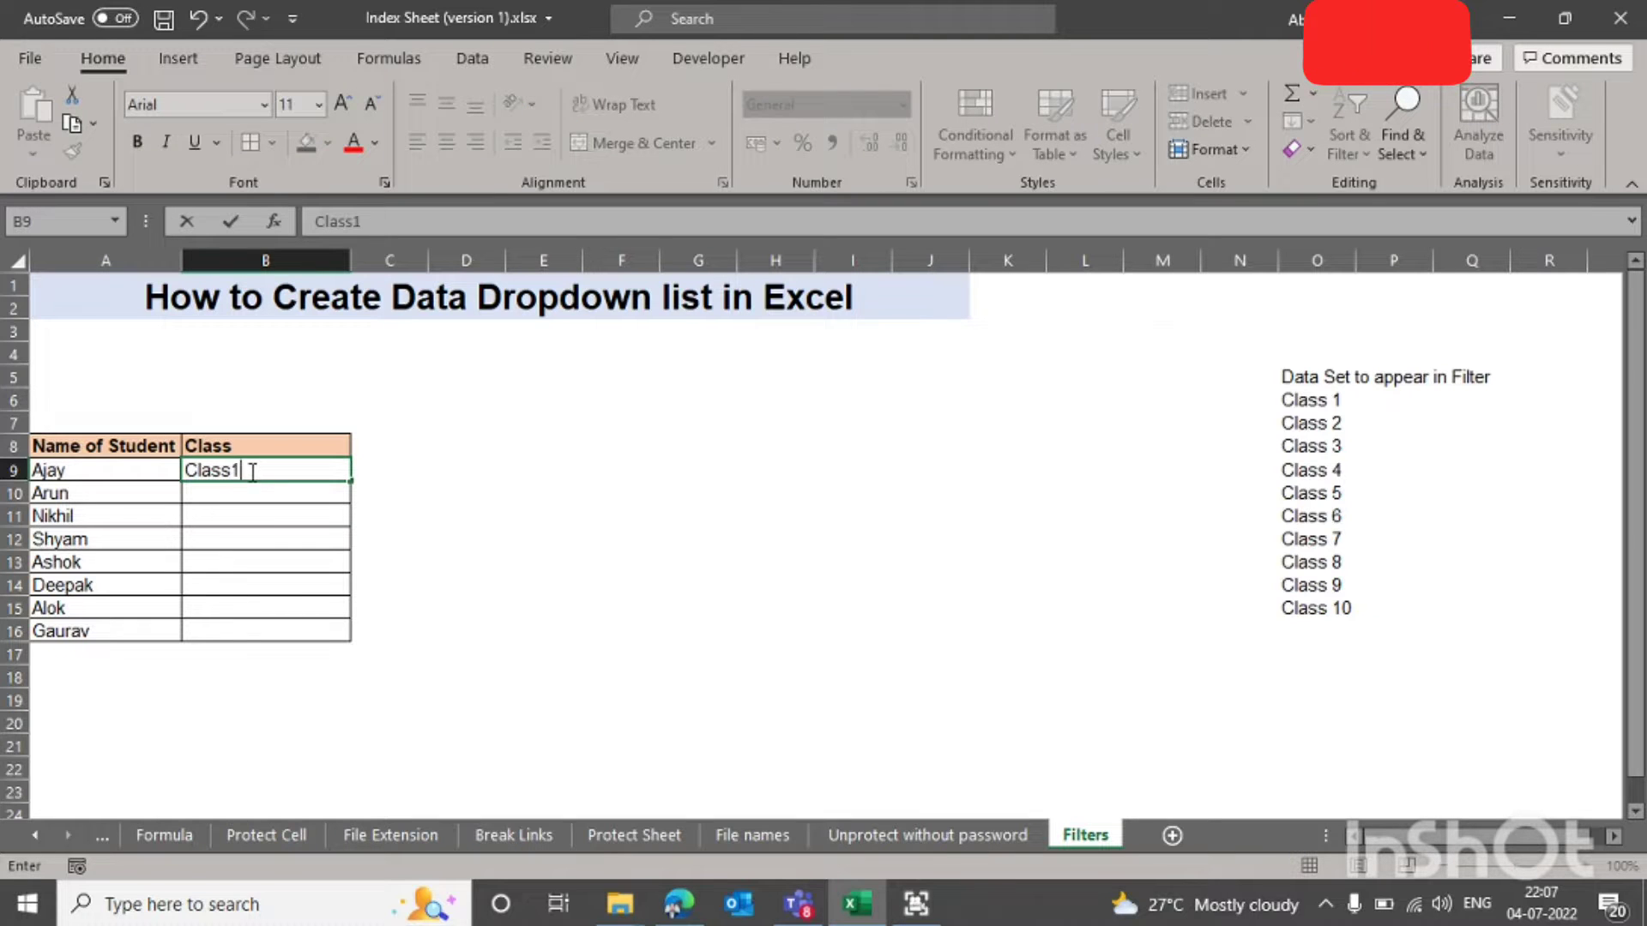
key(Return)
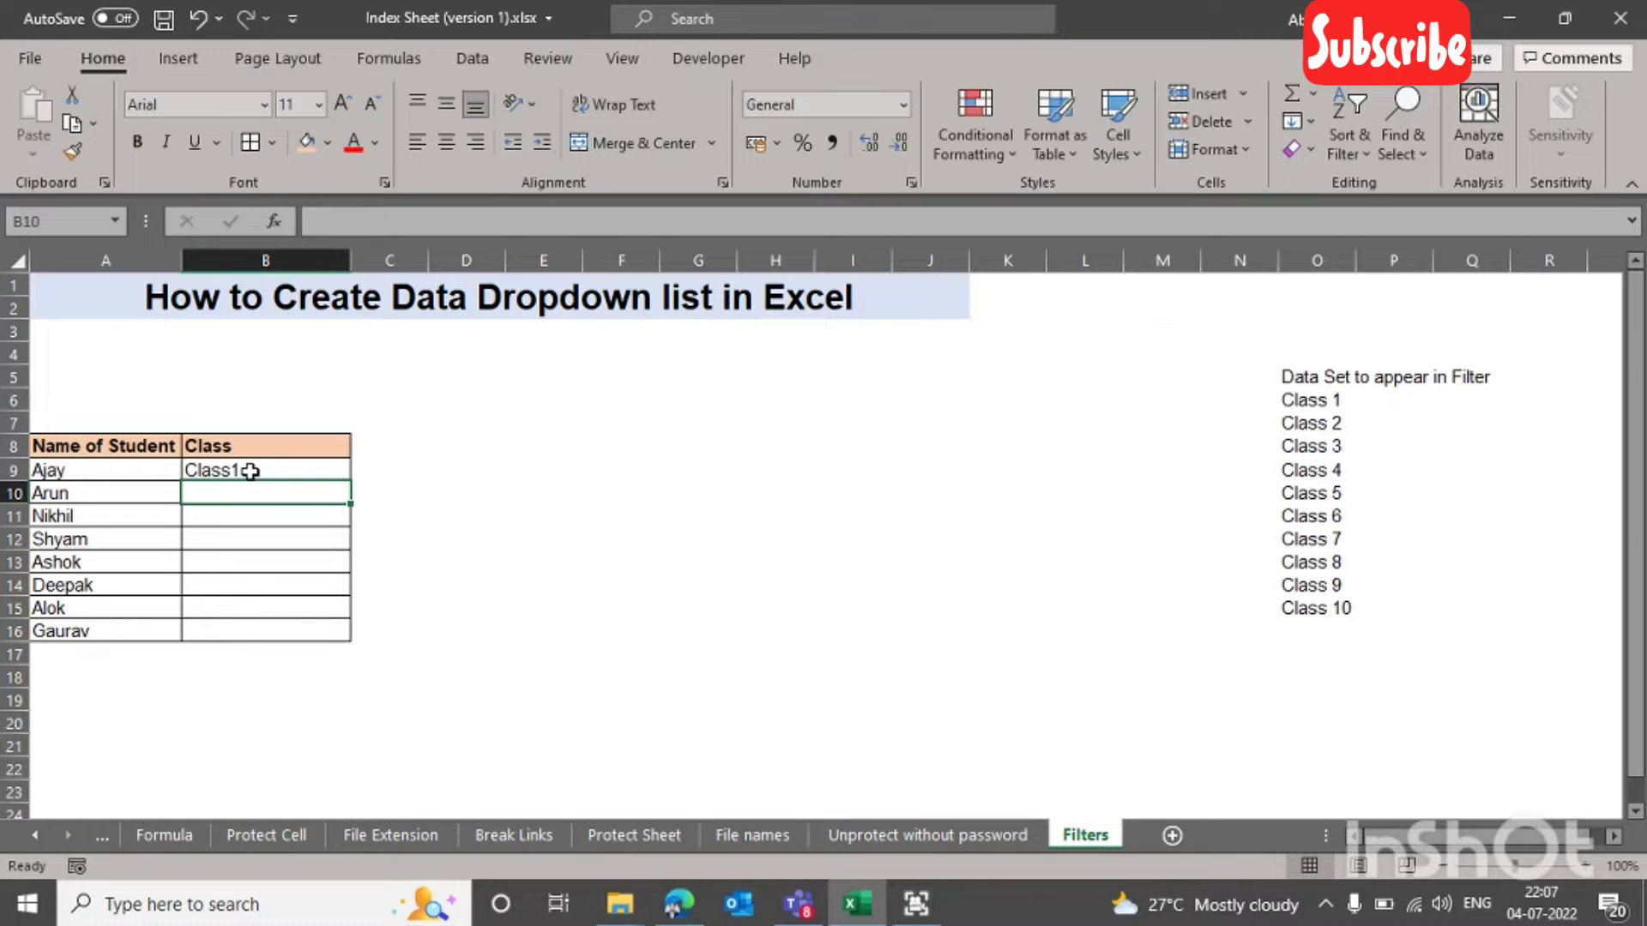
key(Return)
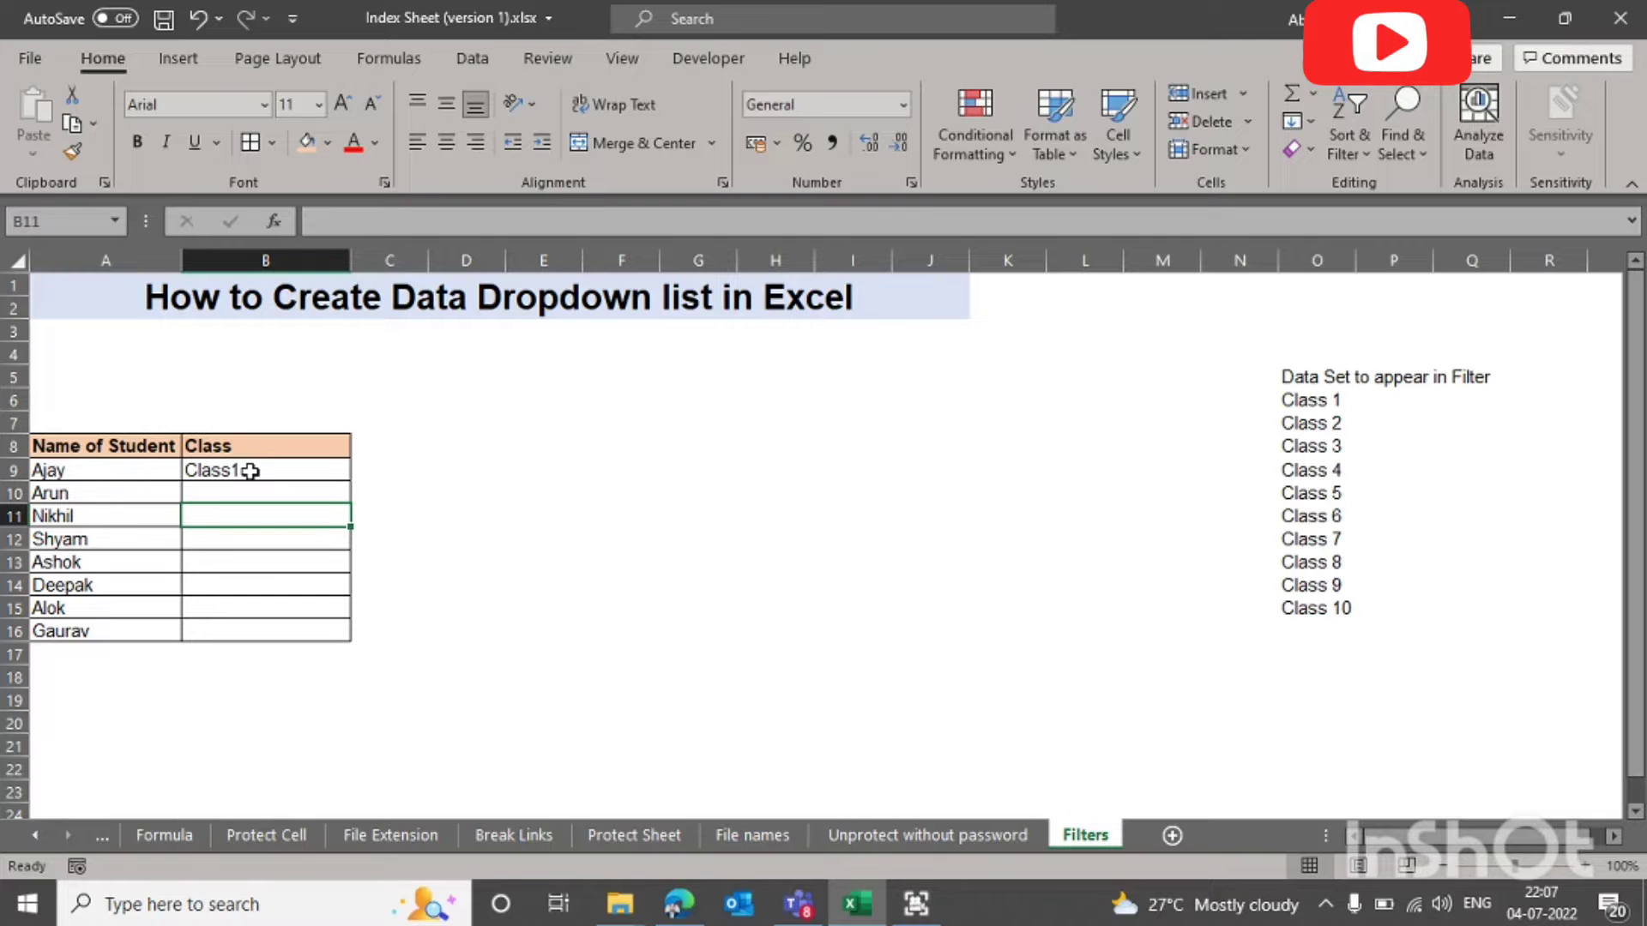
key(Up)
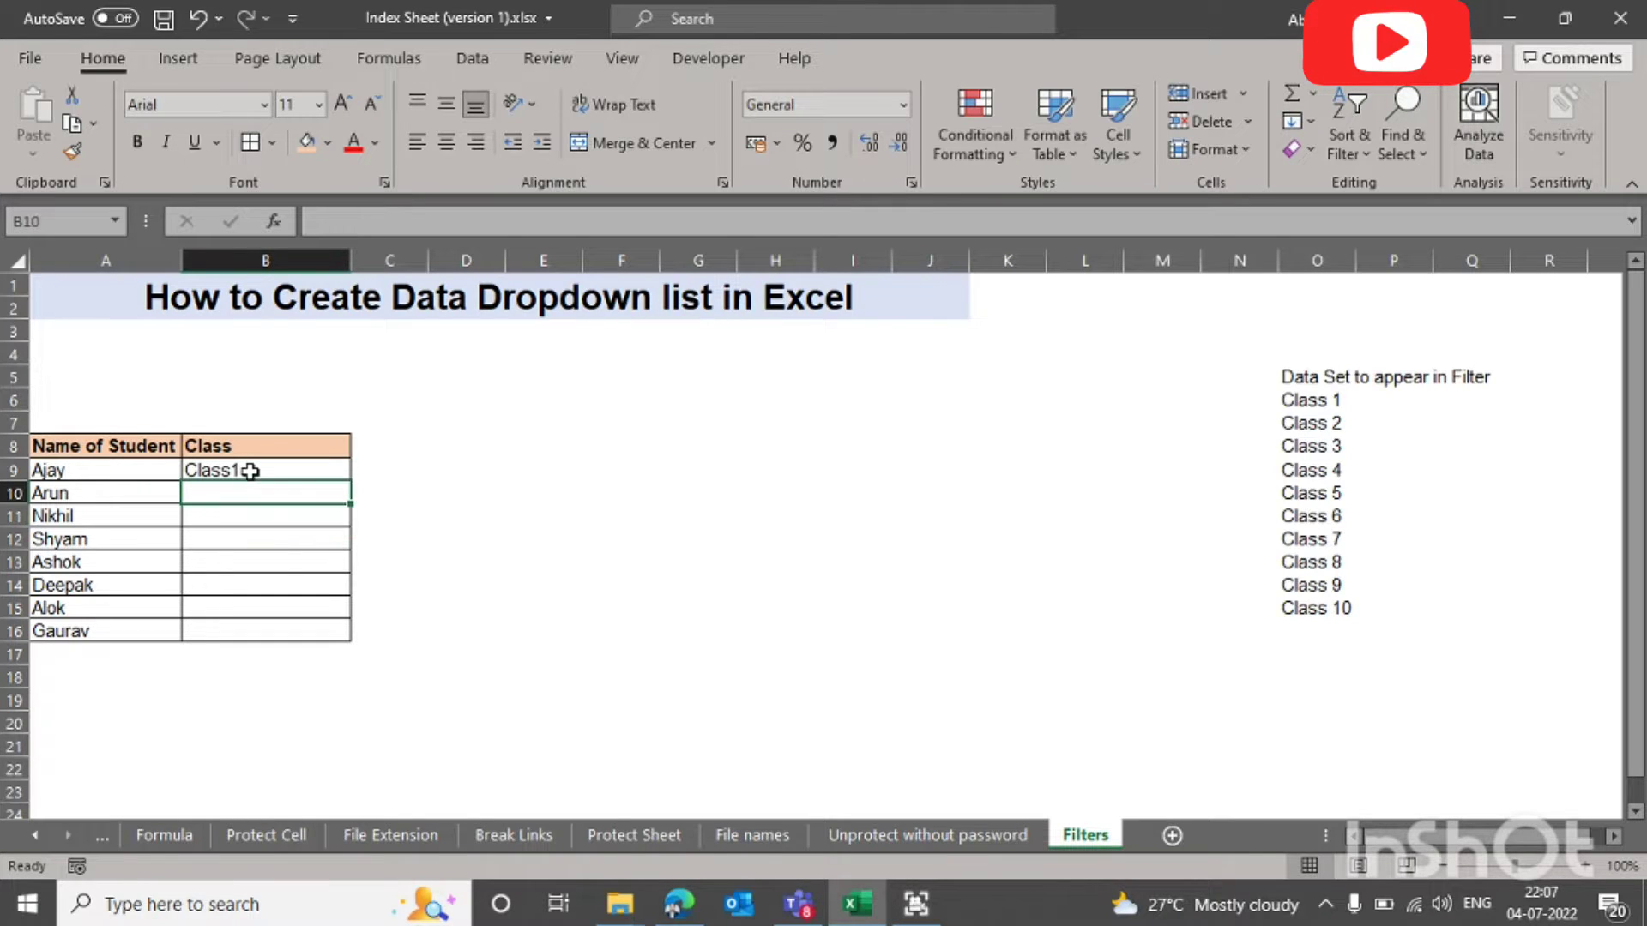
text(Class)
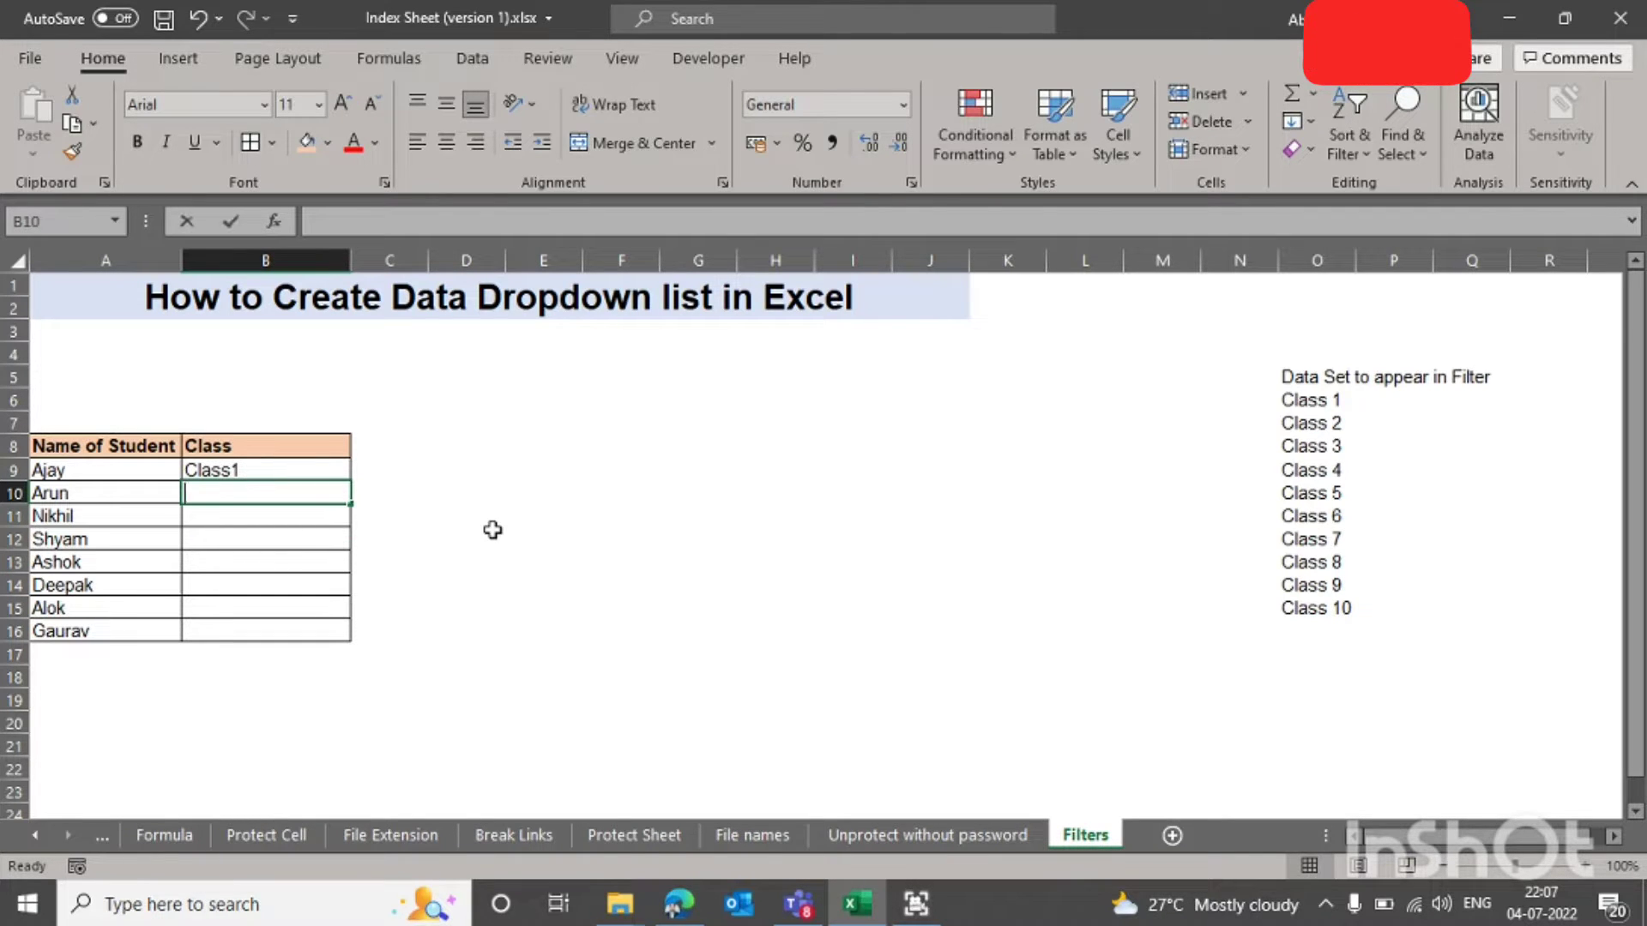
text( 1)
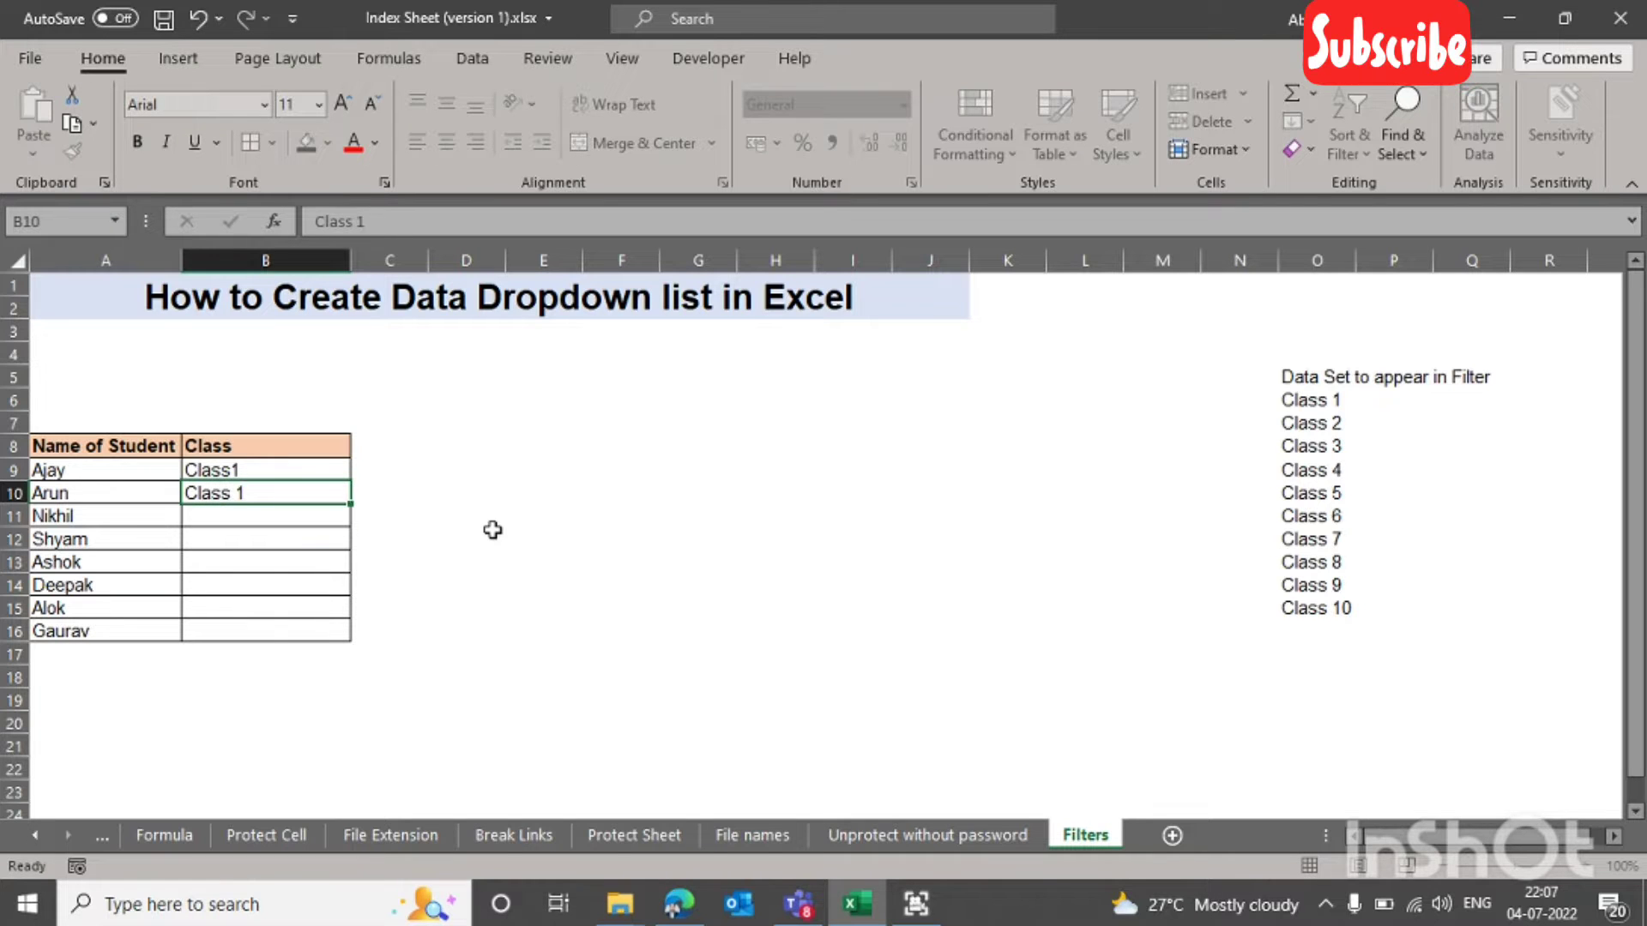
key(Return)
text(1)
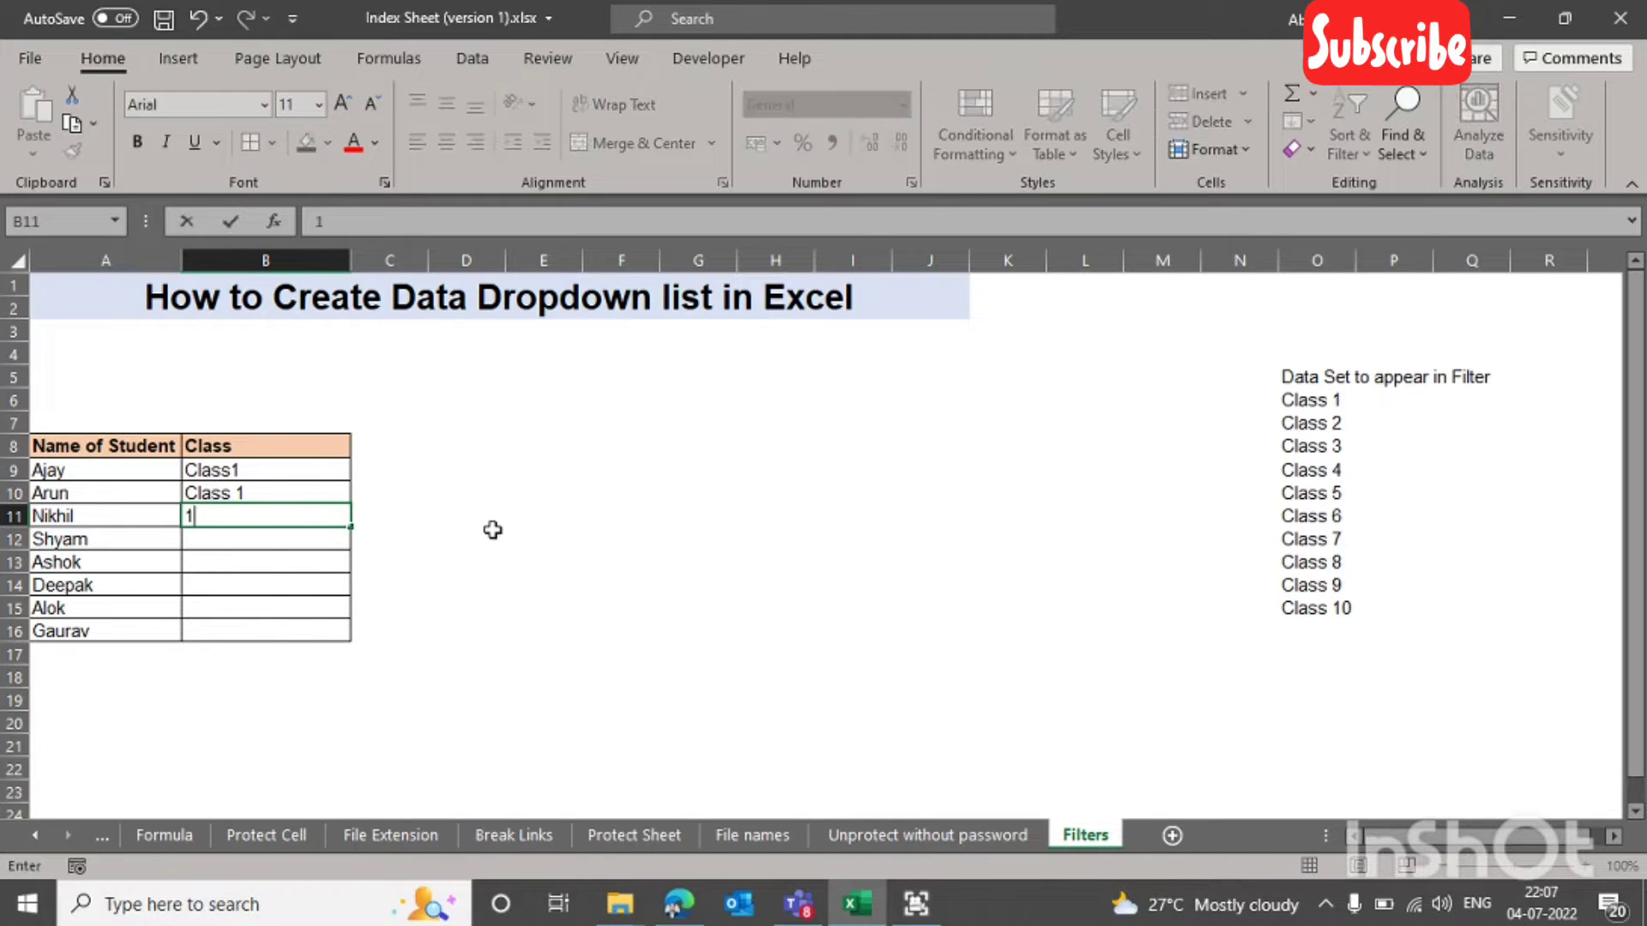
key(Return)
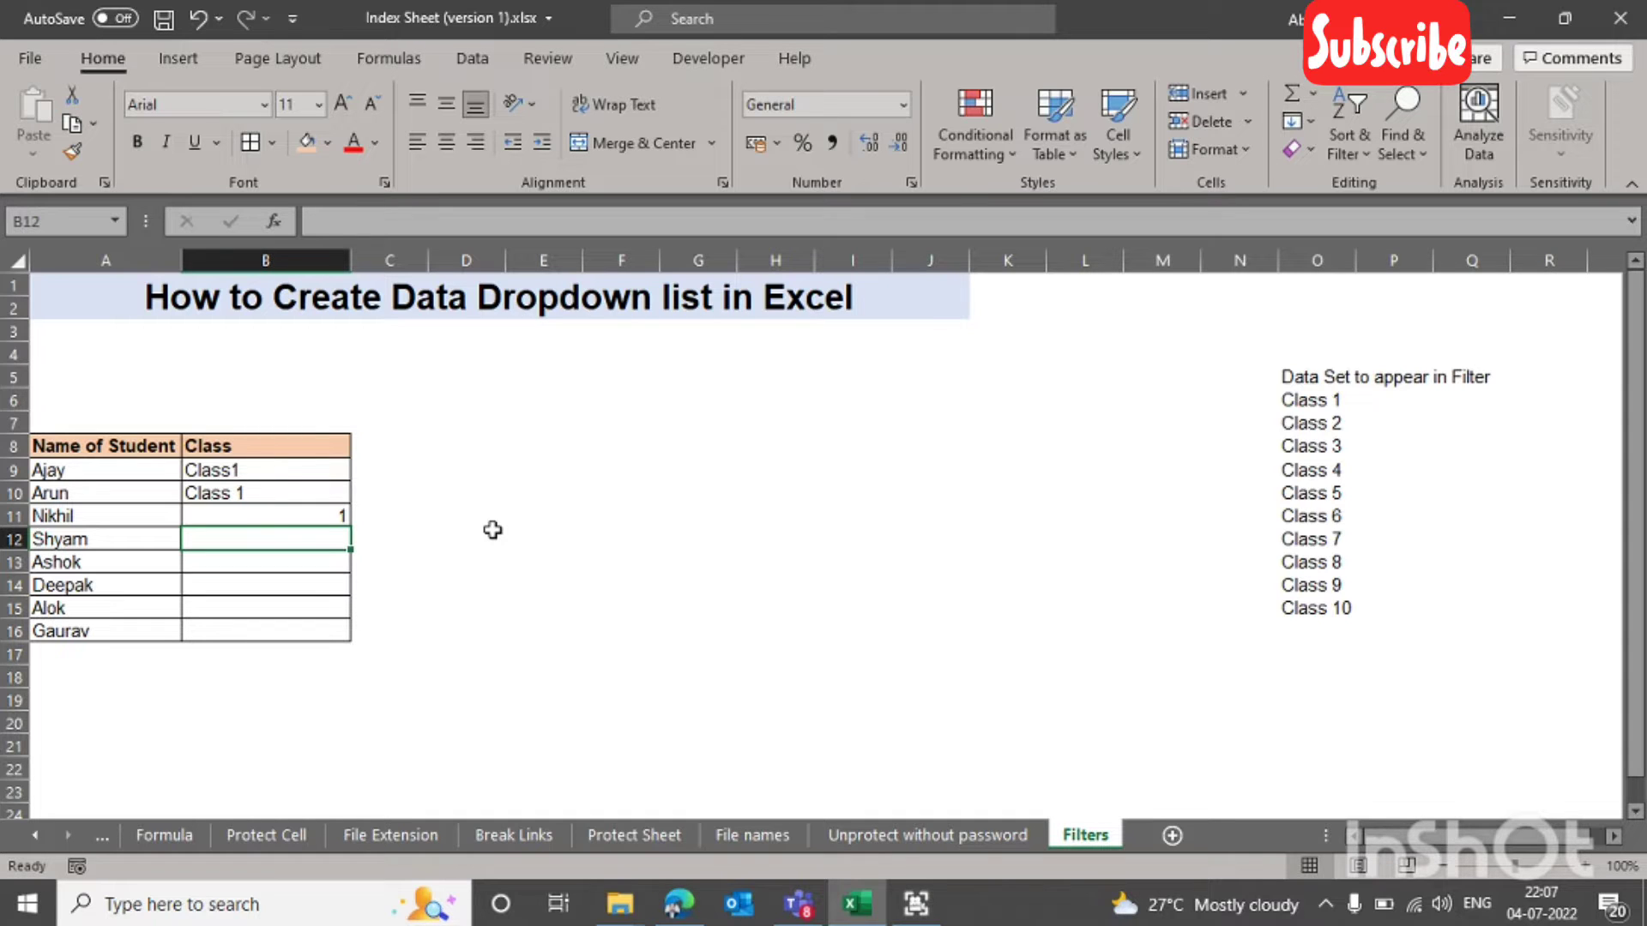
Step: Clear the sample class values from cells B9 to B11
key(Up)
key(Up)
key(Up)
key(shift+Down)
key(shift+Down)
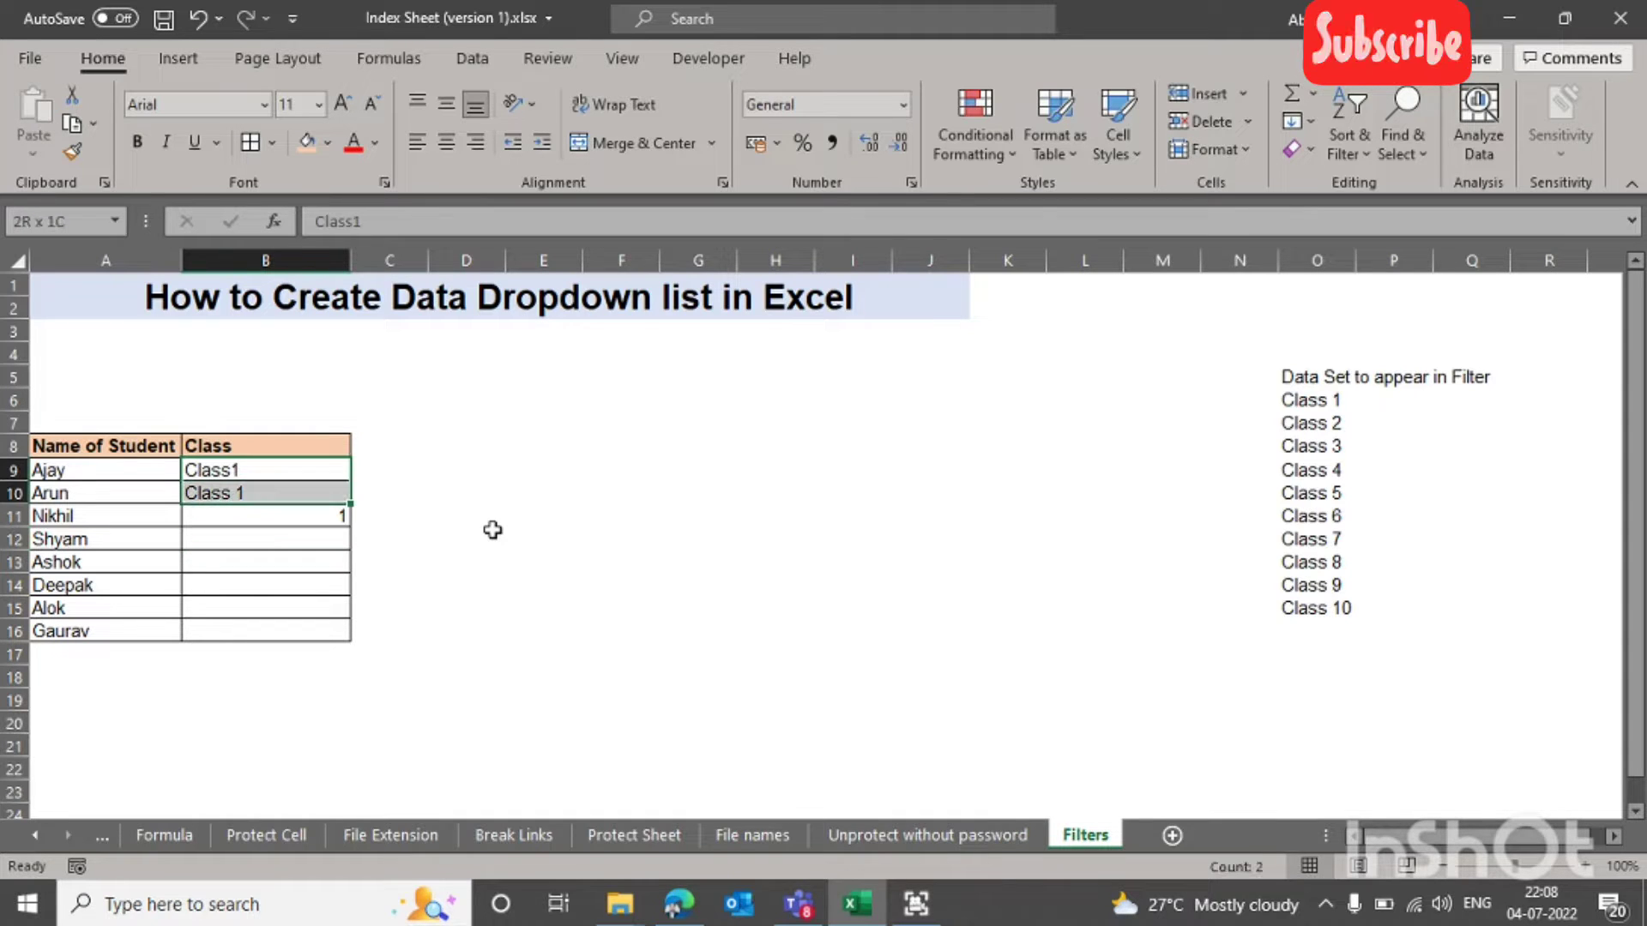
key(Delete)
click(452, 516)
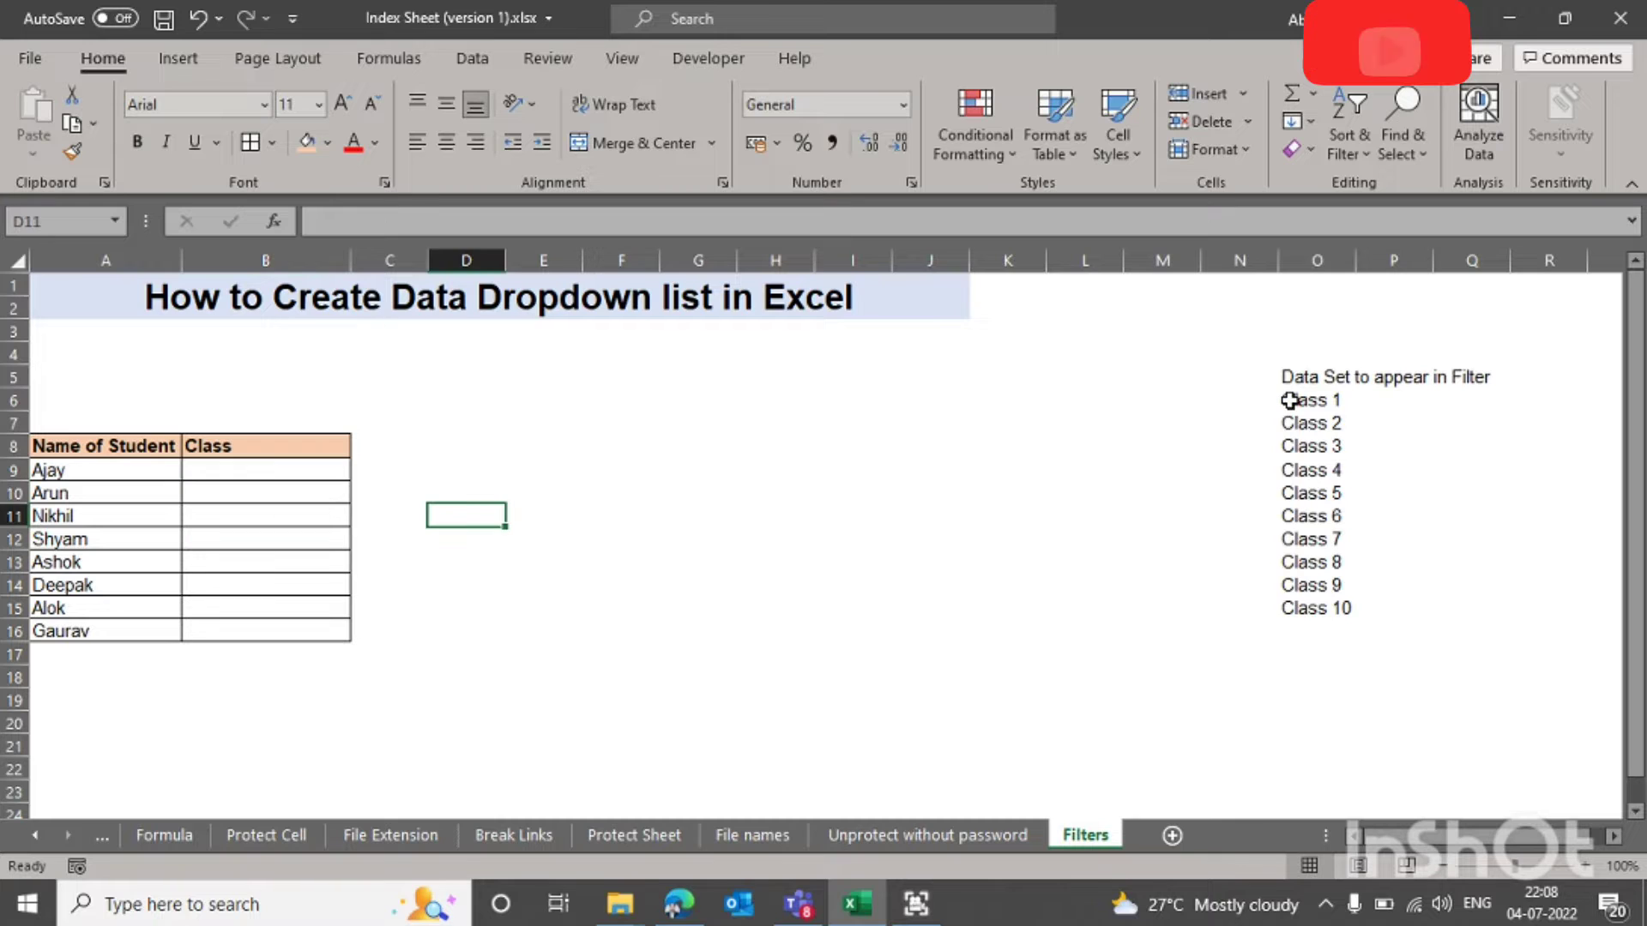
click(1289, 400)
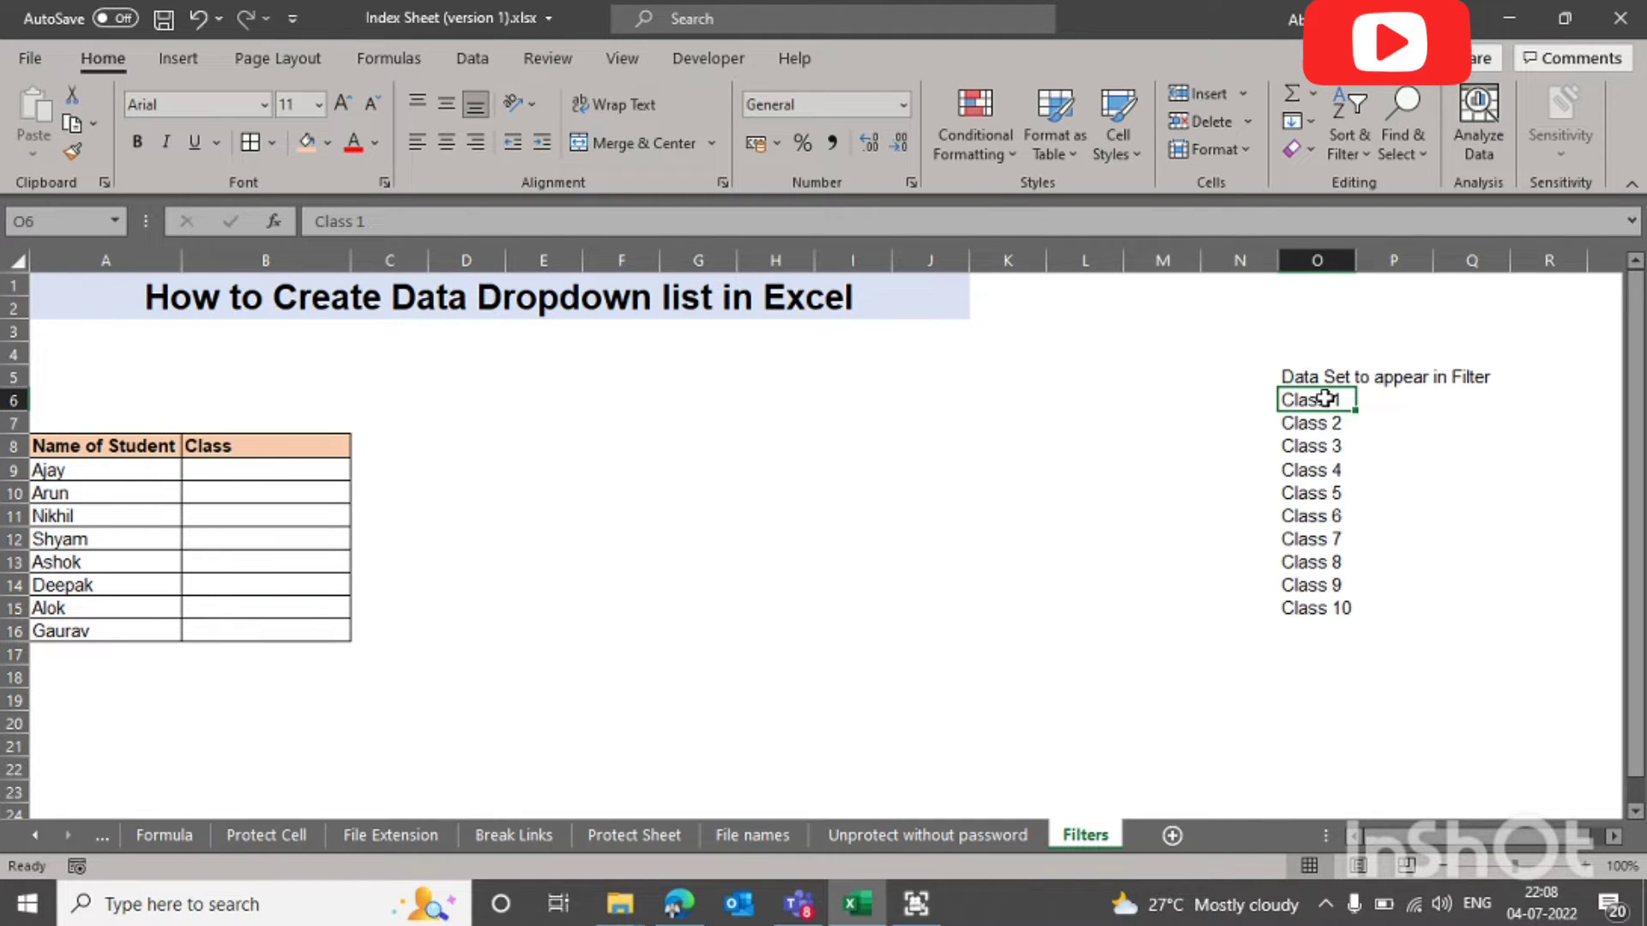
drag(1319, 400, 1324, 601)
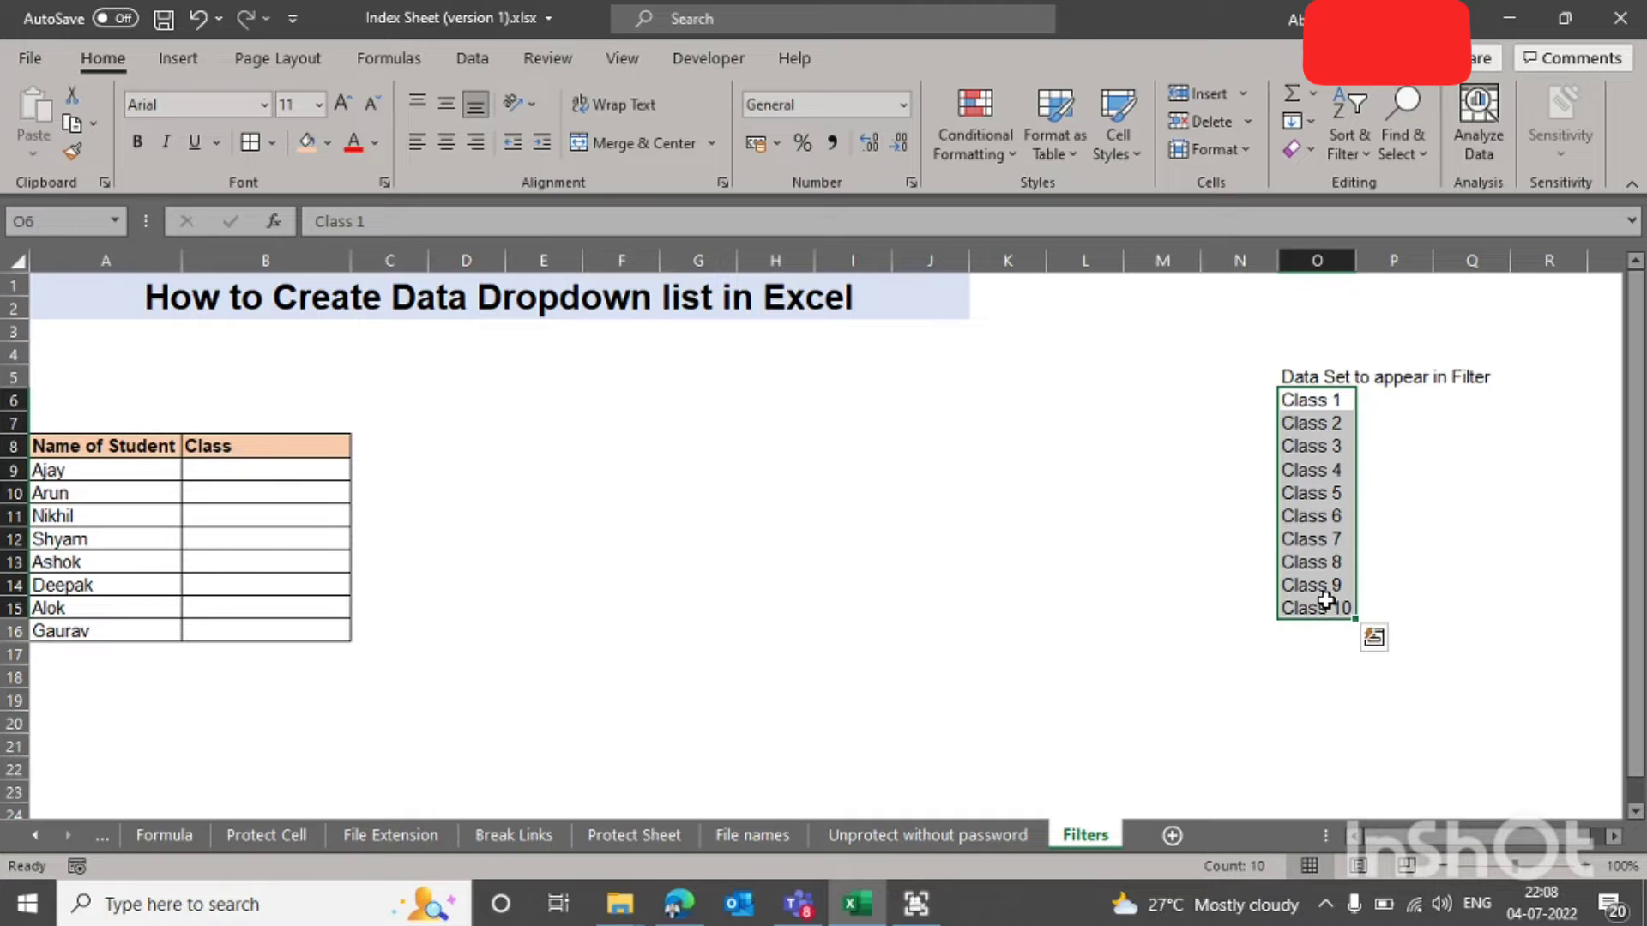
click(1146, 538)
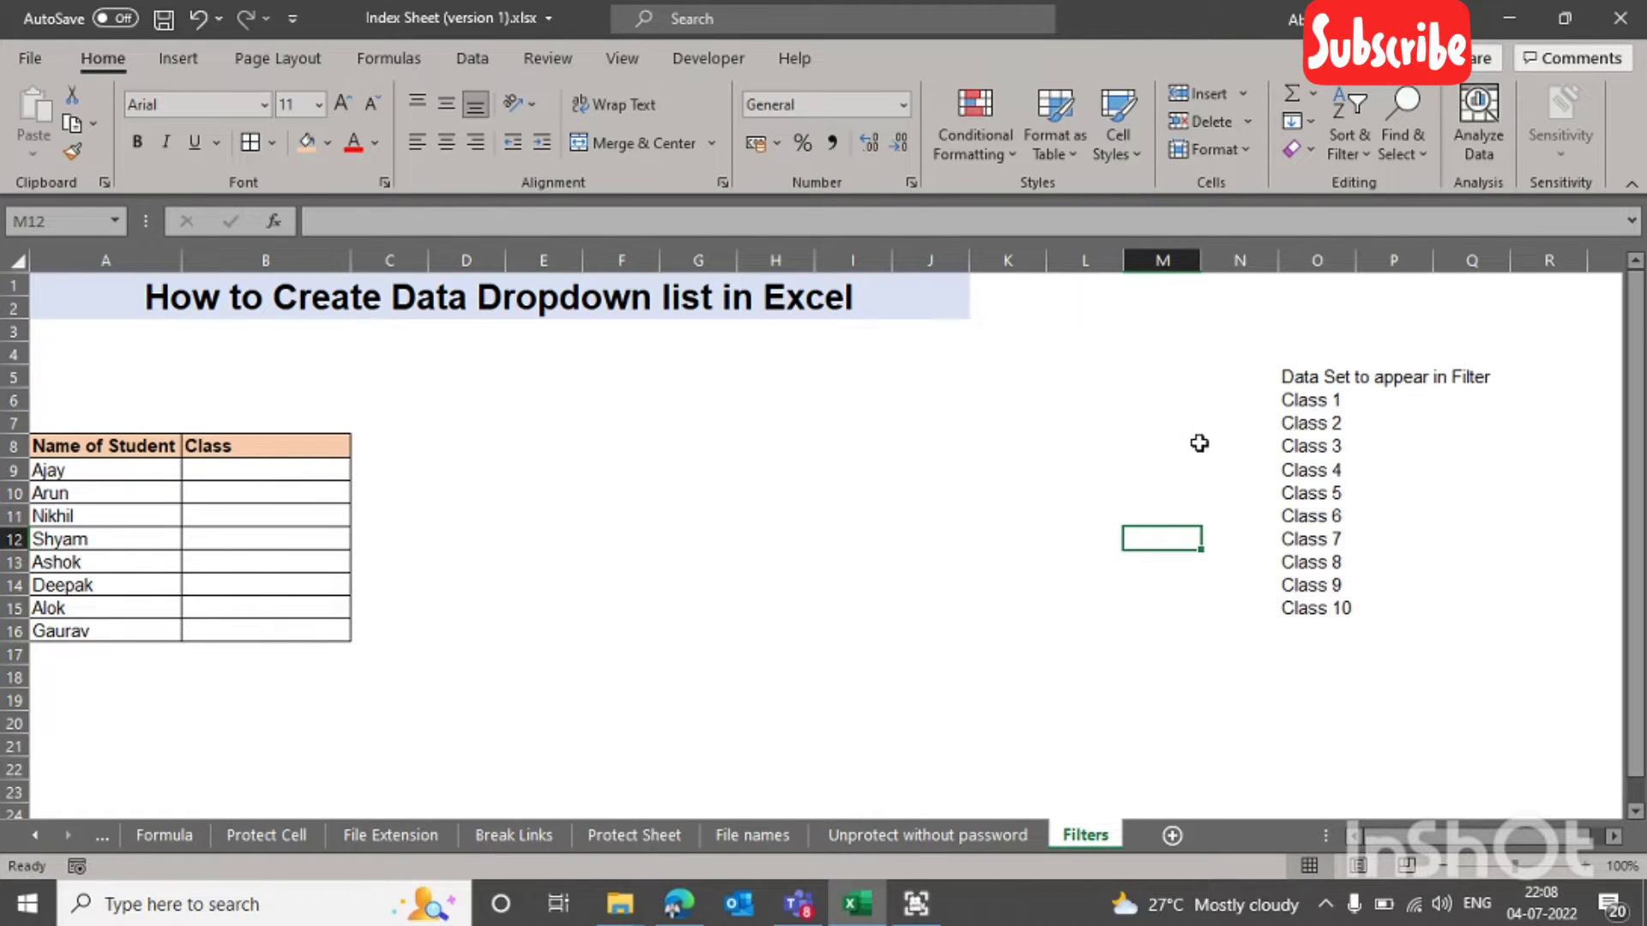
drag(1292, 402, 1289, 605)
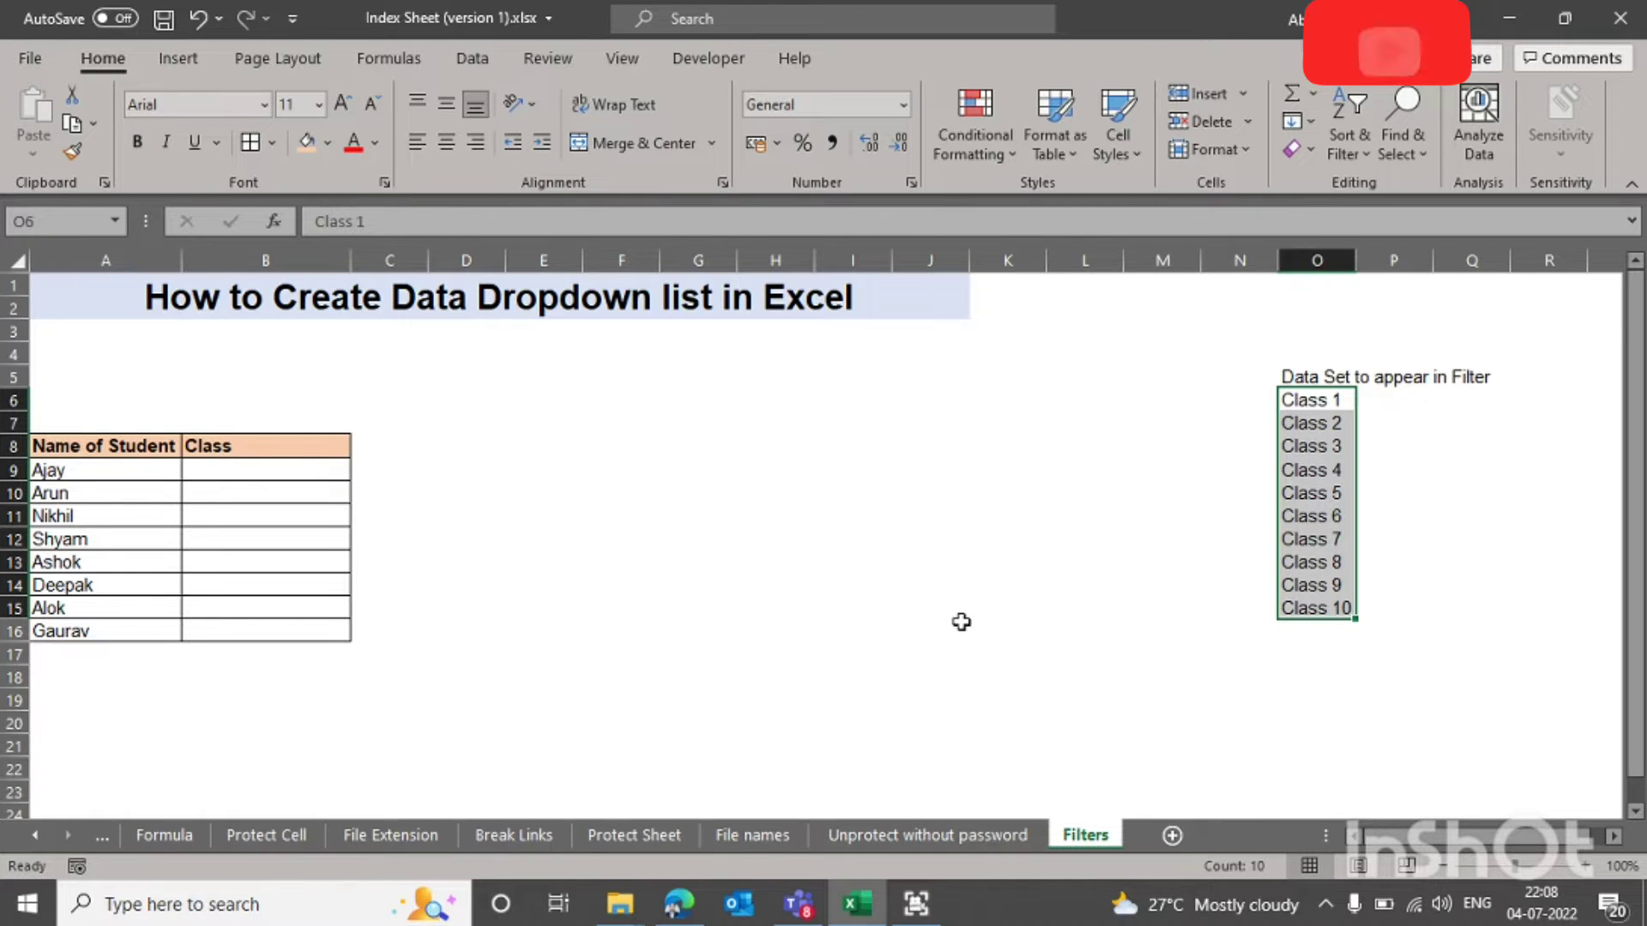
click(798, 590)
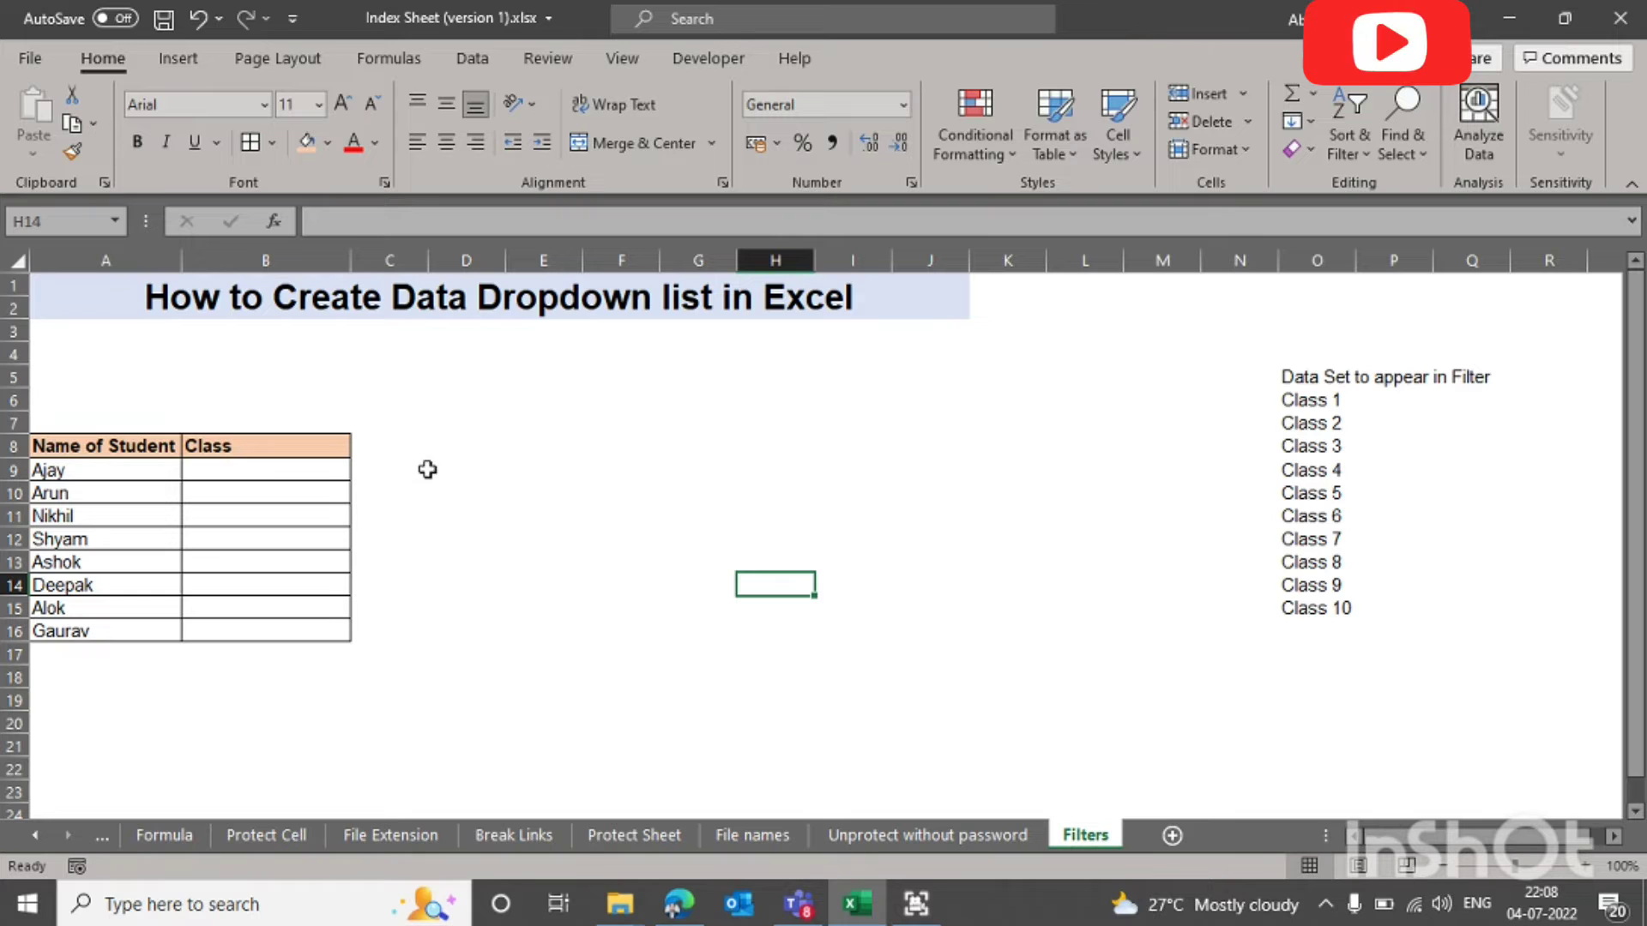
Step: Set data validation for cell H14 to allow a List with the source =$O$6:$O$15
click(472, 60)
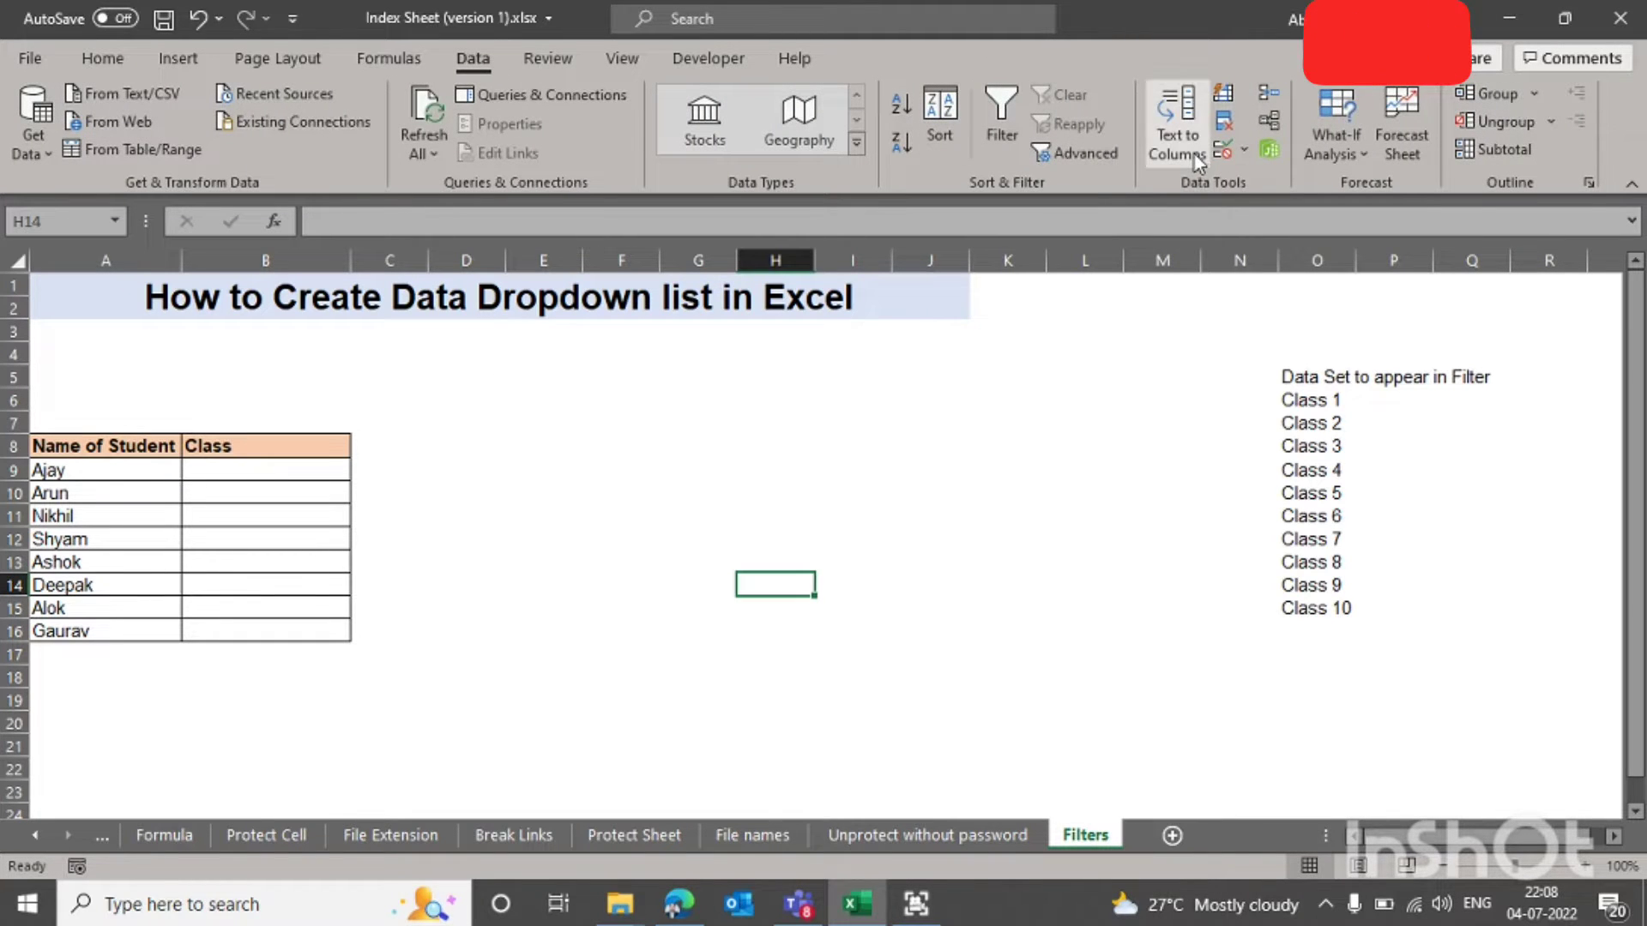
click(1244, 153)
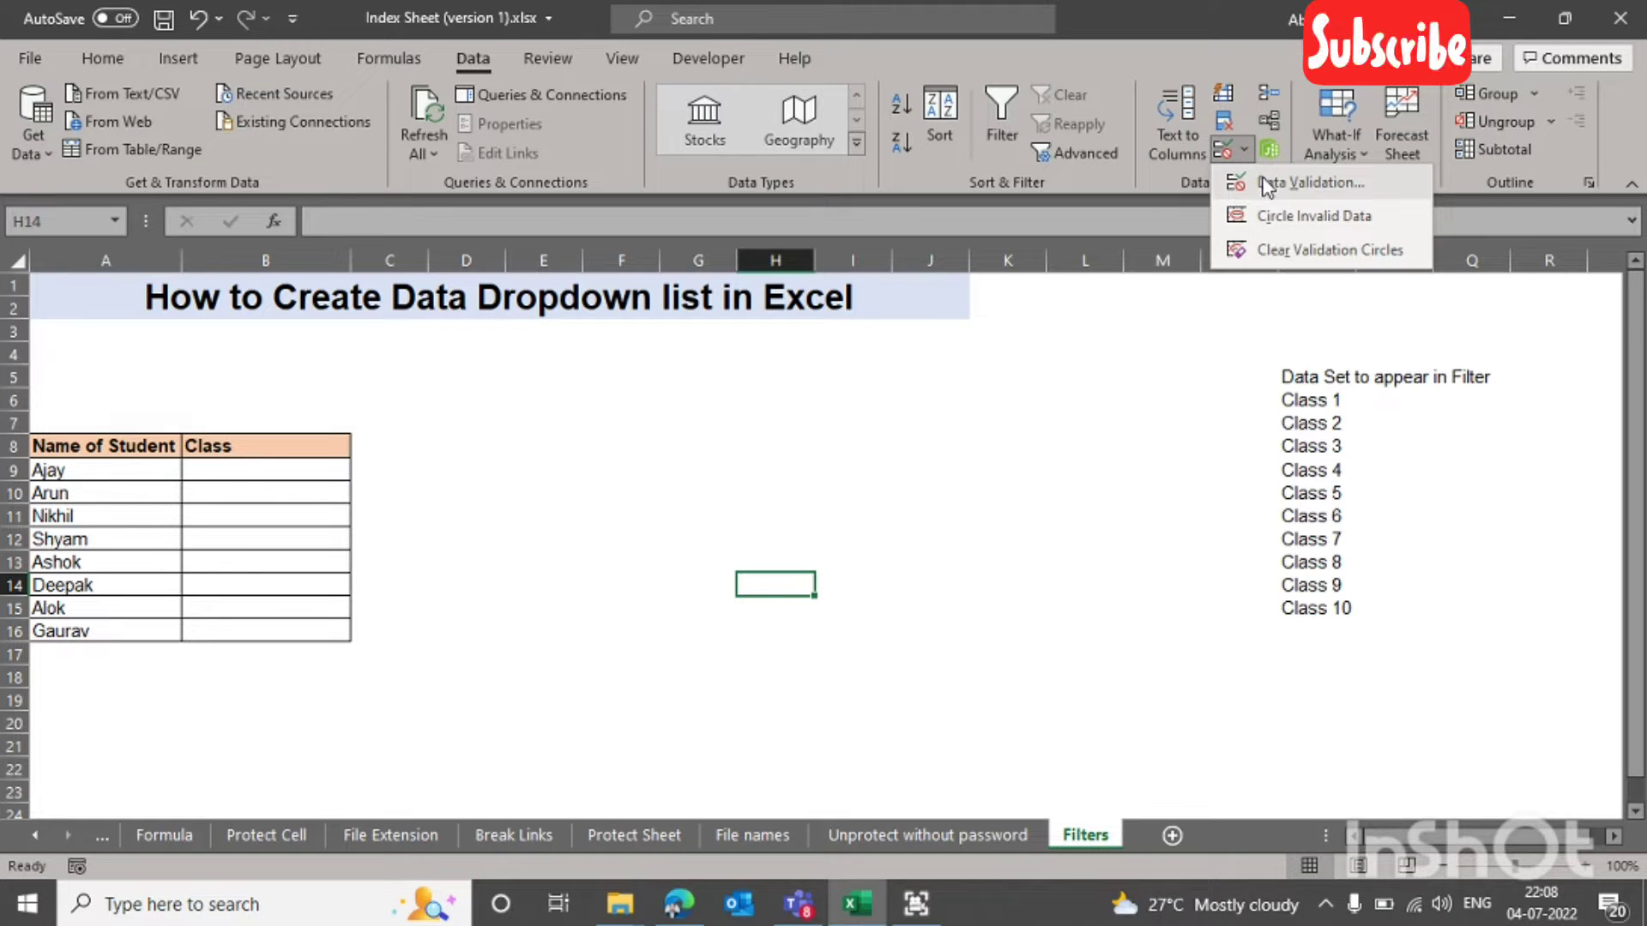
click(1260, 182)
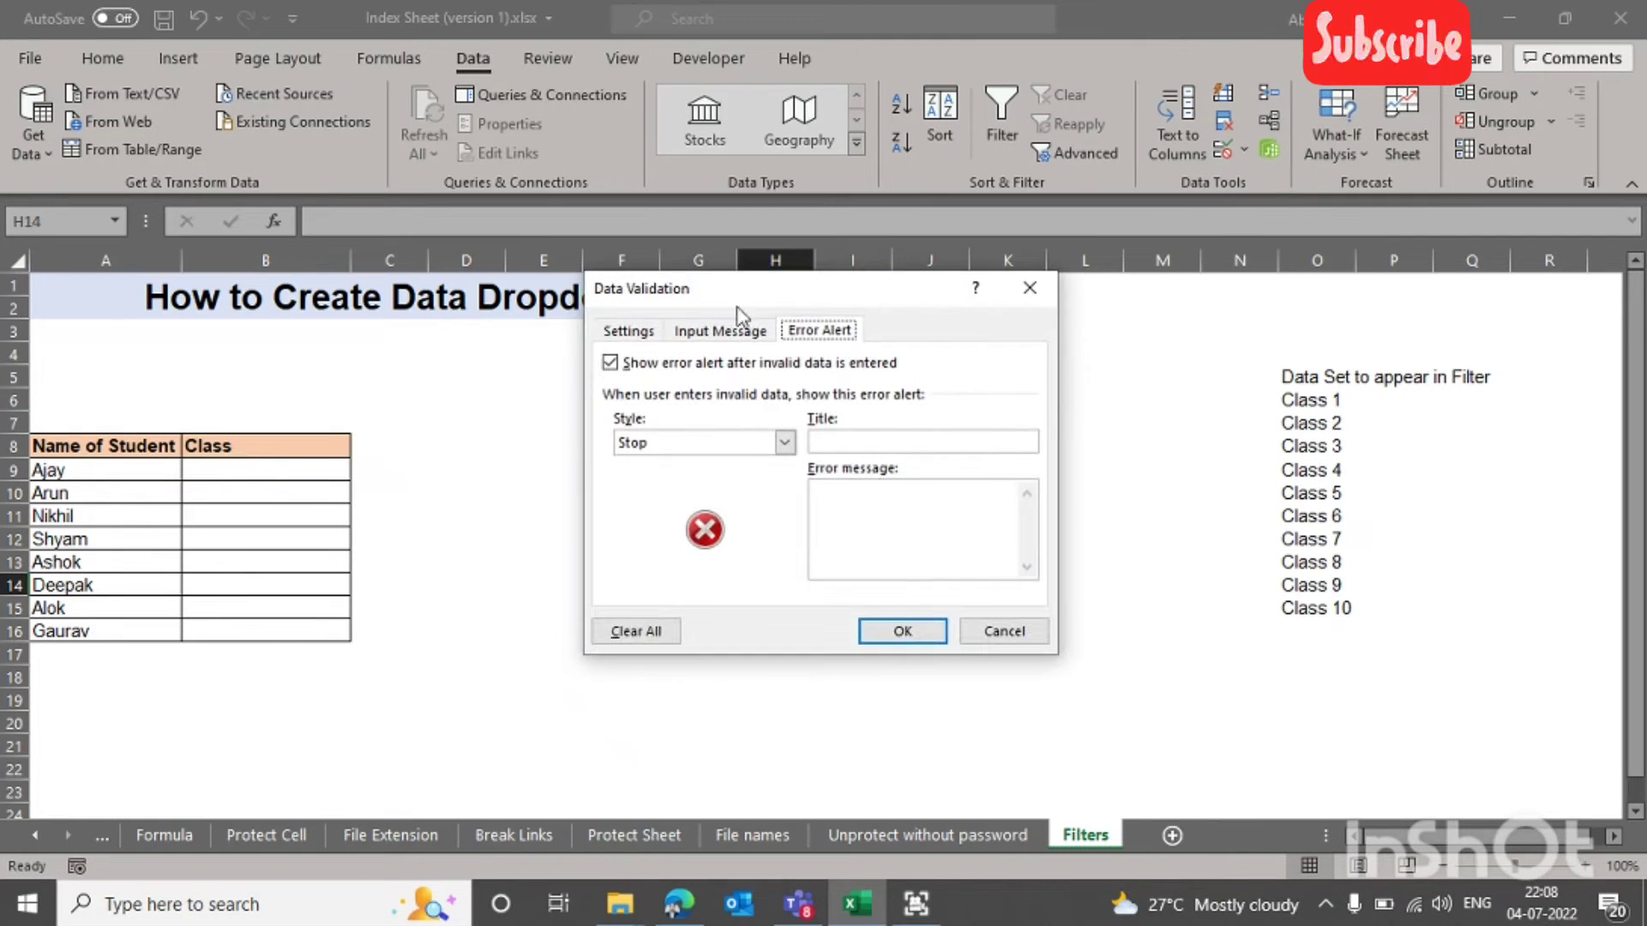
click(643, 329)
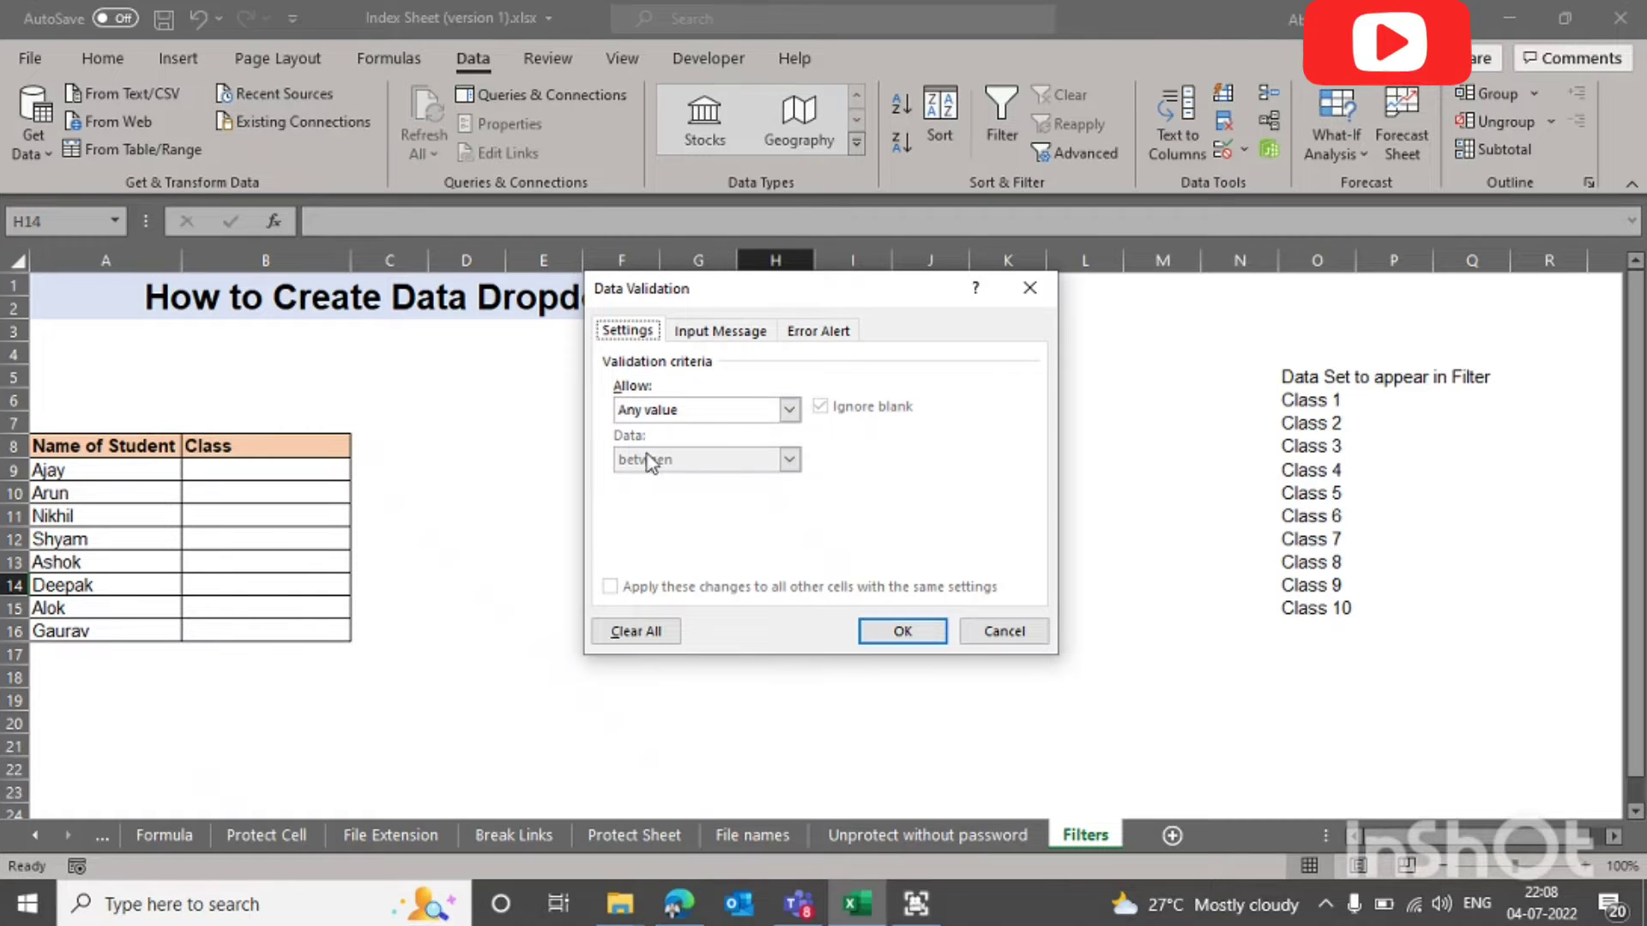
click(790, 409)
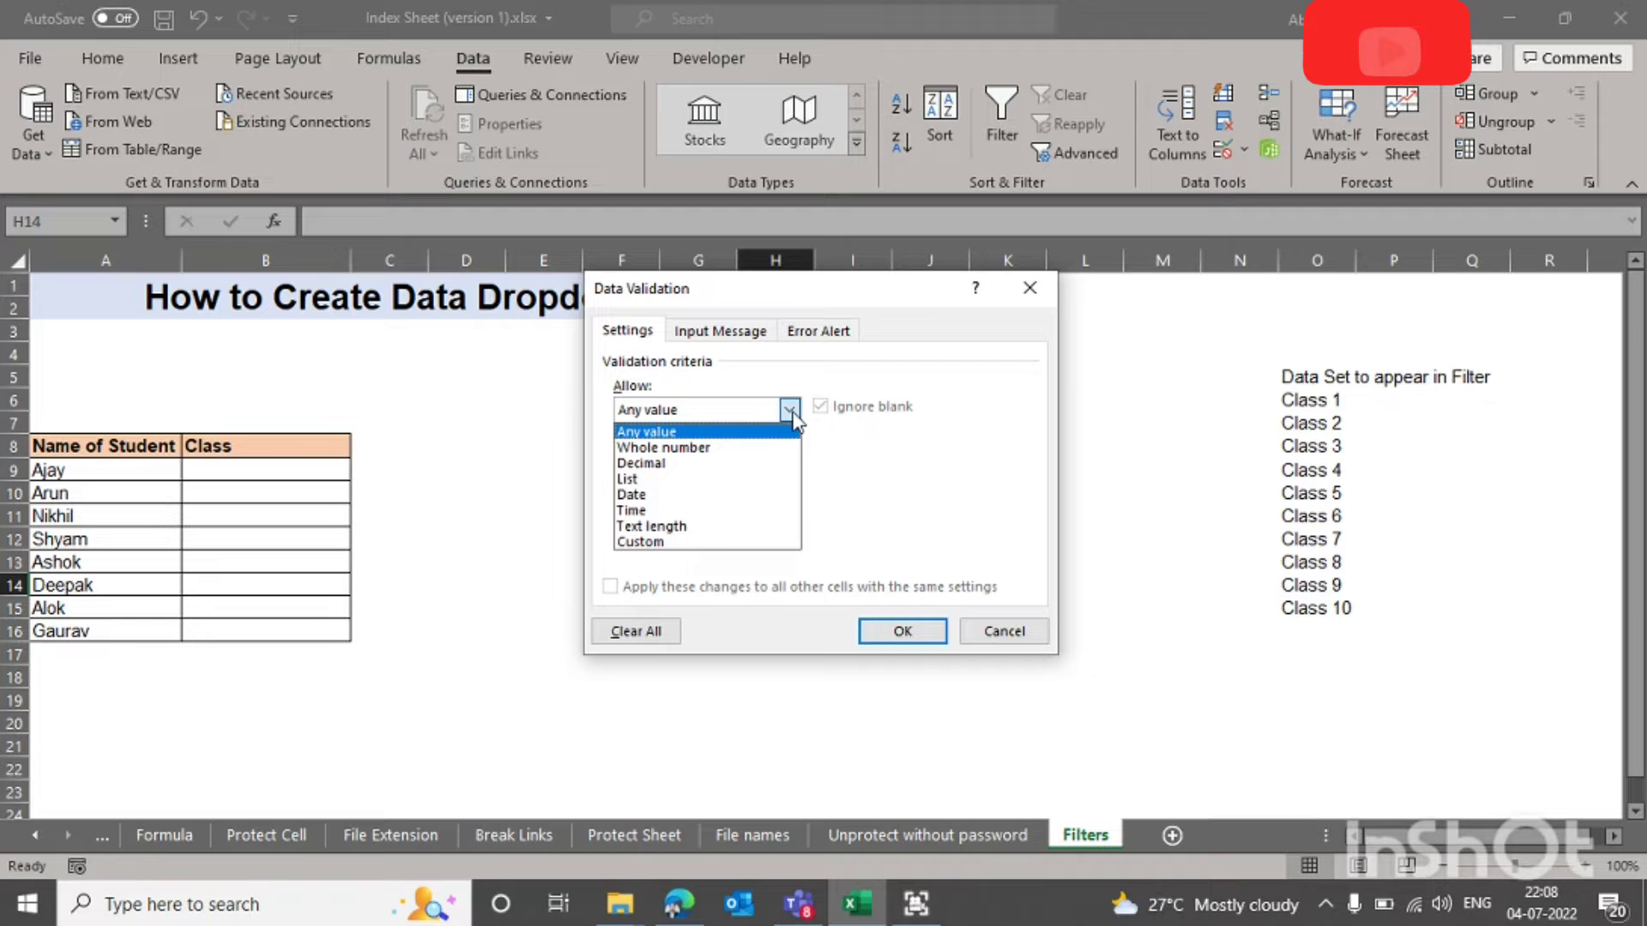
click(647, 480)
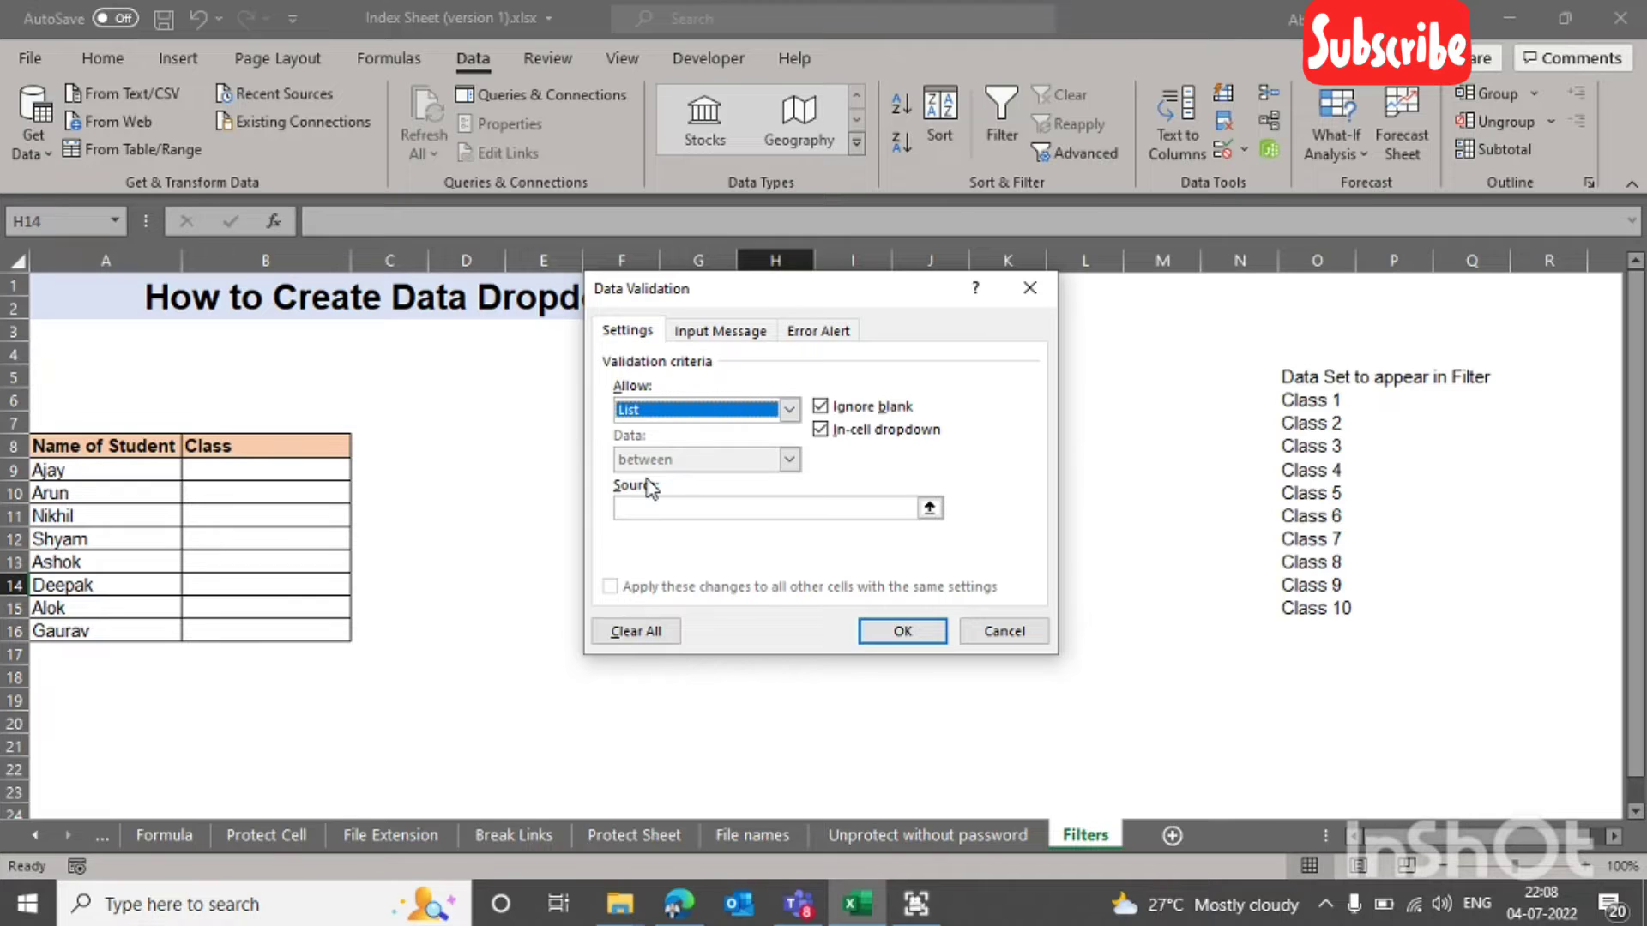
click(687, 509)
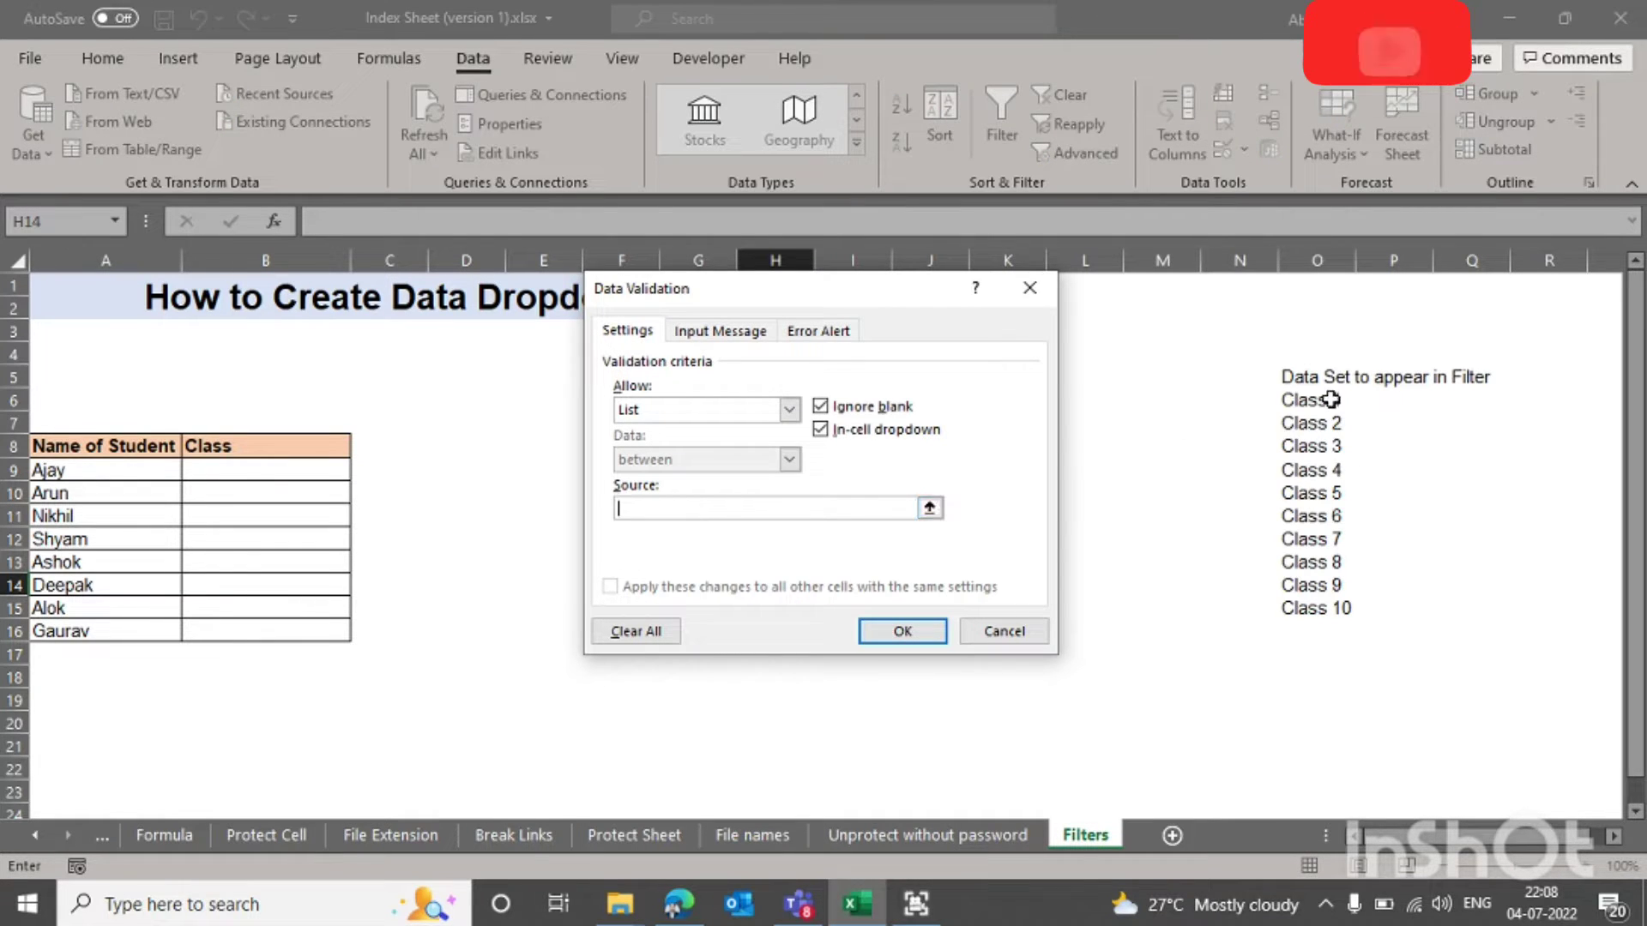
drag(1325, 396, 1312, 601)
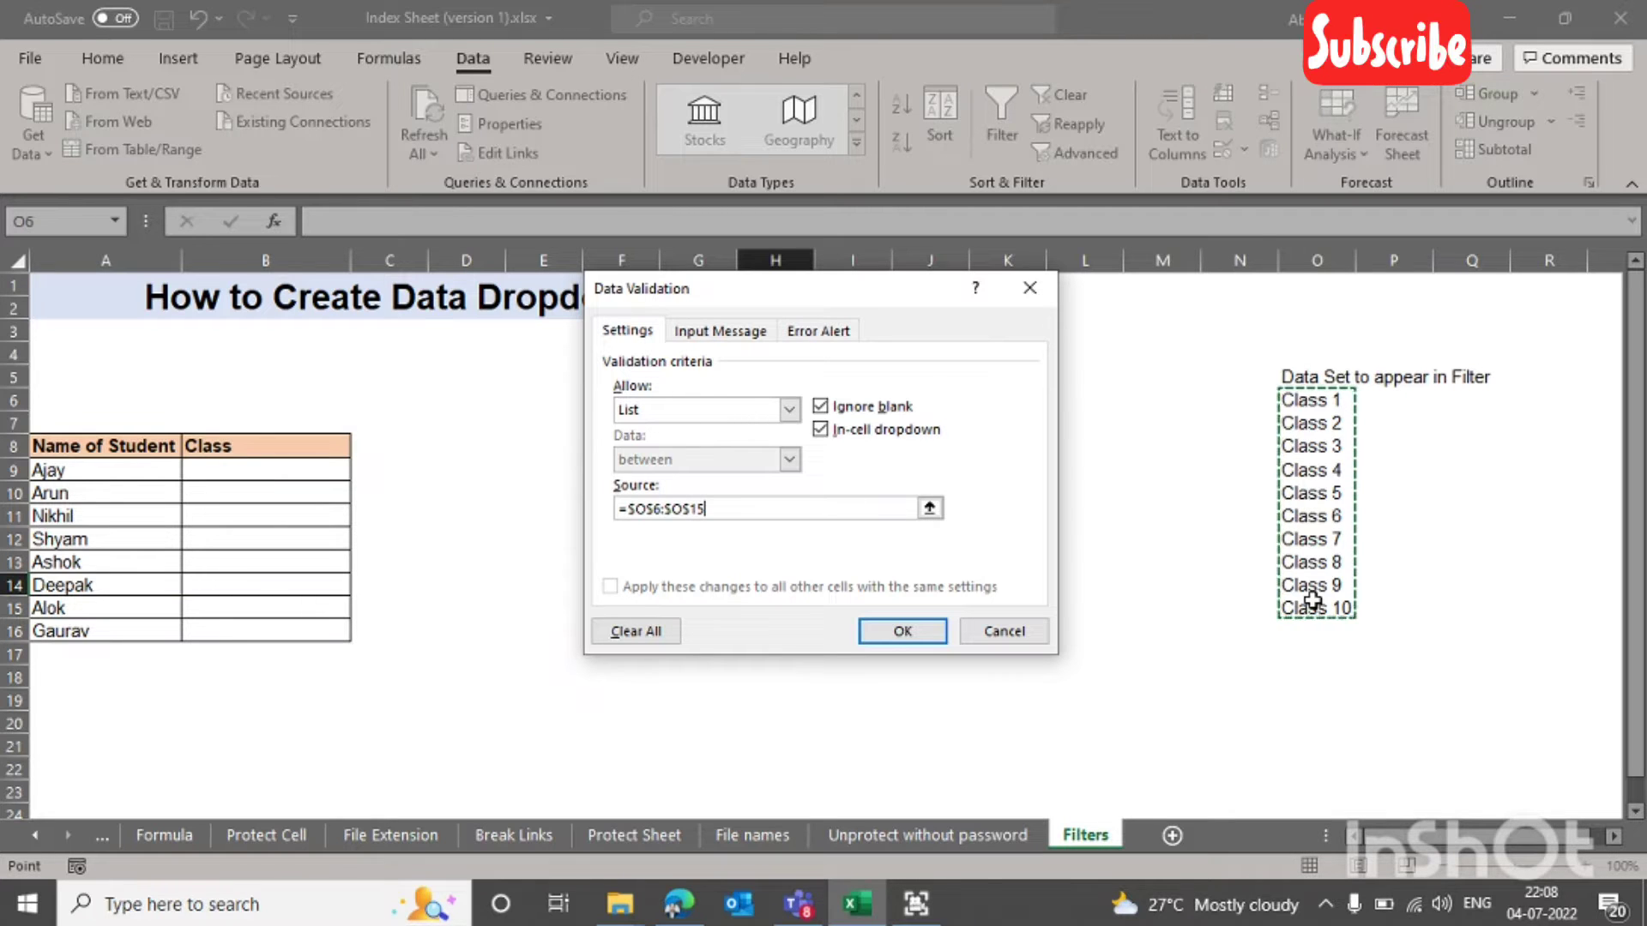
Step: Give the validation a Stop error alert titled "Error Alert" with the message "Please enter correct data", and close the dialog
click(836, 338)
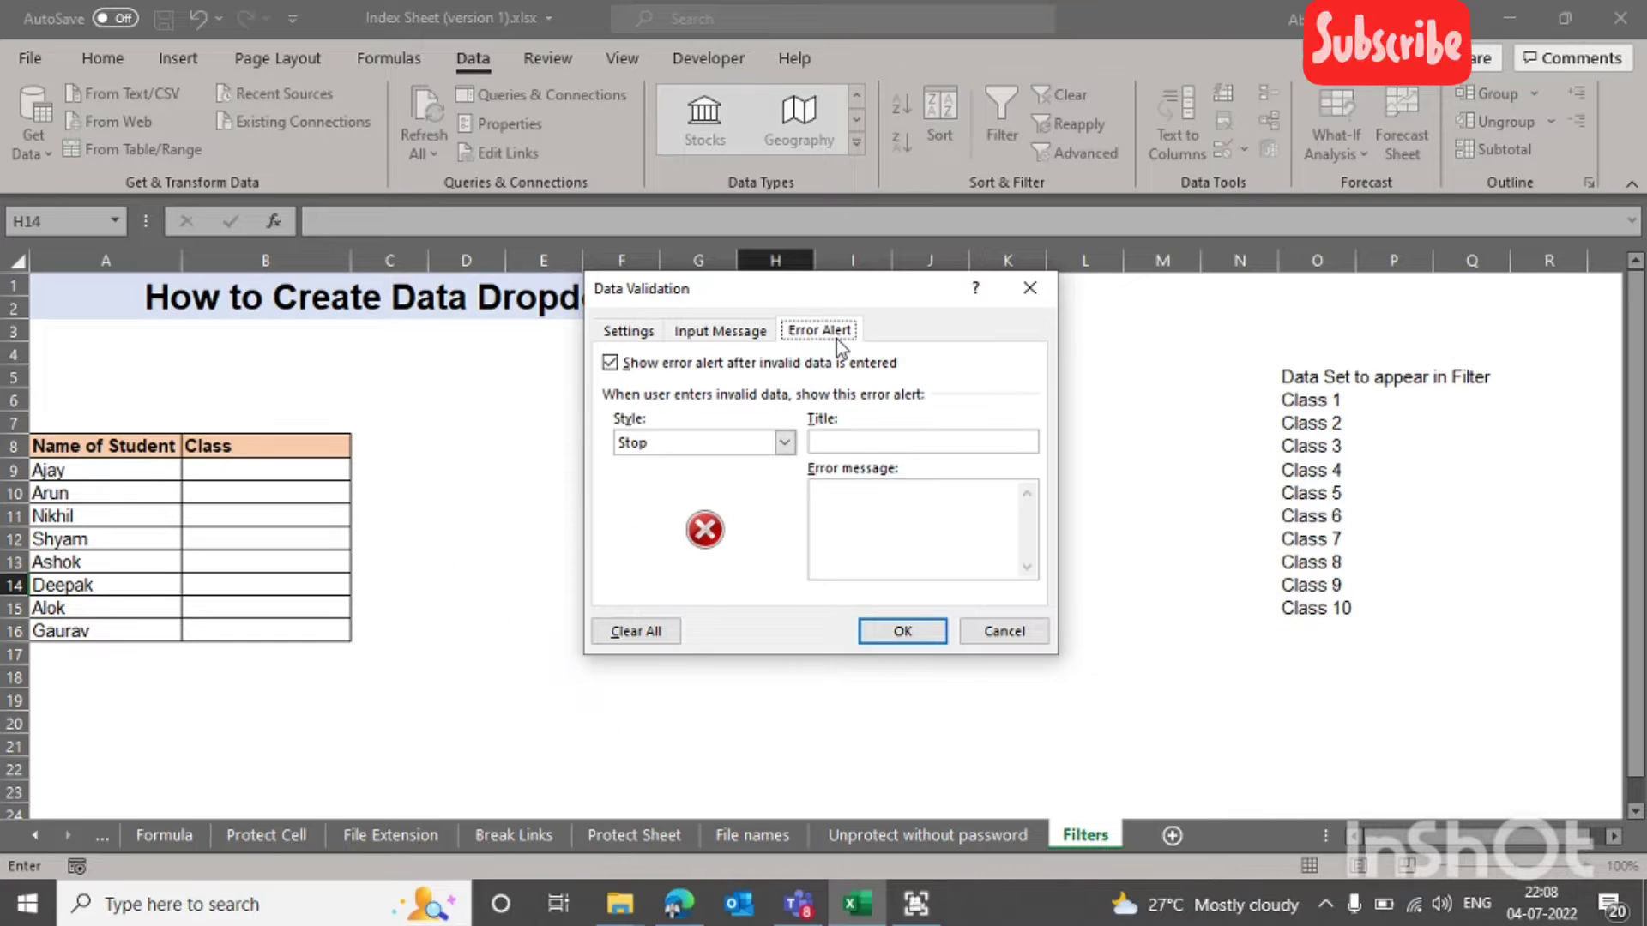
click(853, 441)
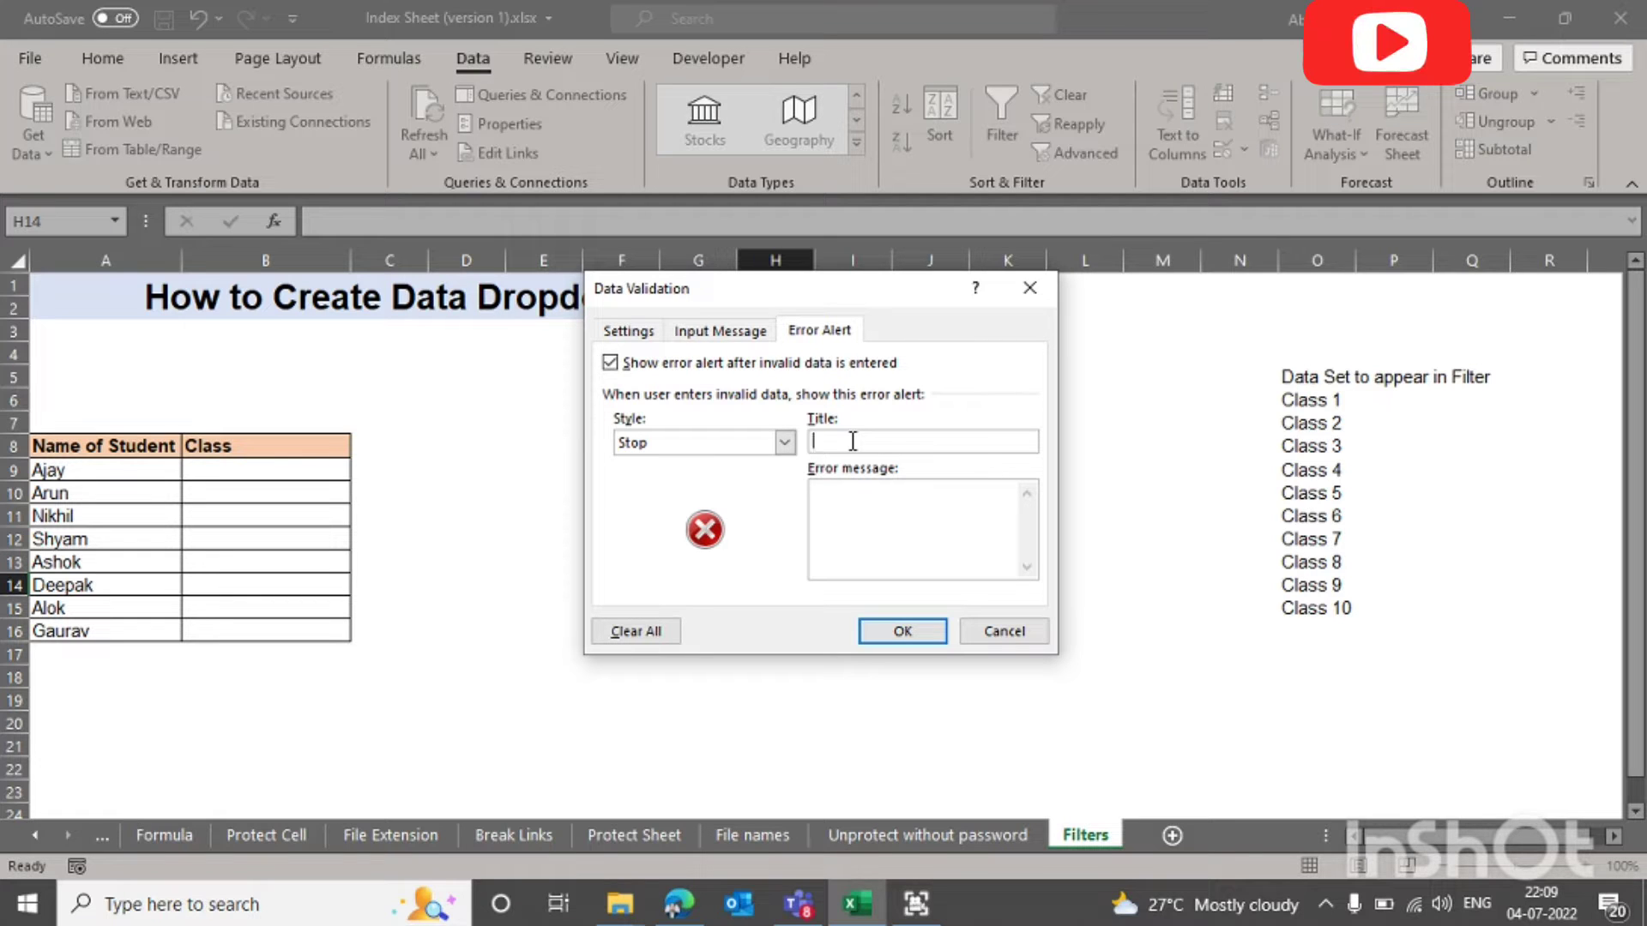
text(Error)
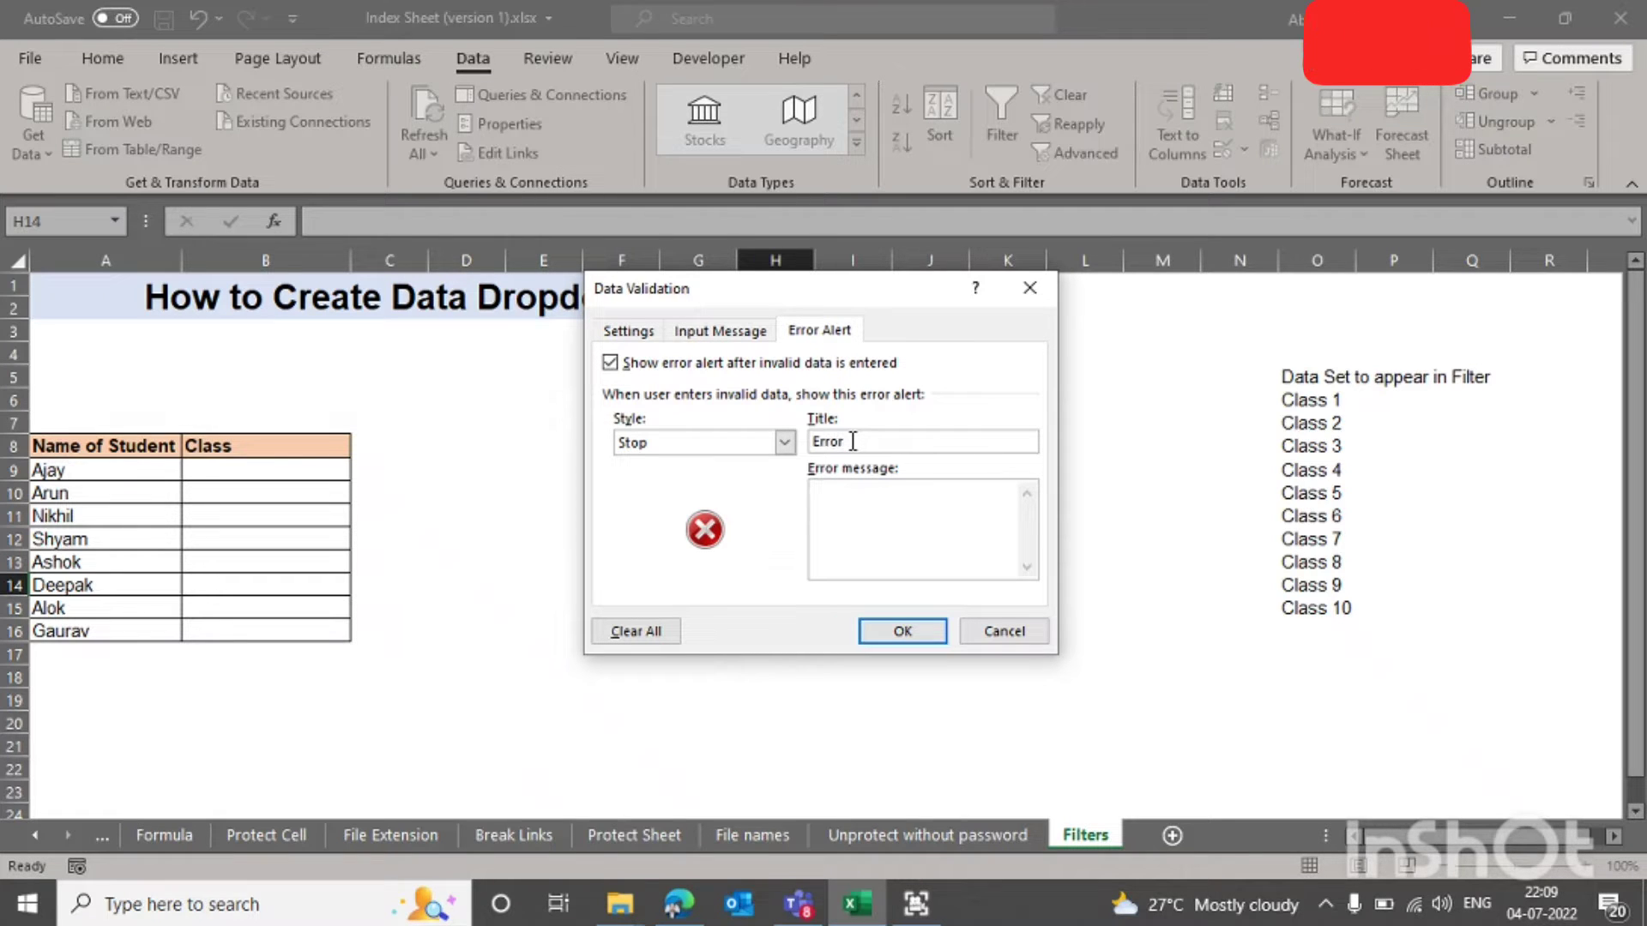
text( Alert)
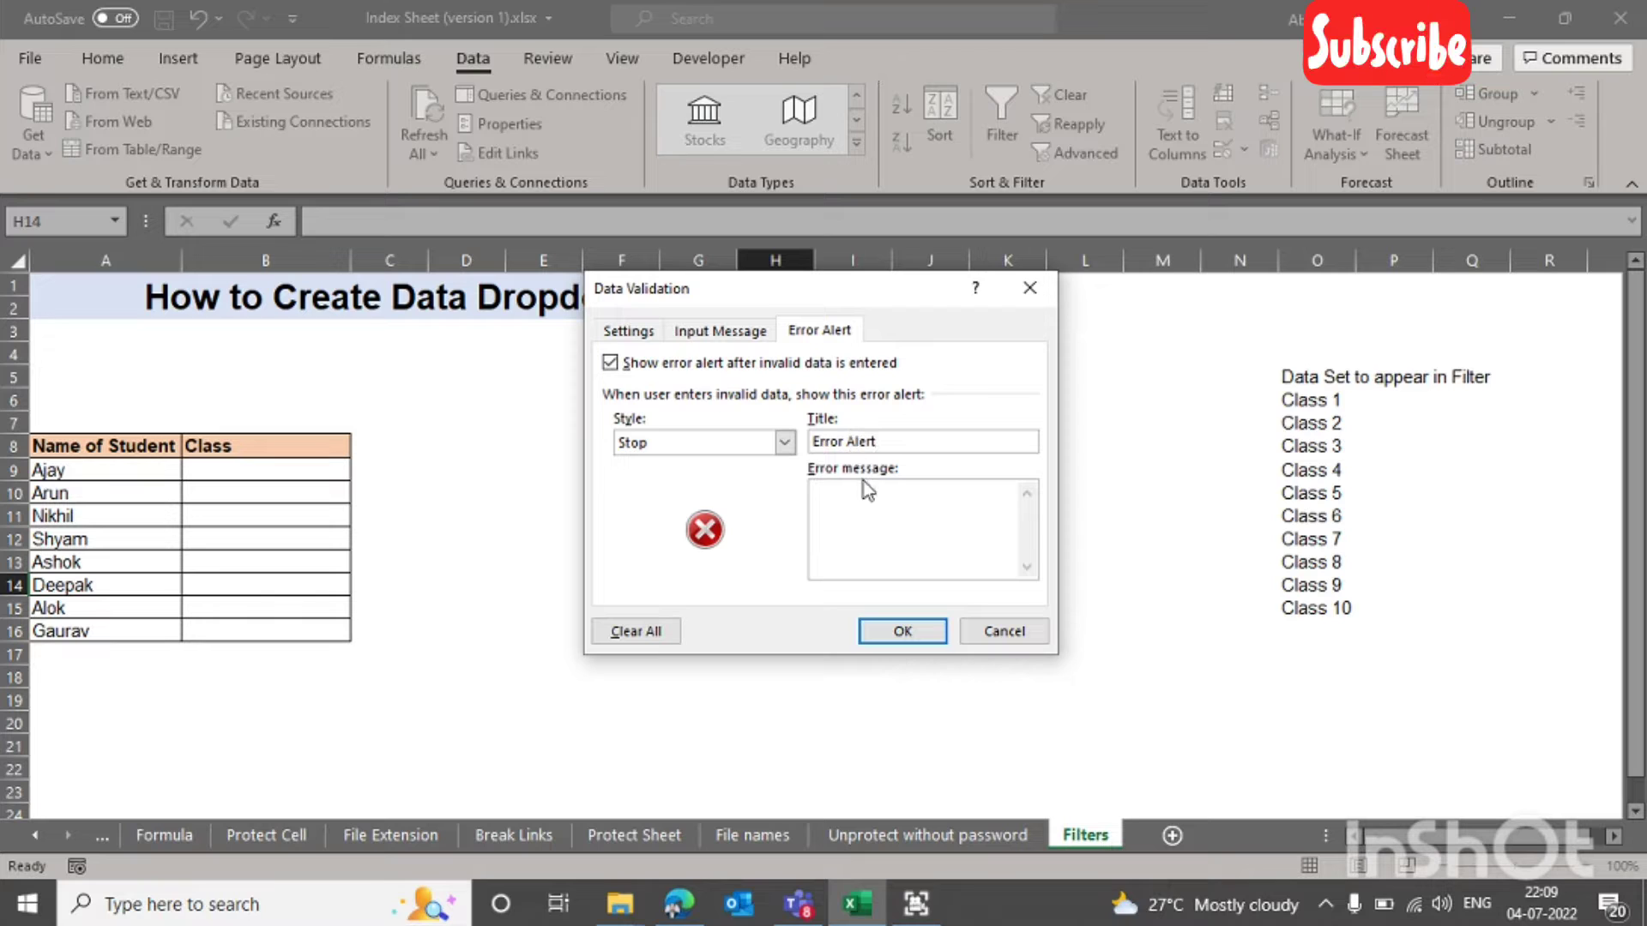
click(867, 491)
text(Please enter d)
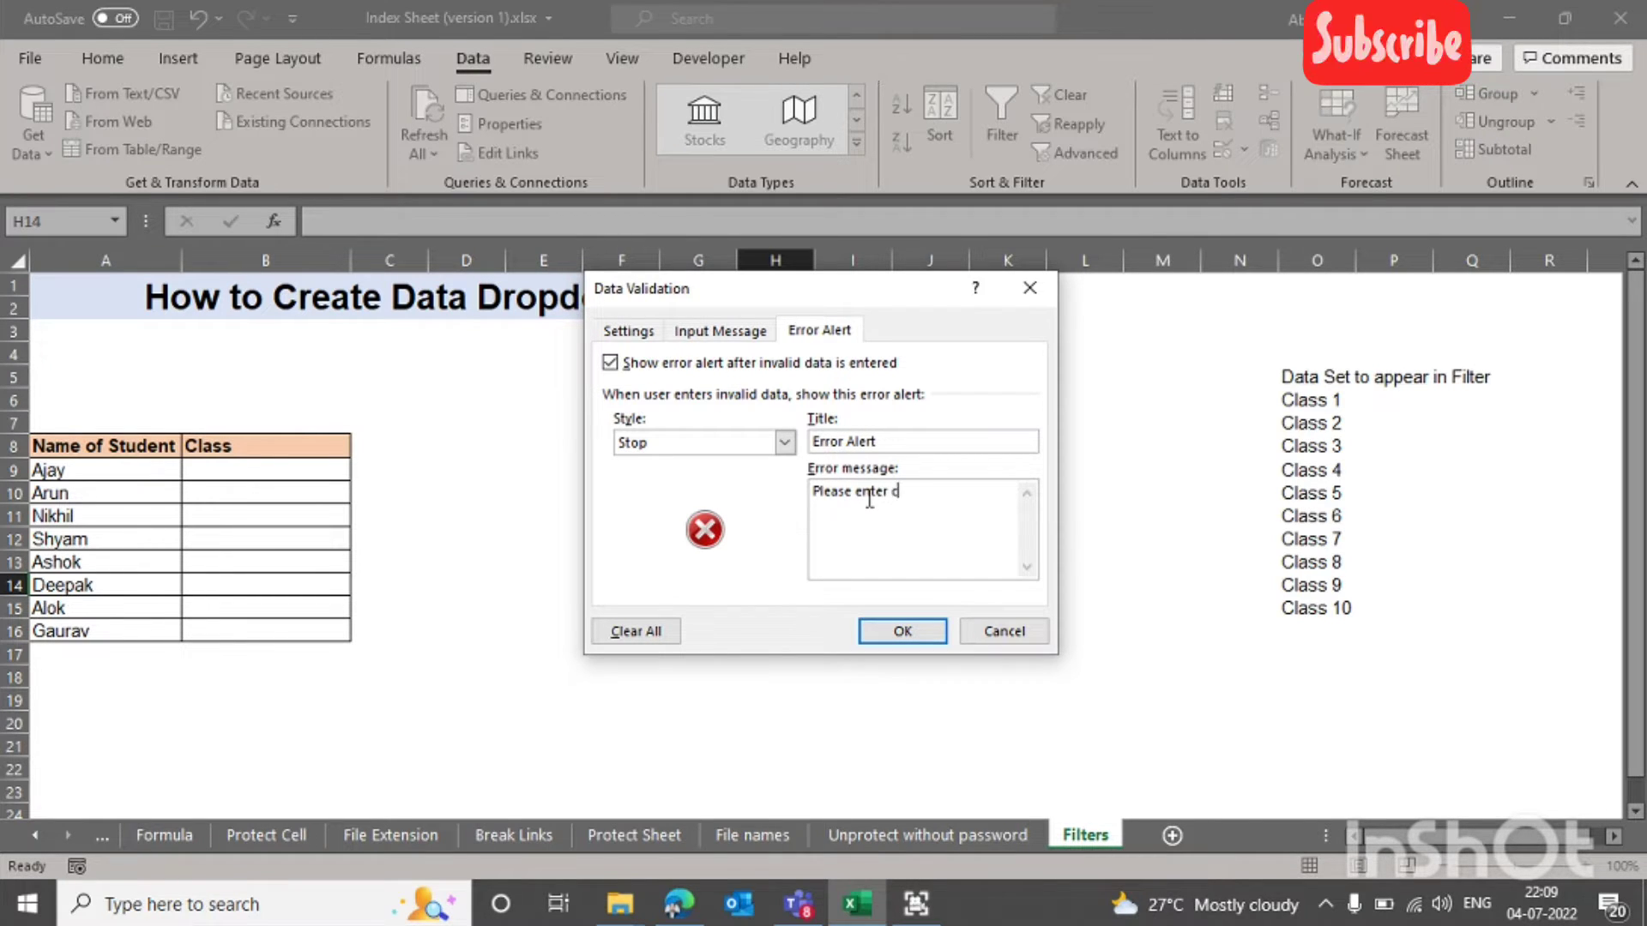
text(orrect dat)
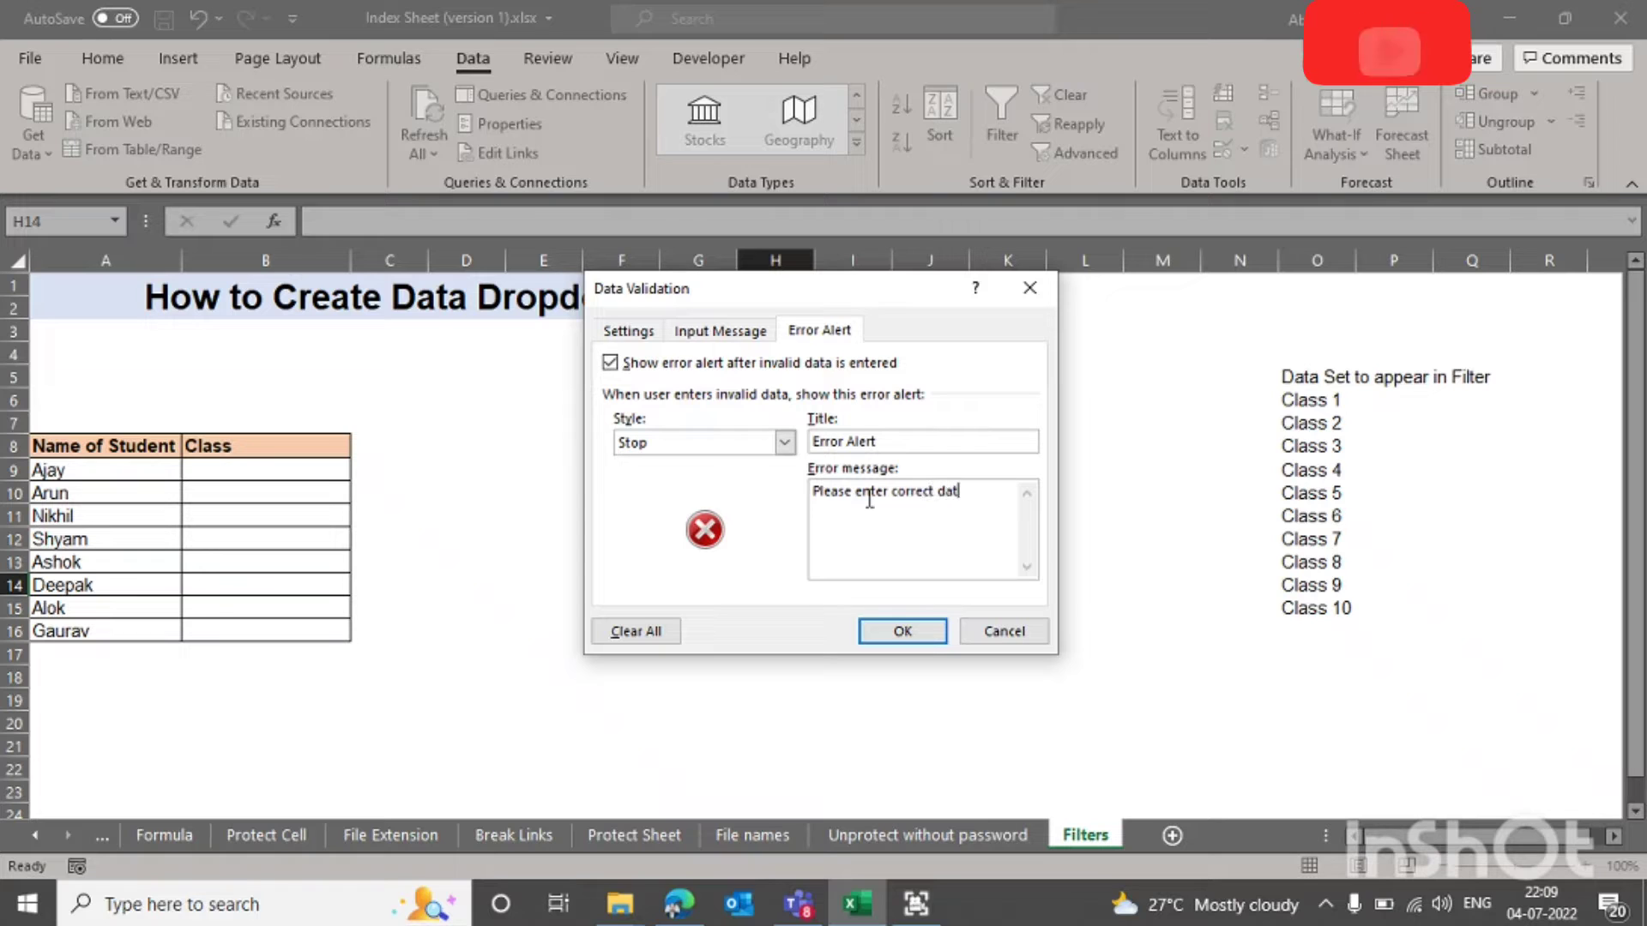
text(a)
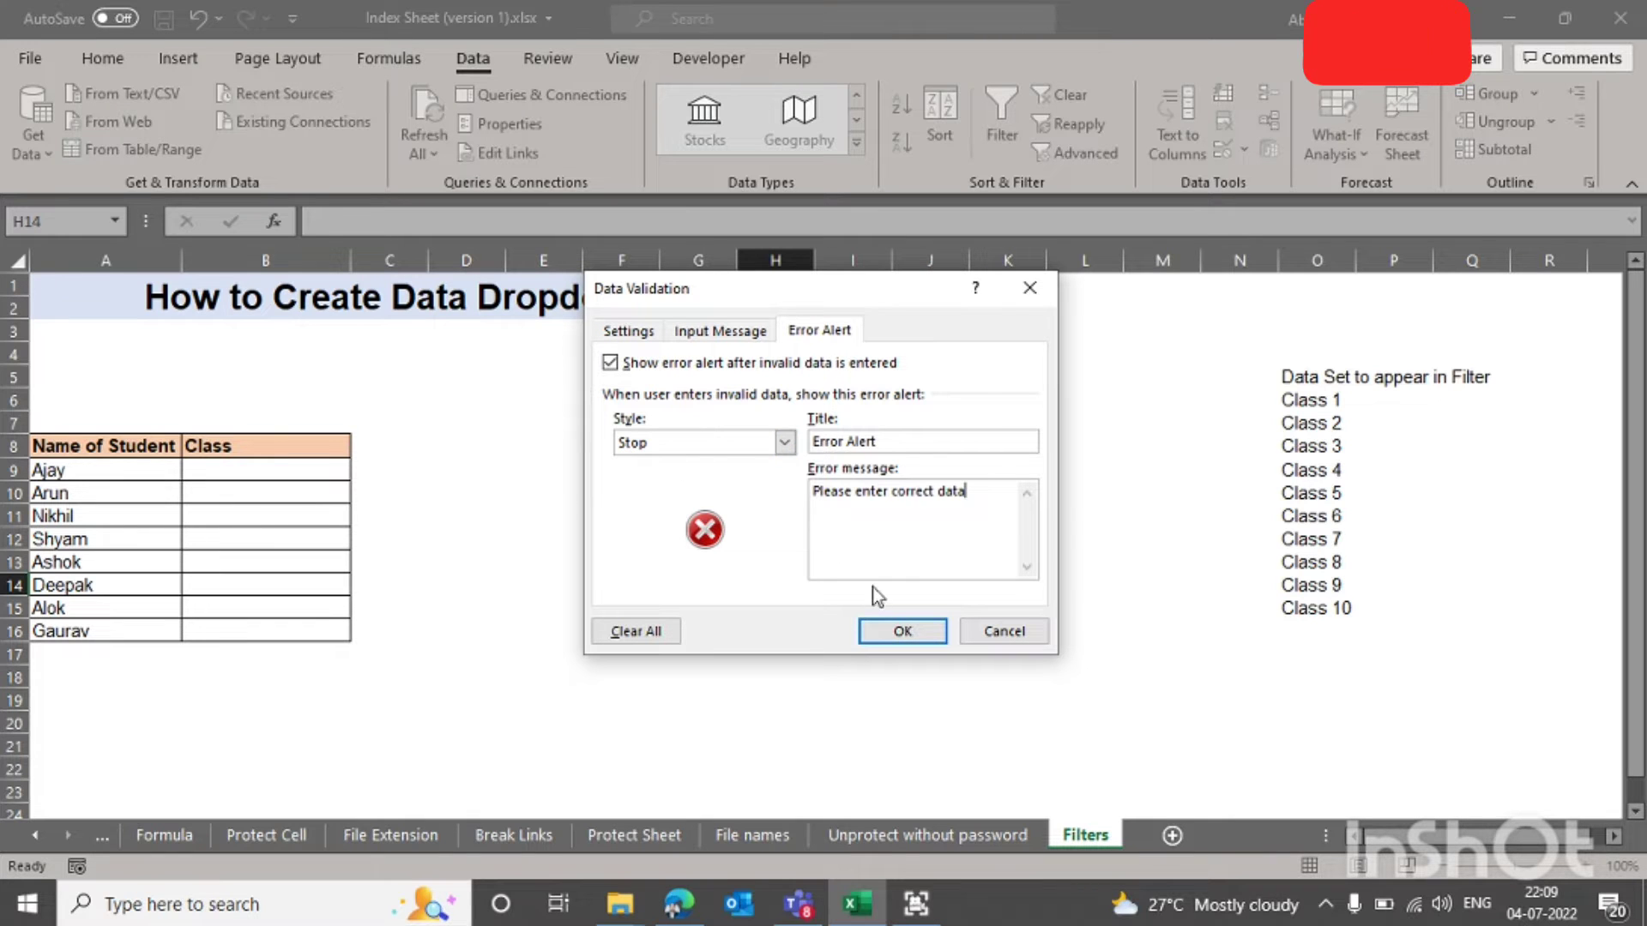
drag(794, 290, 1068, 240)
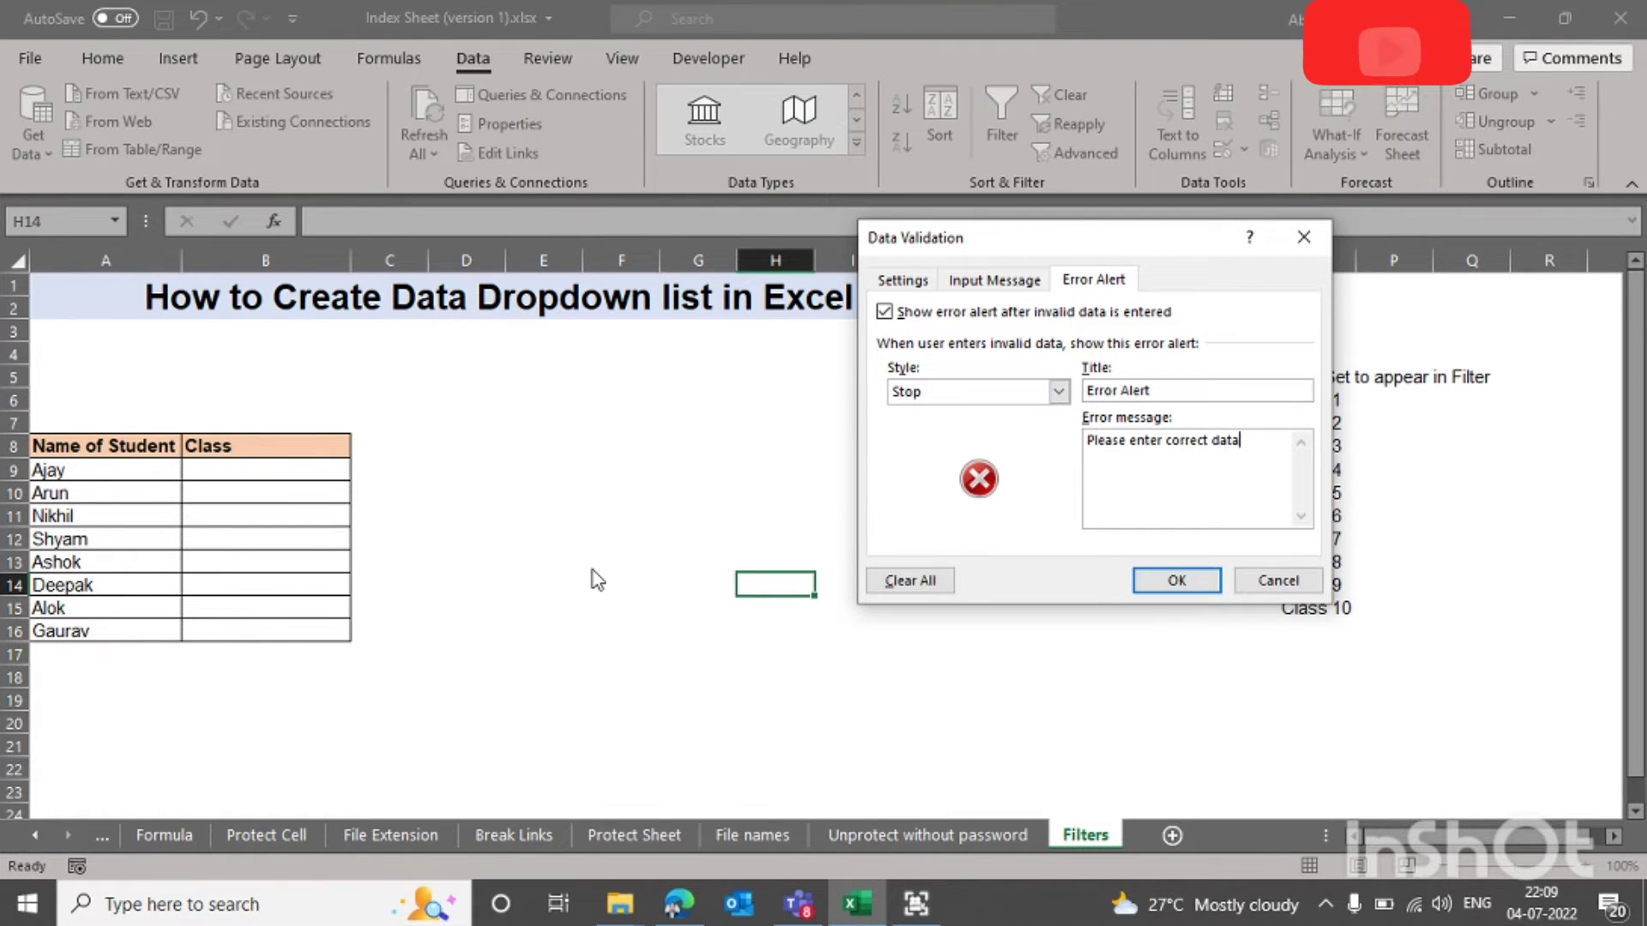
key(Return)
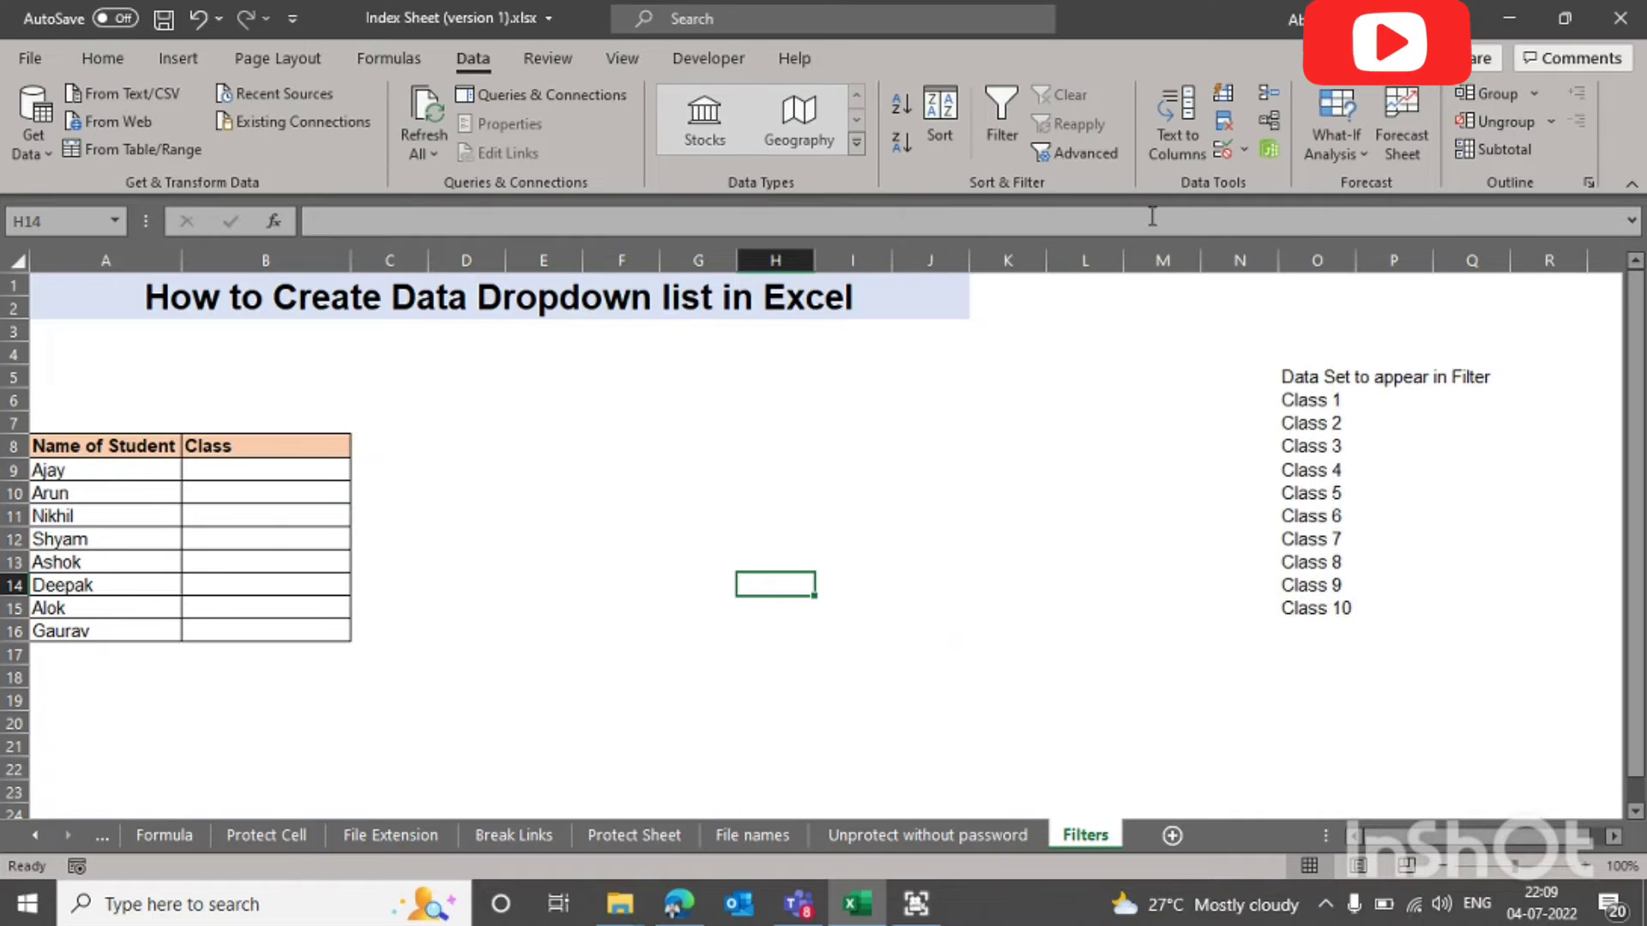
Step: Set data validation for the Class cells B9 to B16 to allow a List with the source =$O$6:$O$15
drag(276, 475, 265, 630)
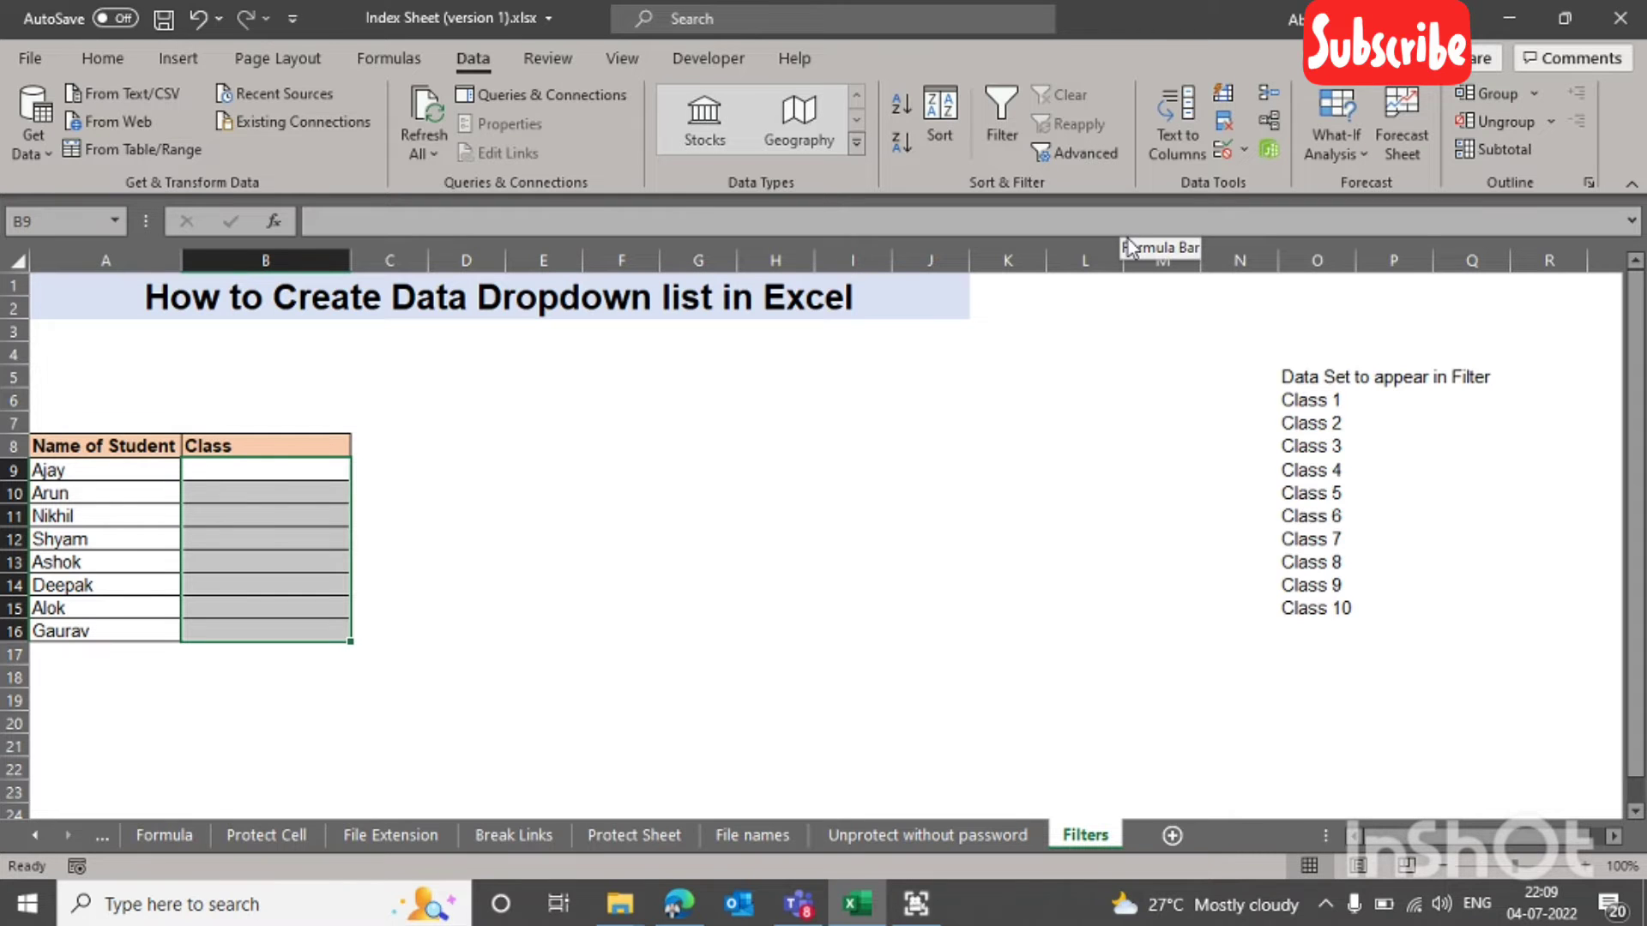
click(1232, 154)
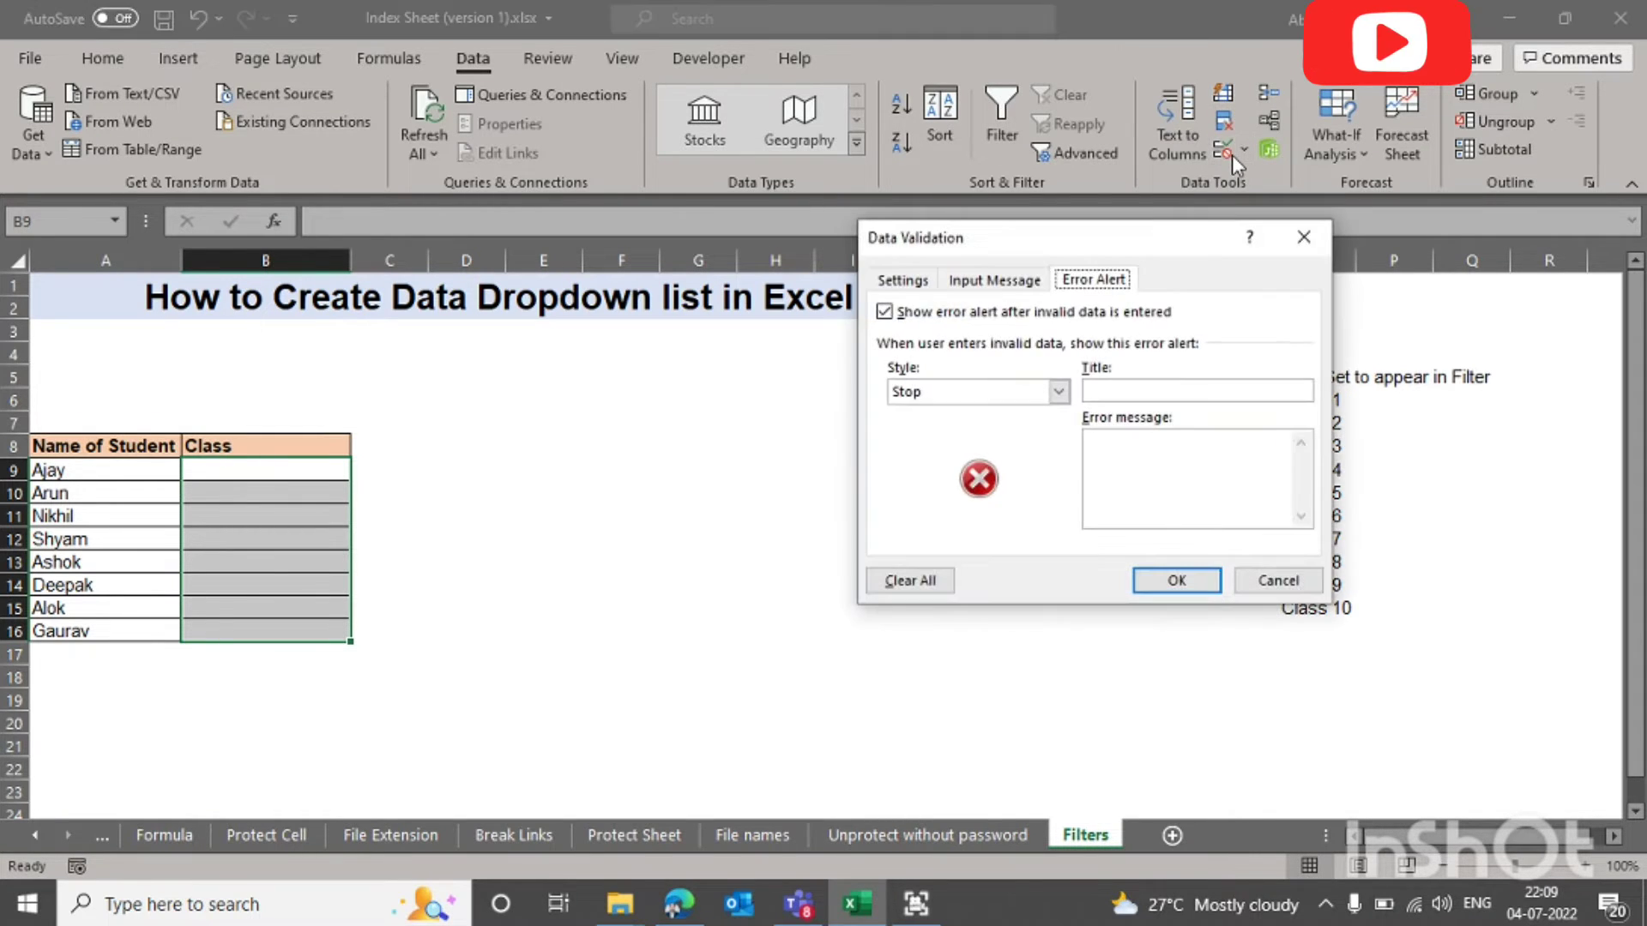
click(925, 283)
click(1061, 359)
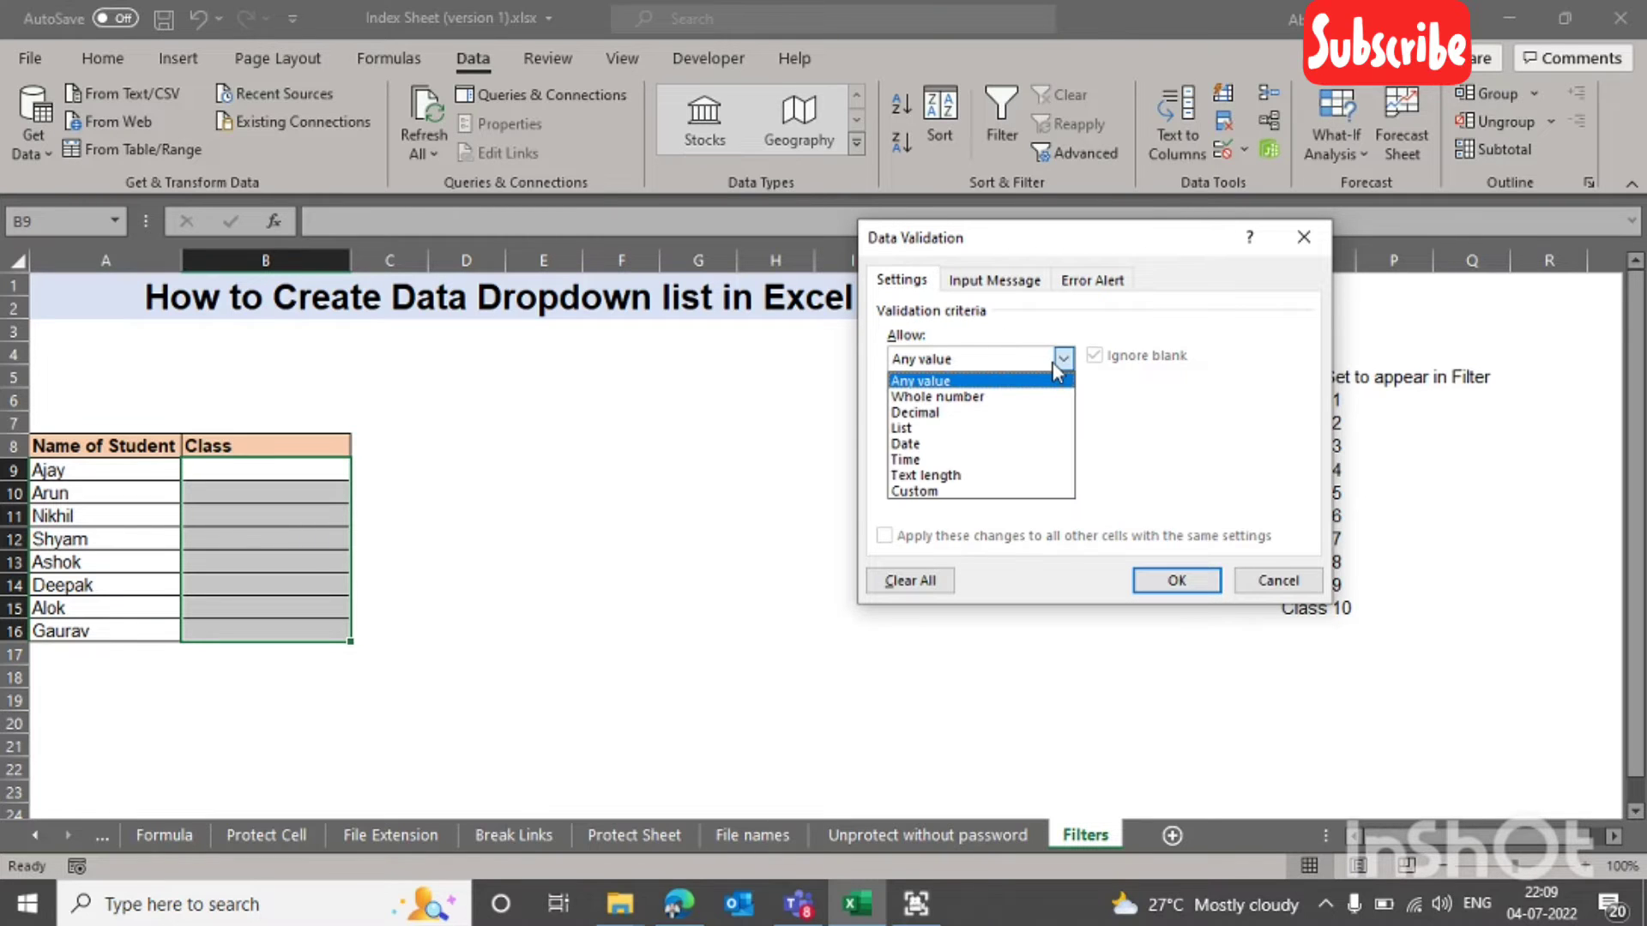
click(943, 429)
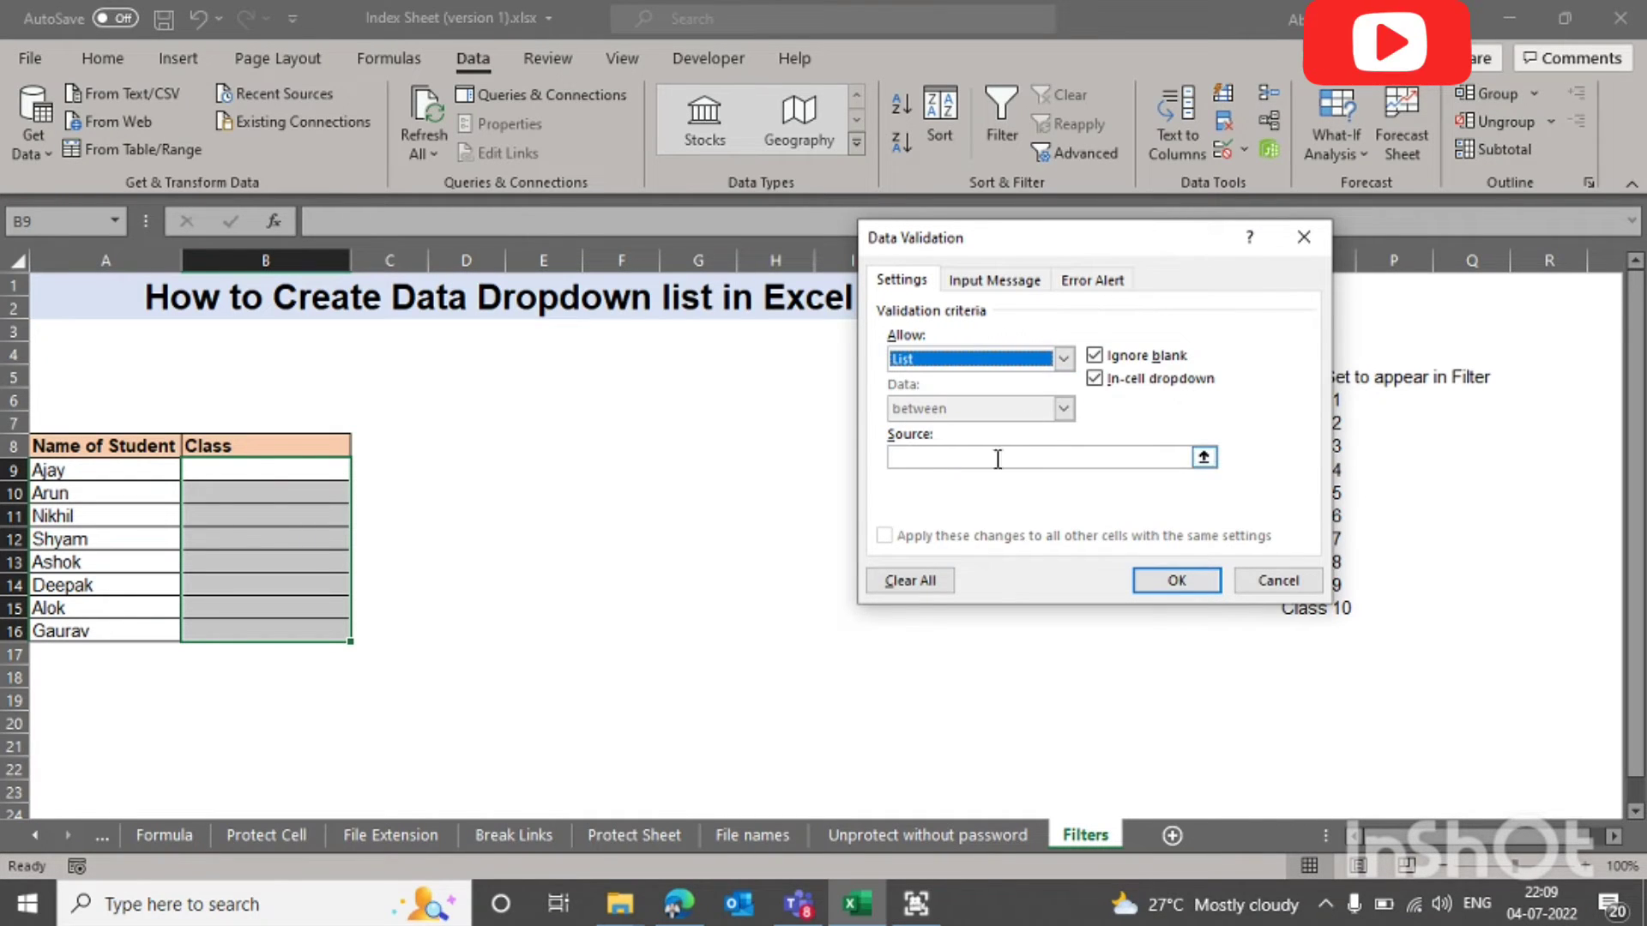
click(1165, 458)
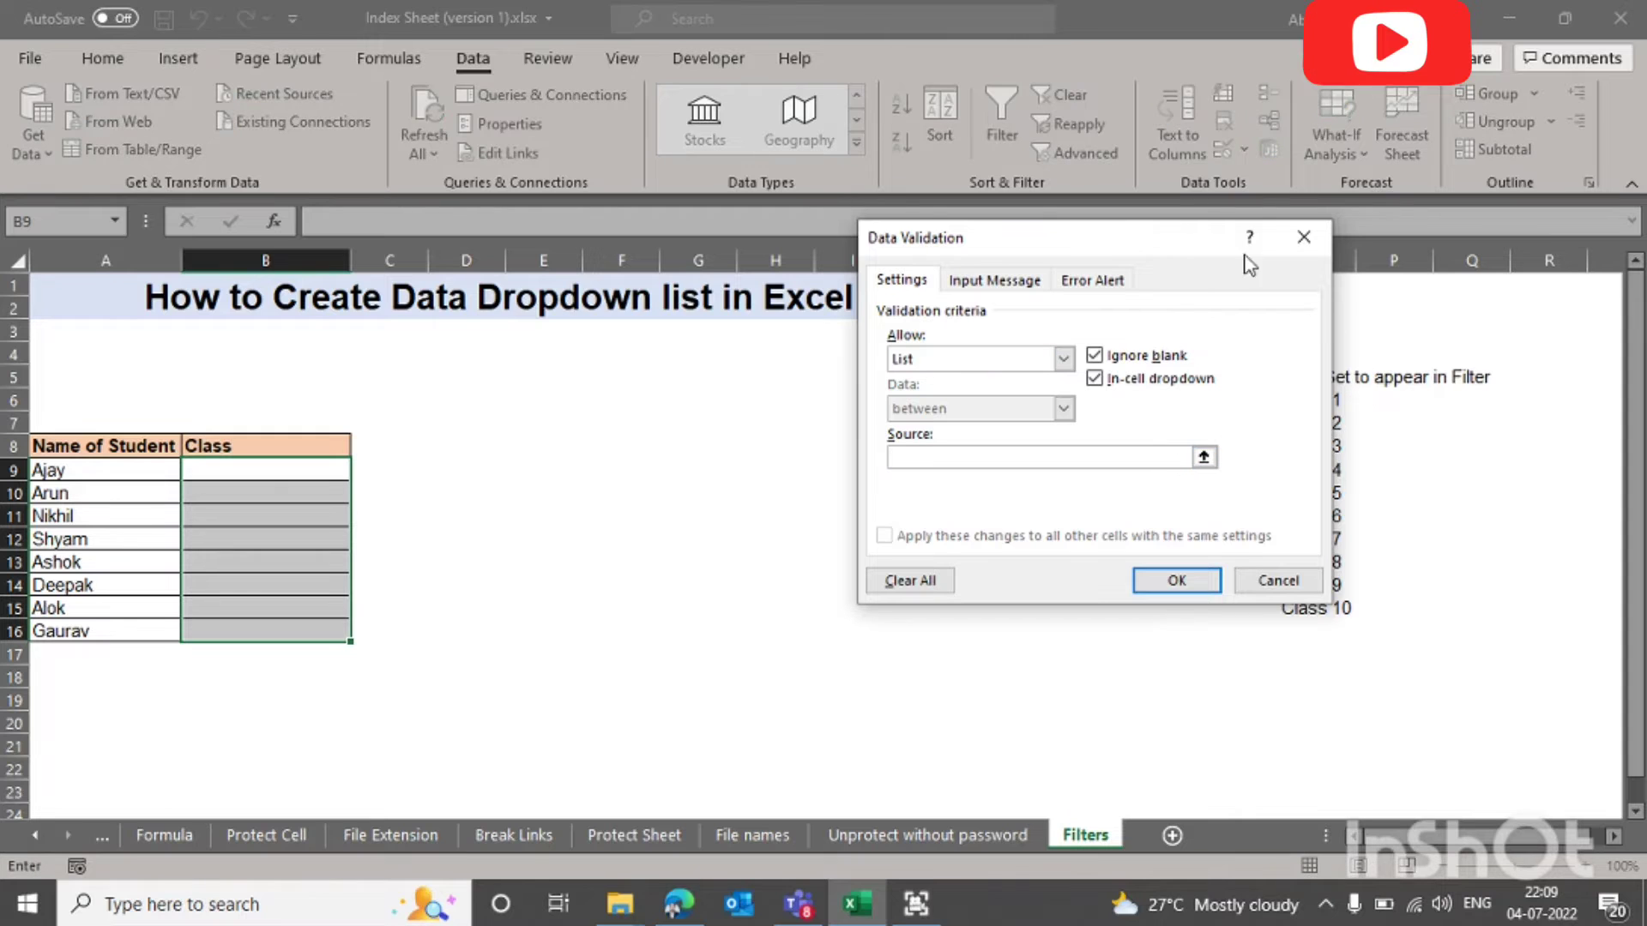
drag(1213, 242, 1084, 250)
drag(1306, 401, 1304, 609)
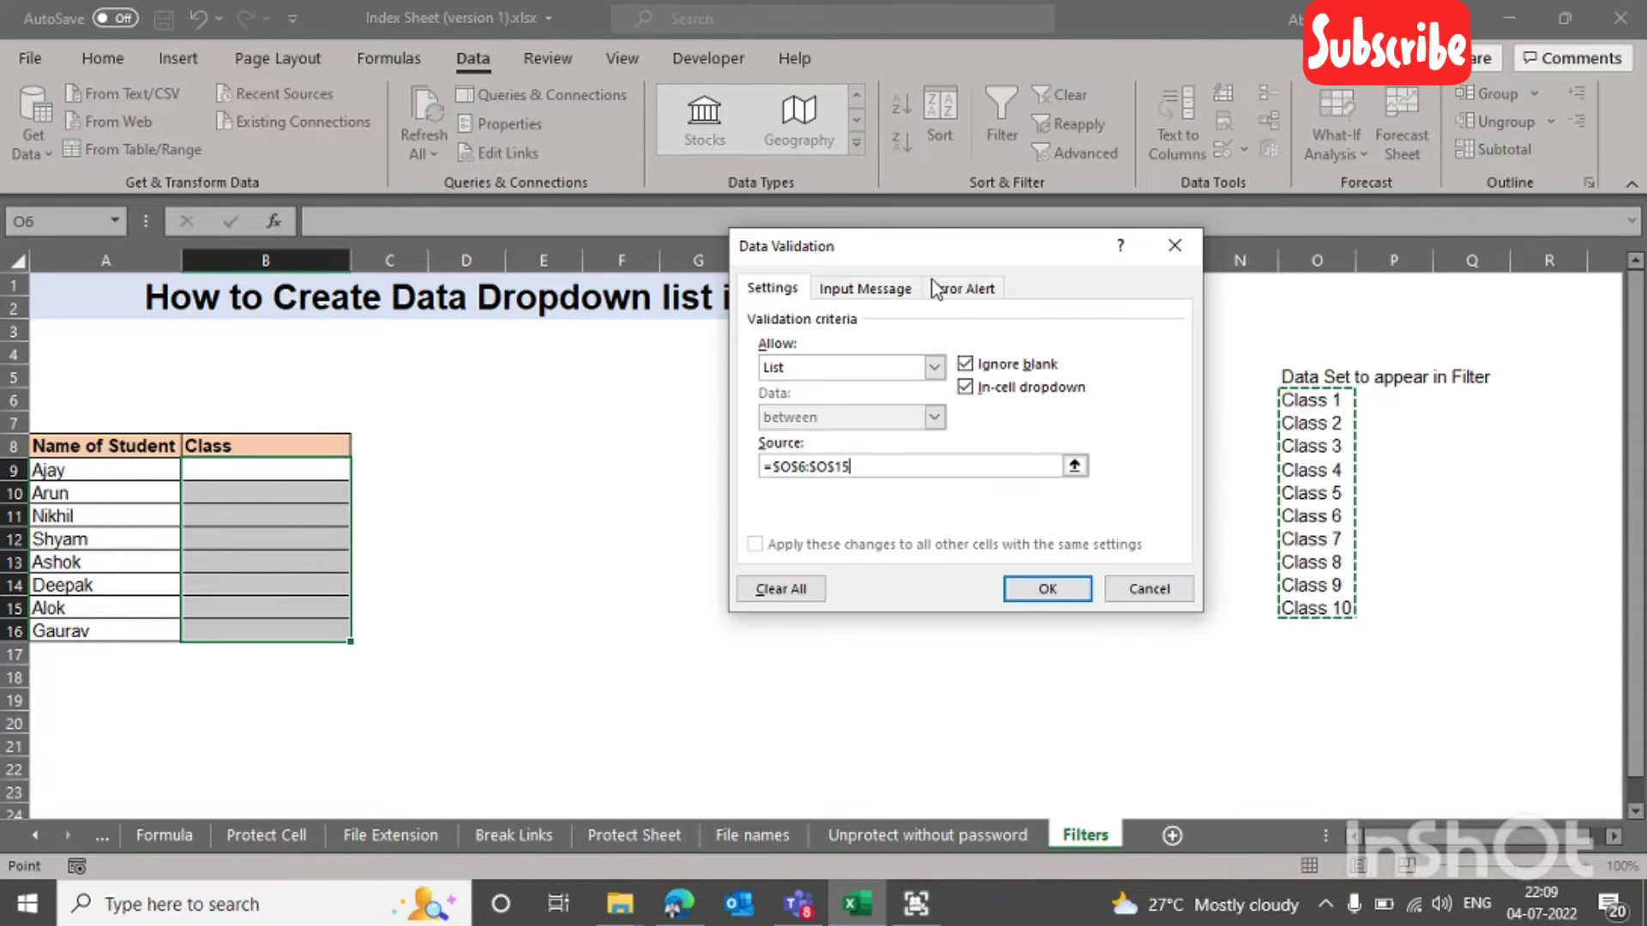
Step: Add a Stop error alert titled "Error Alert" with the message "Please enter correct data", and apply the validation to the Class cells
click(961, 287)
click(974, 399)
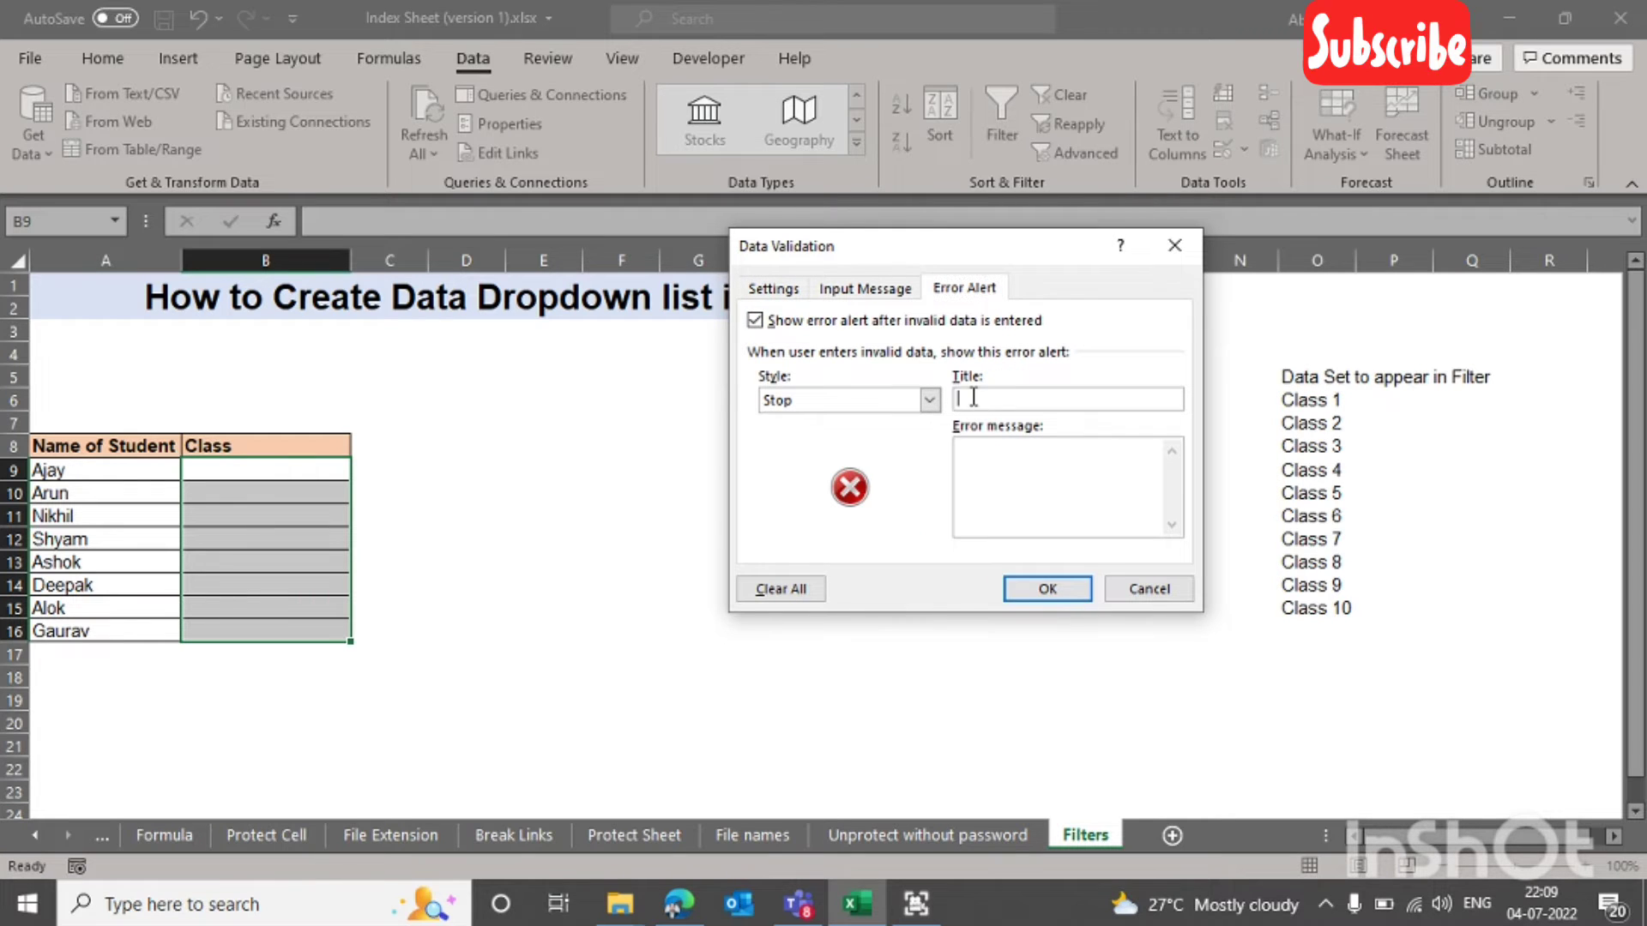
text(Error)
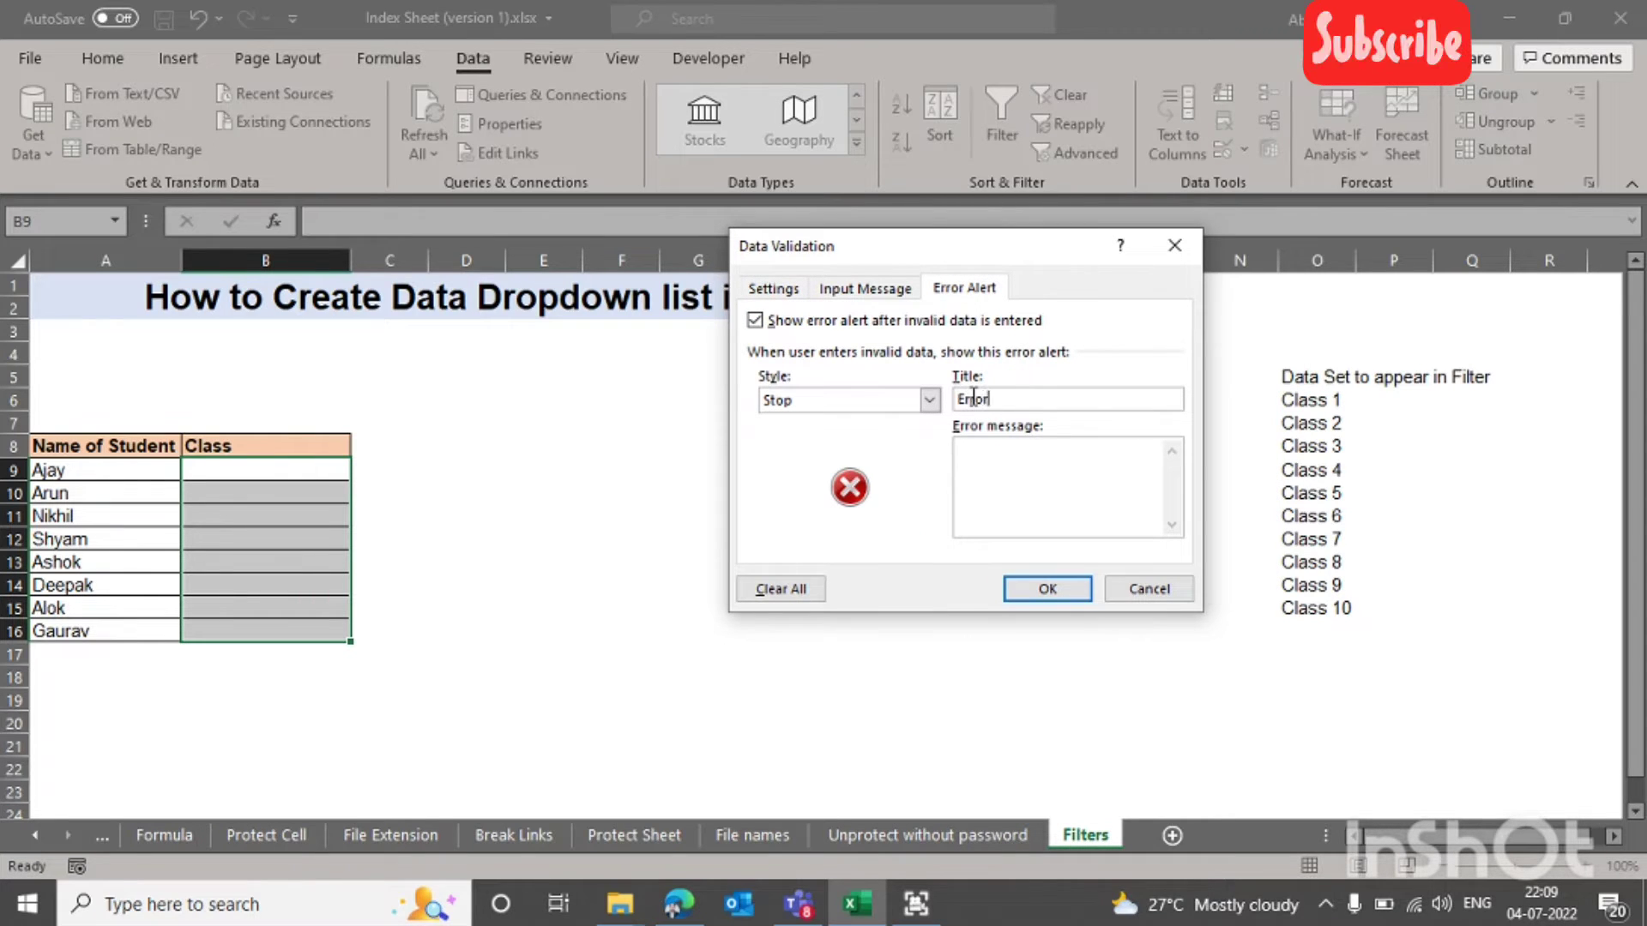
text( Alert)
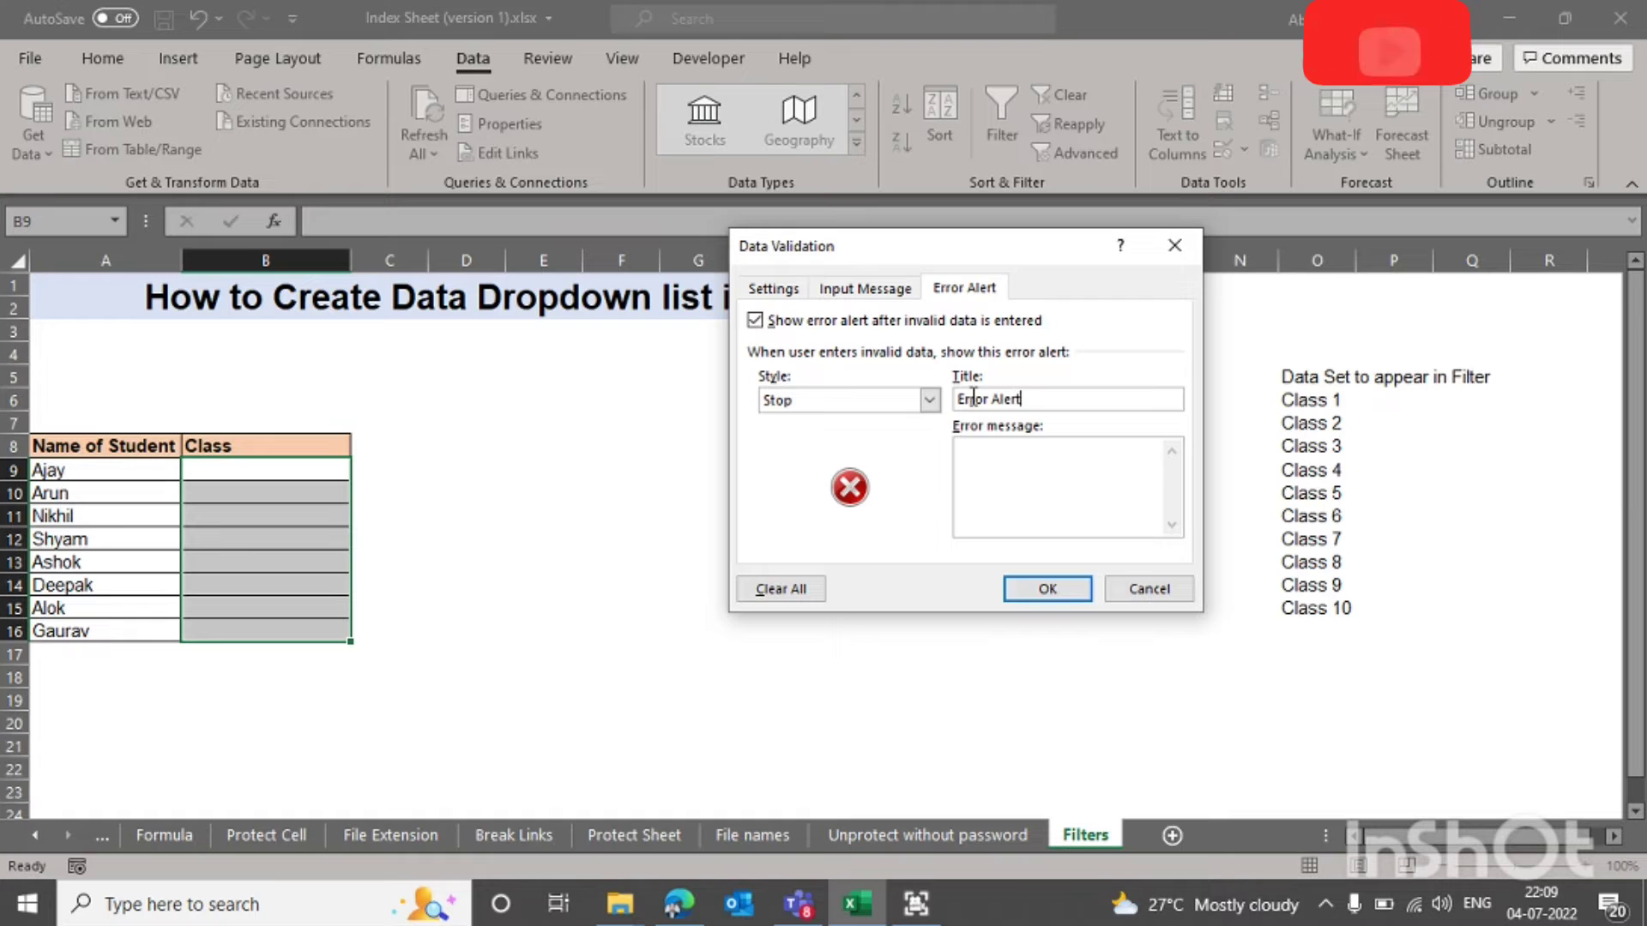
click(1024, 449)
text(Rlease enter)
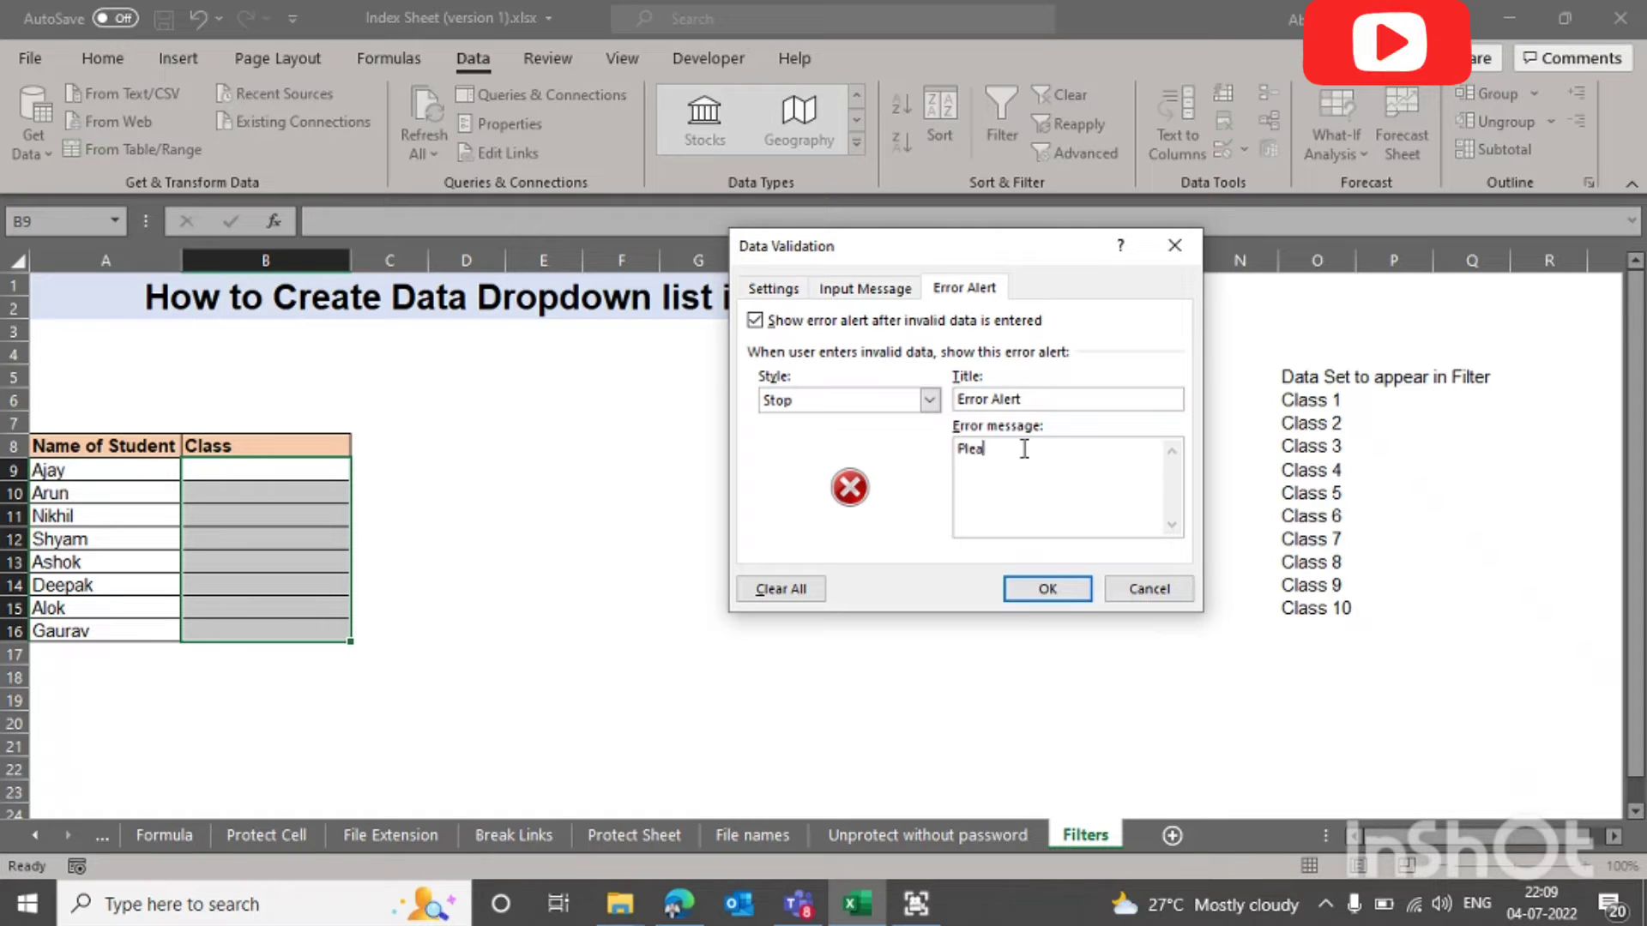
text( correct data)
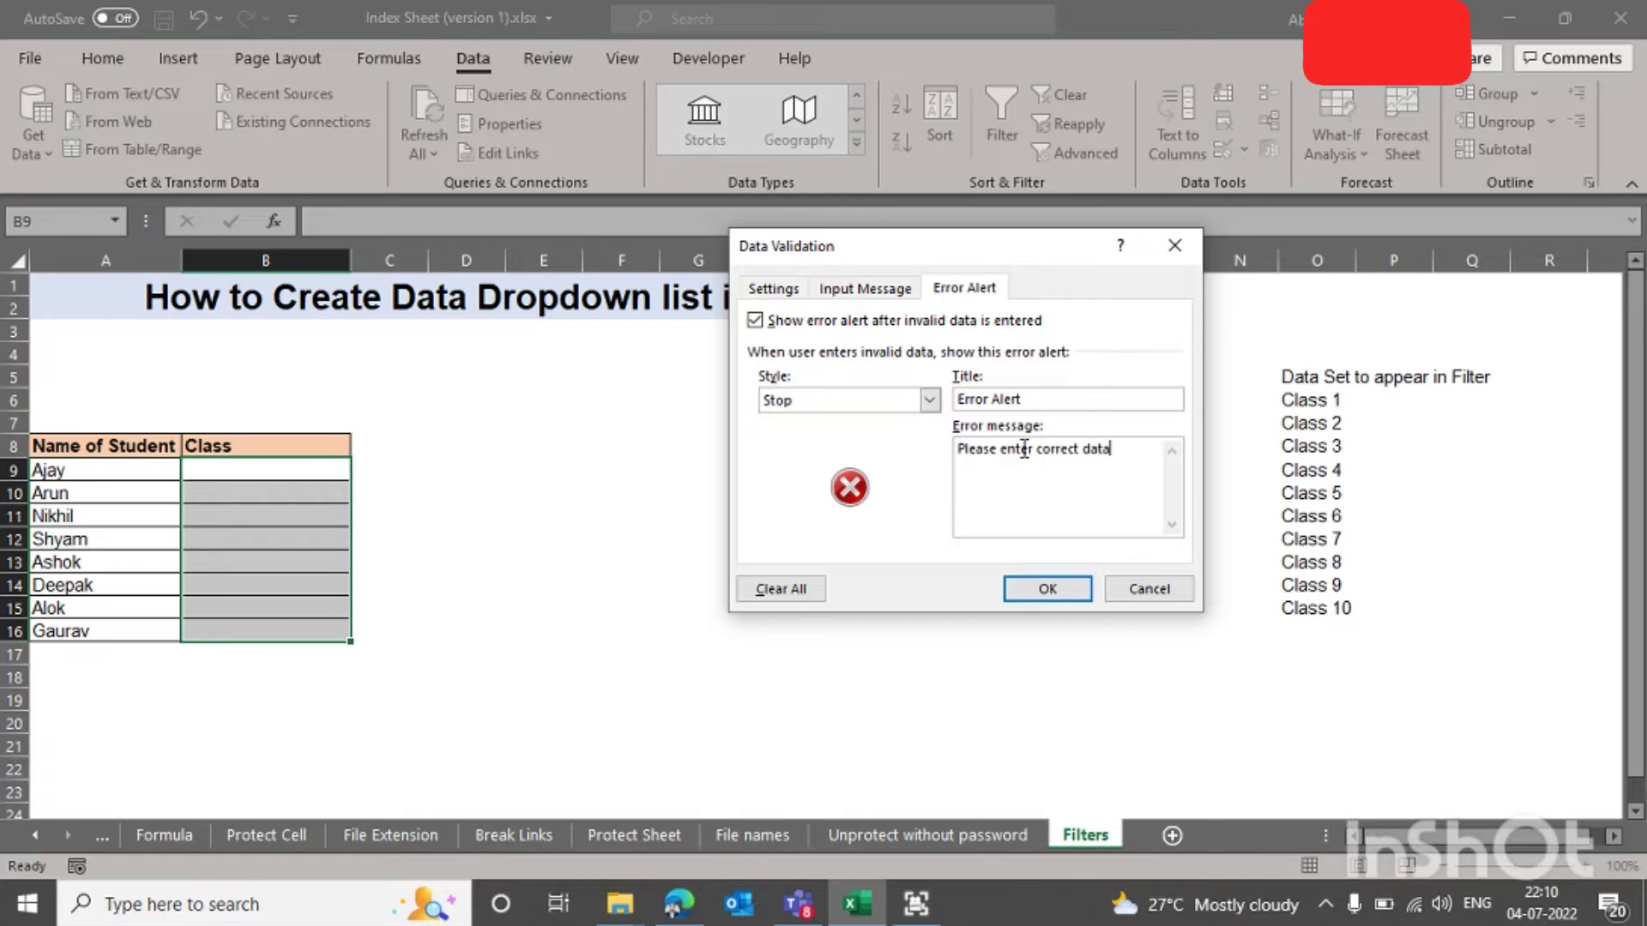
click(1069, 587)
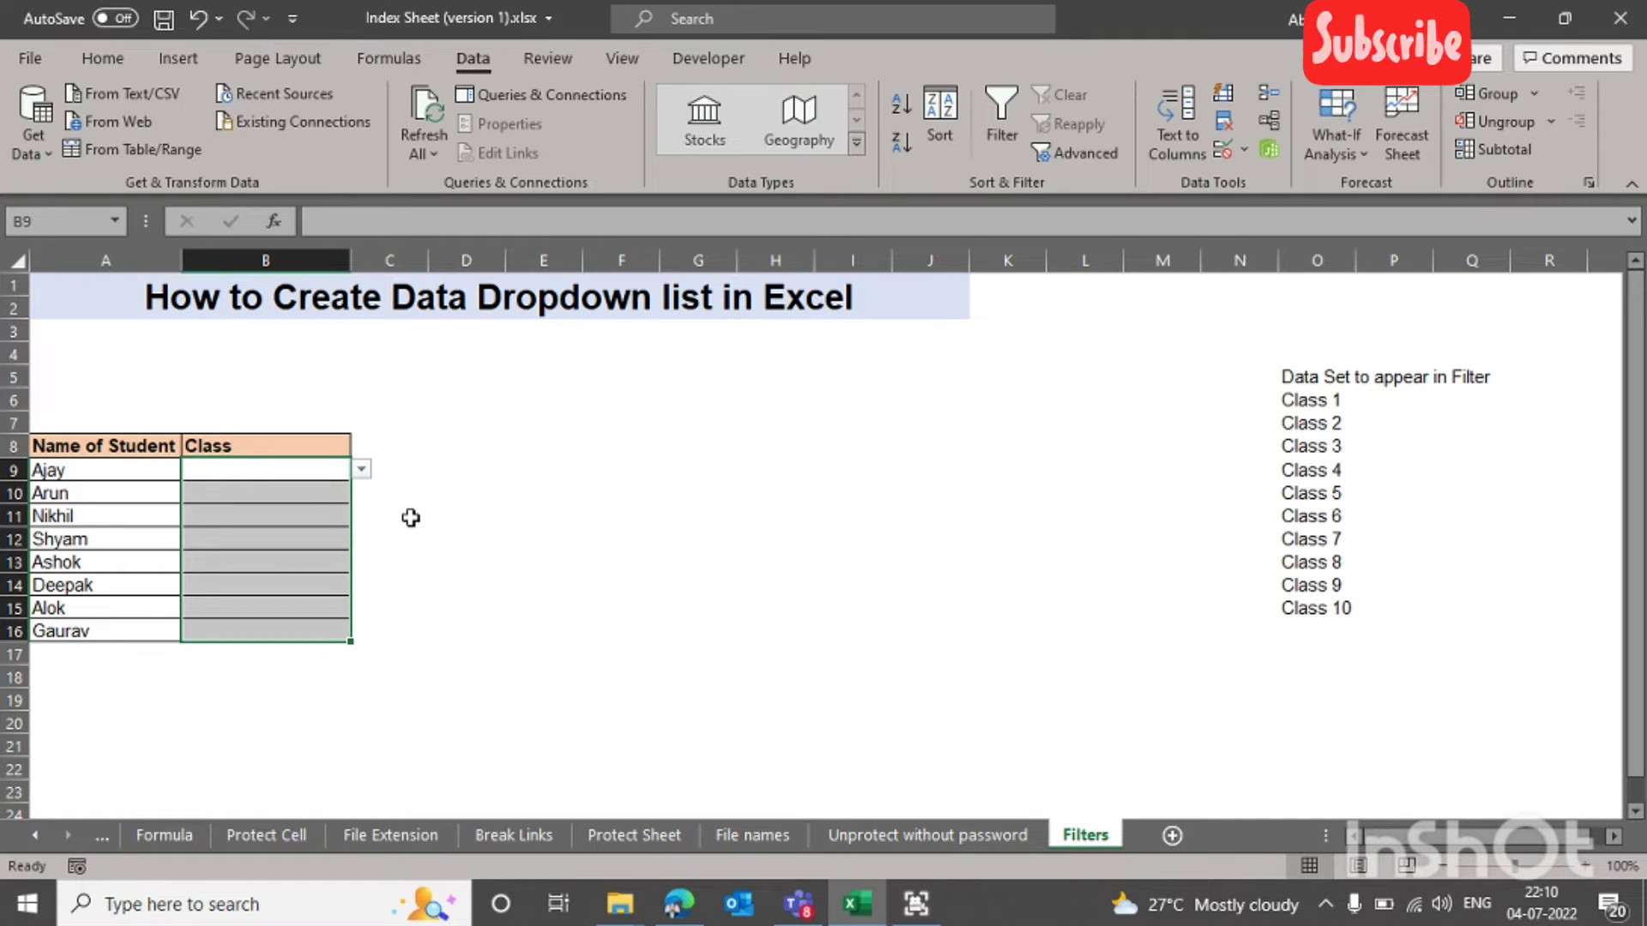
Step: Look through the dropdown list in cell B9 down to Class 10 and choose Class 1
click(265, 474)
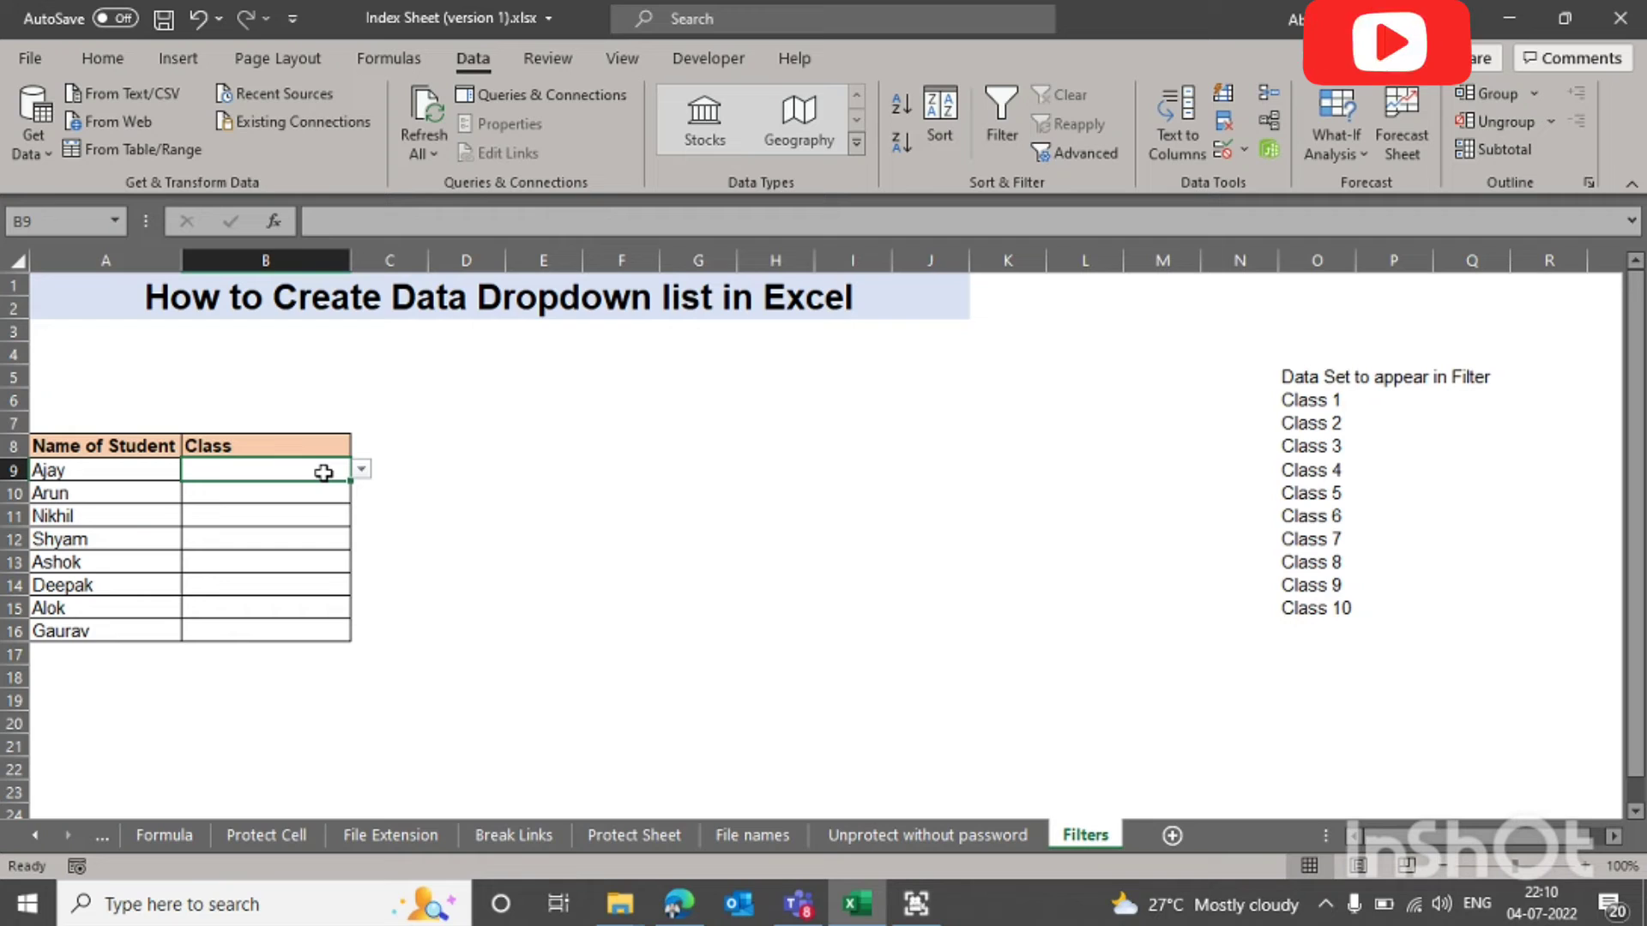
click(363, 471)
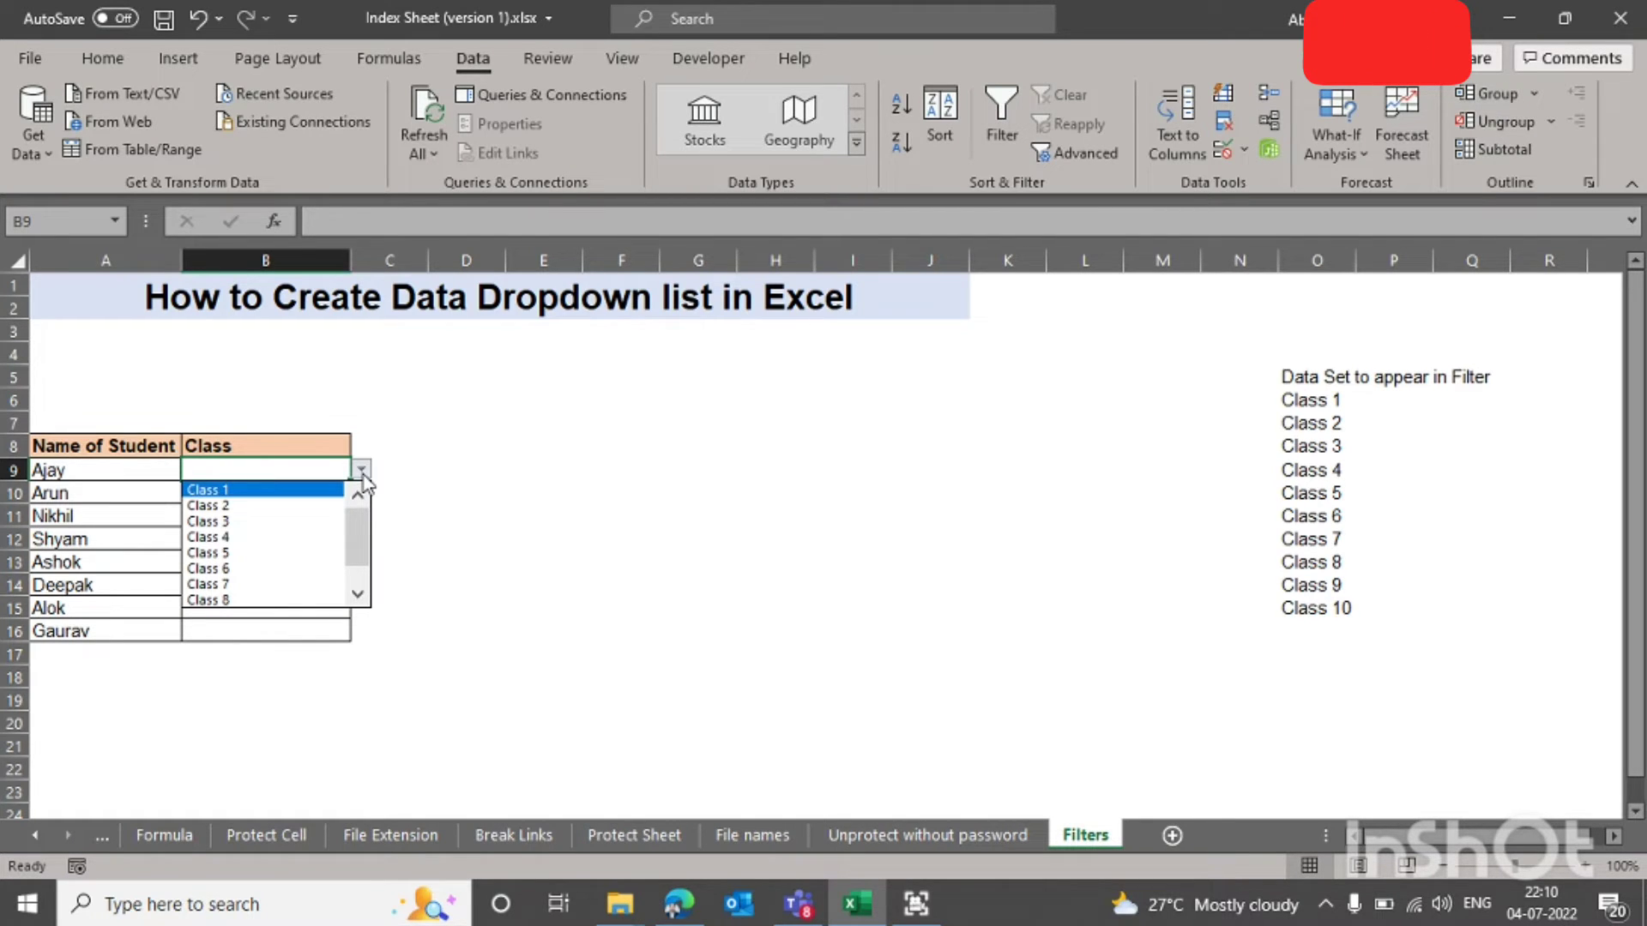
key(Down)
key(Down)
key(Down)
key(Down)
key(Down)
key(Down)
key(Down)
key(Down)
key(Down)
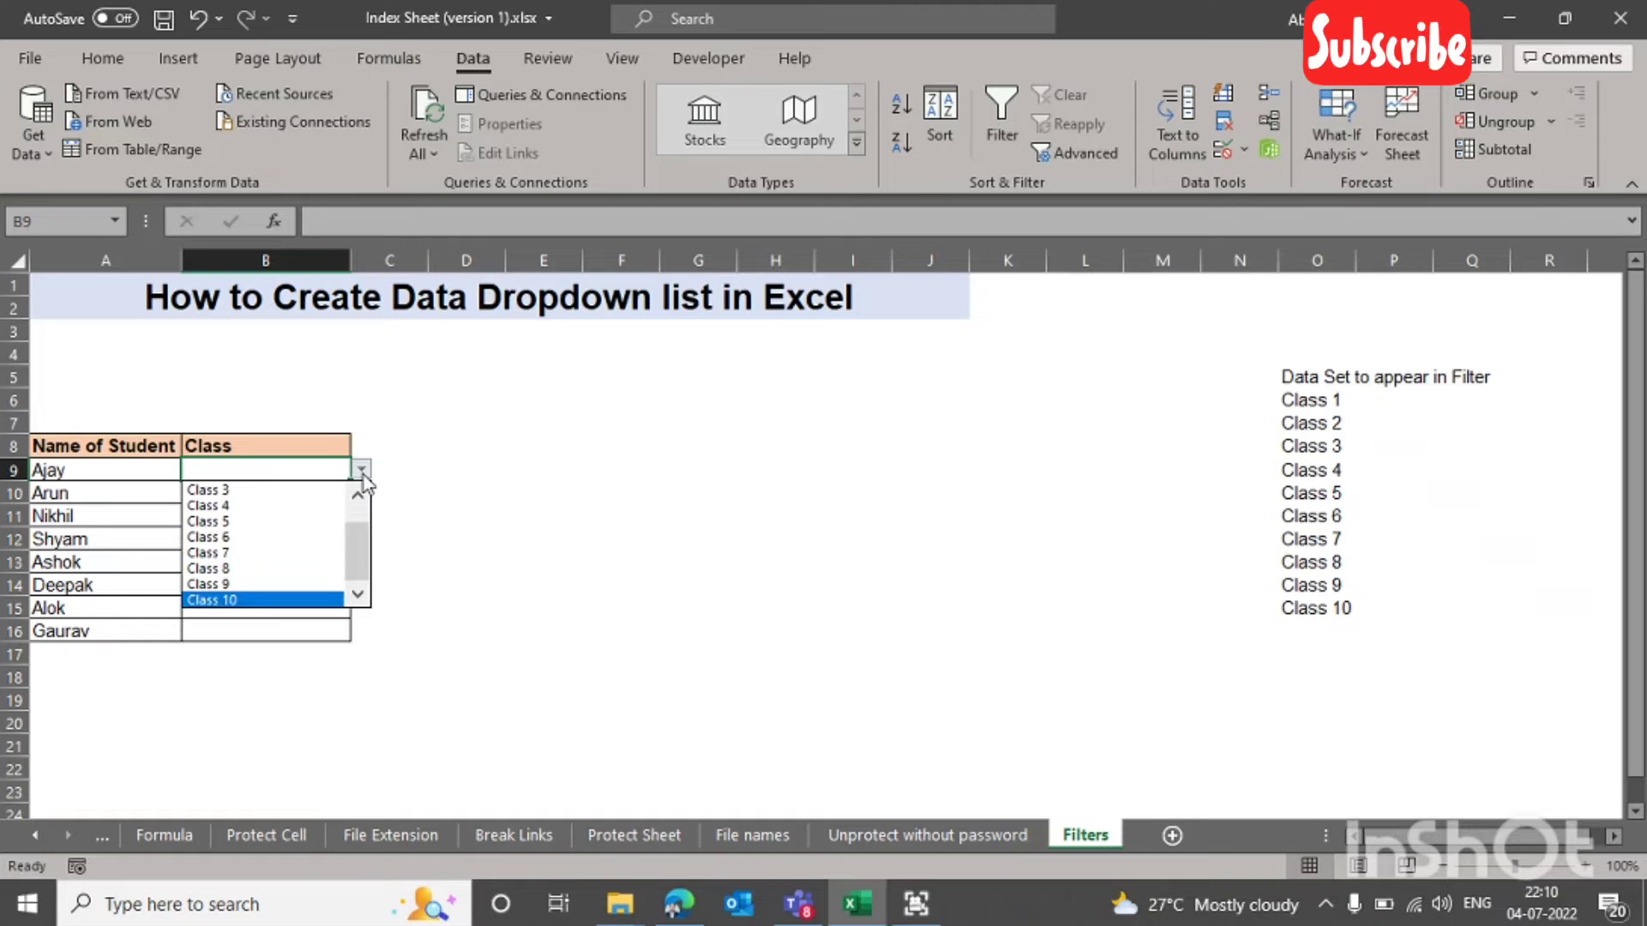
key(Up)
key(Up)
key(Up)
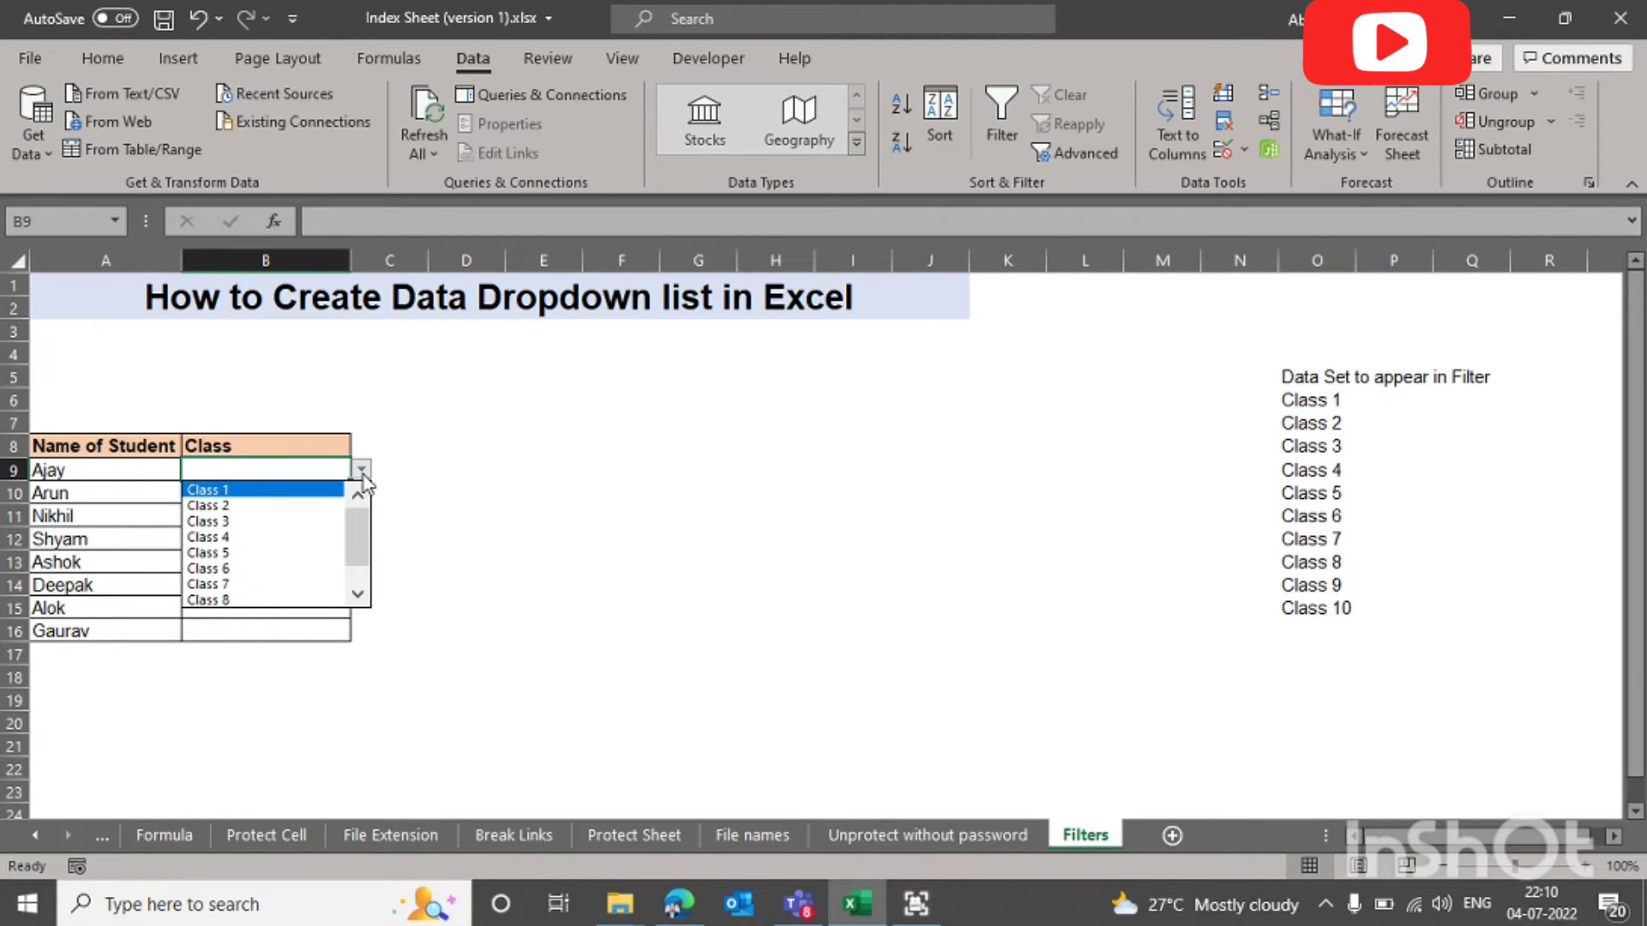
key(Return)
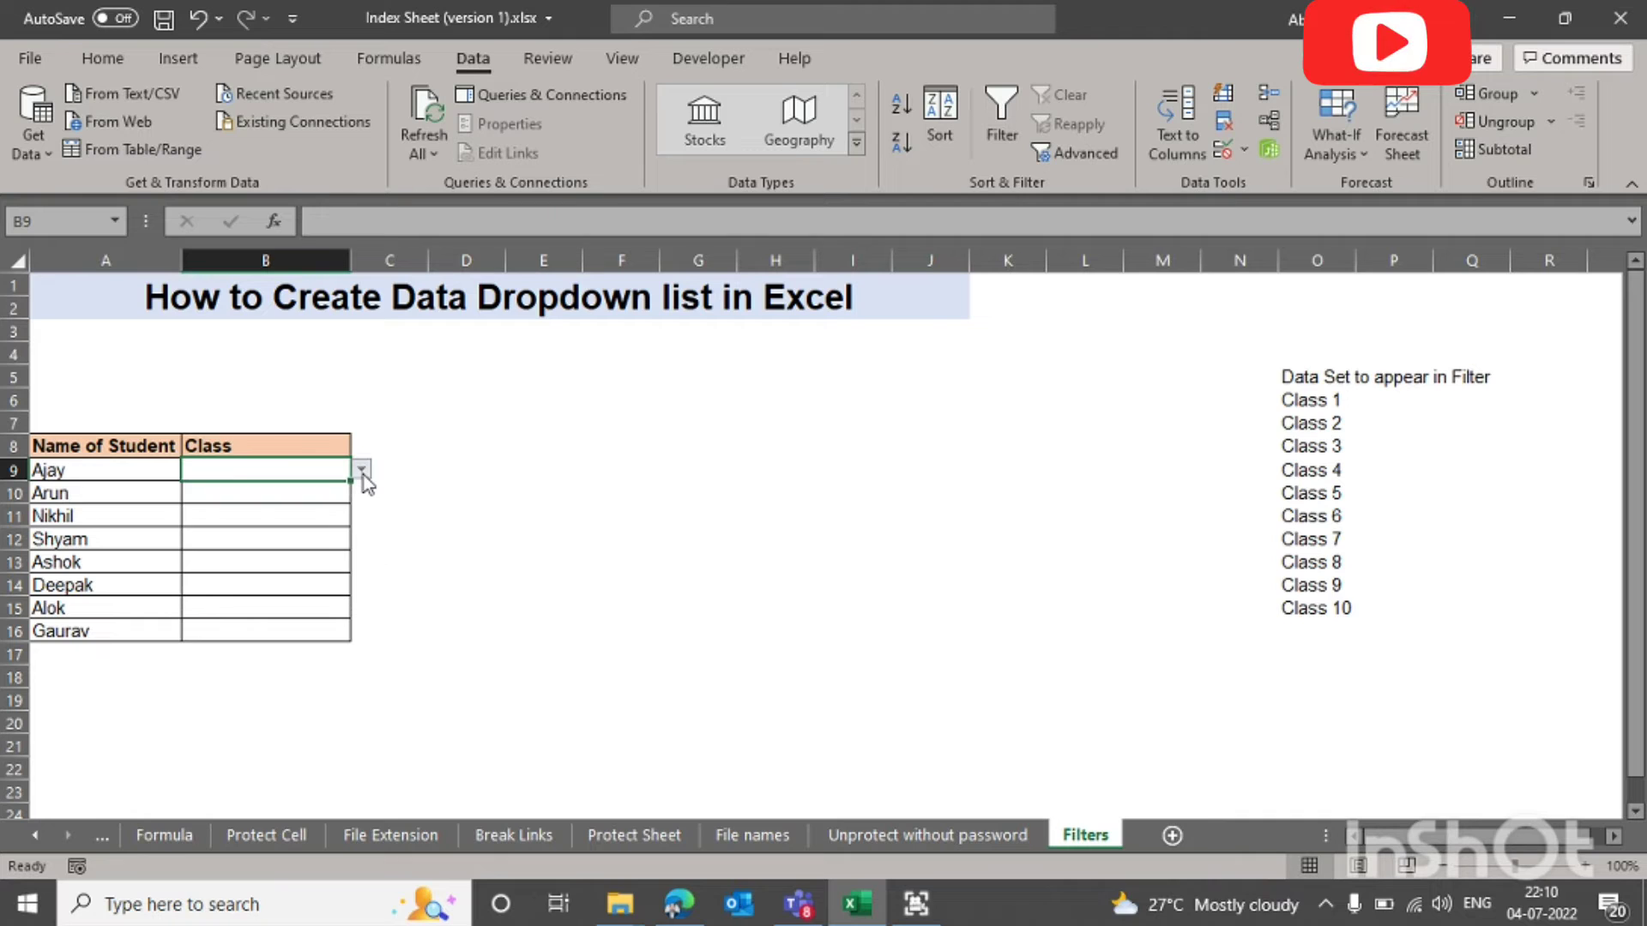
key(Return)
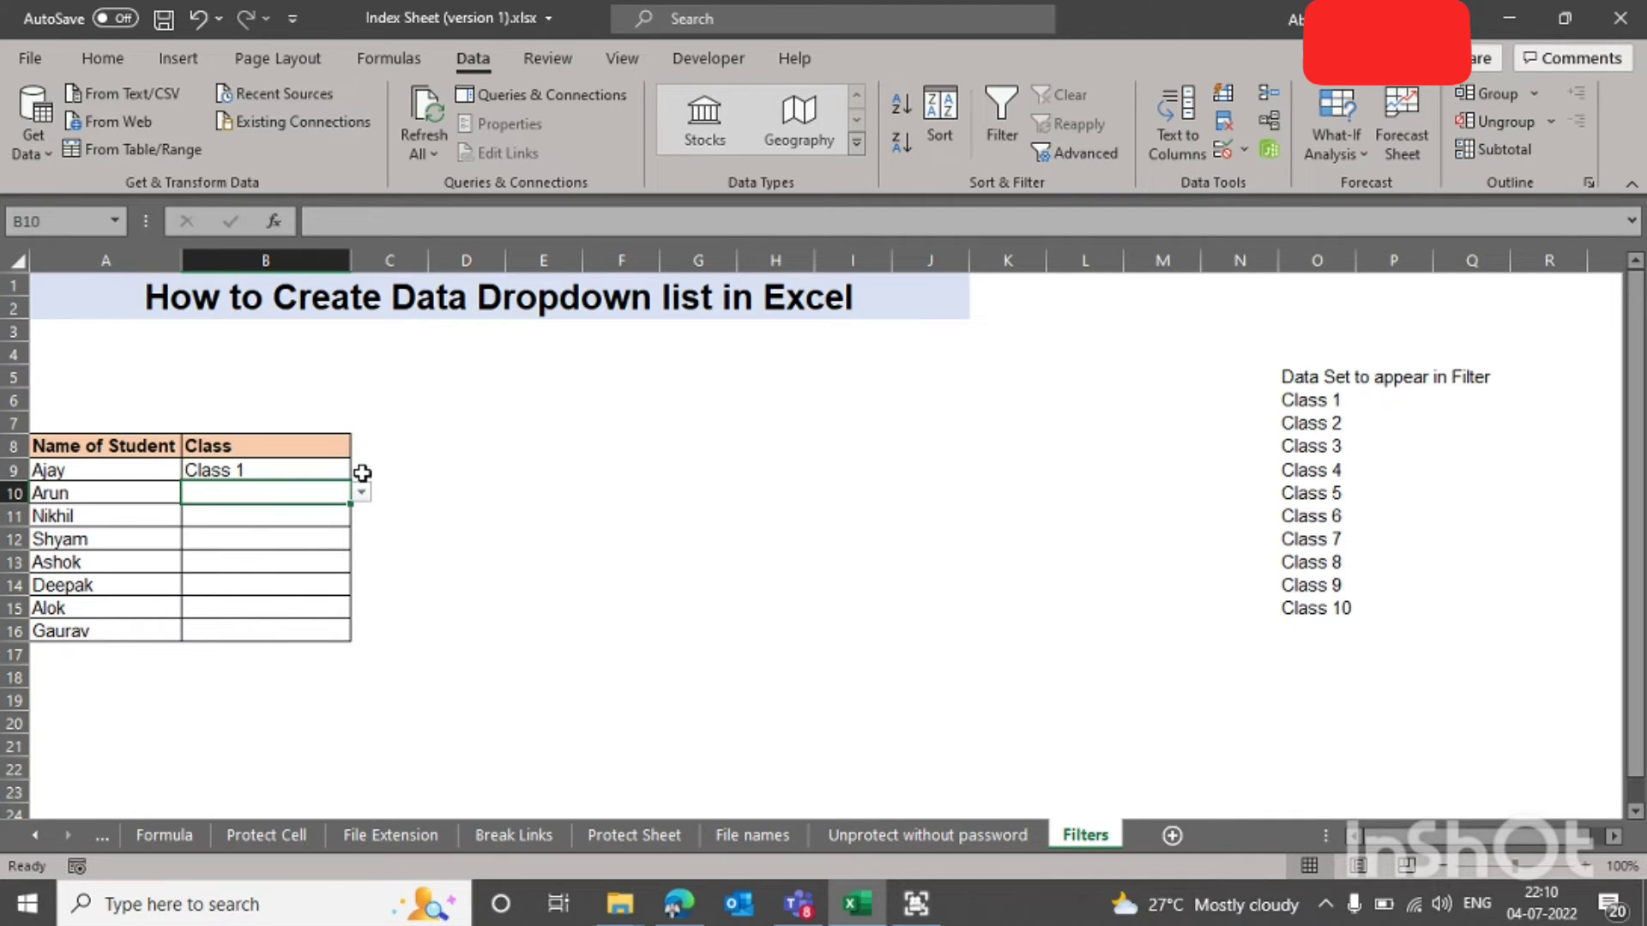
Step: Try to enter the invalid value Cls1 in cell B10 to test the error alert, and cancel the entry
text(Cls1)
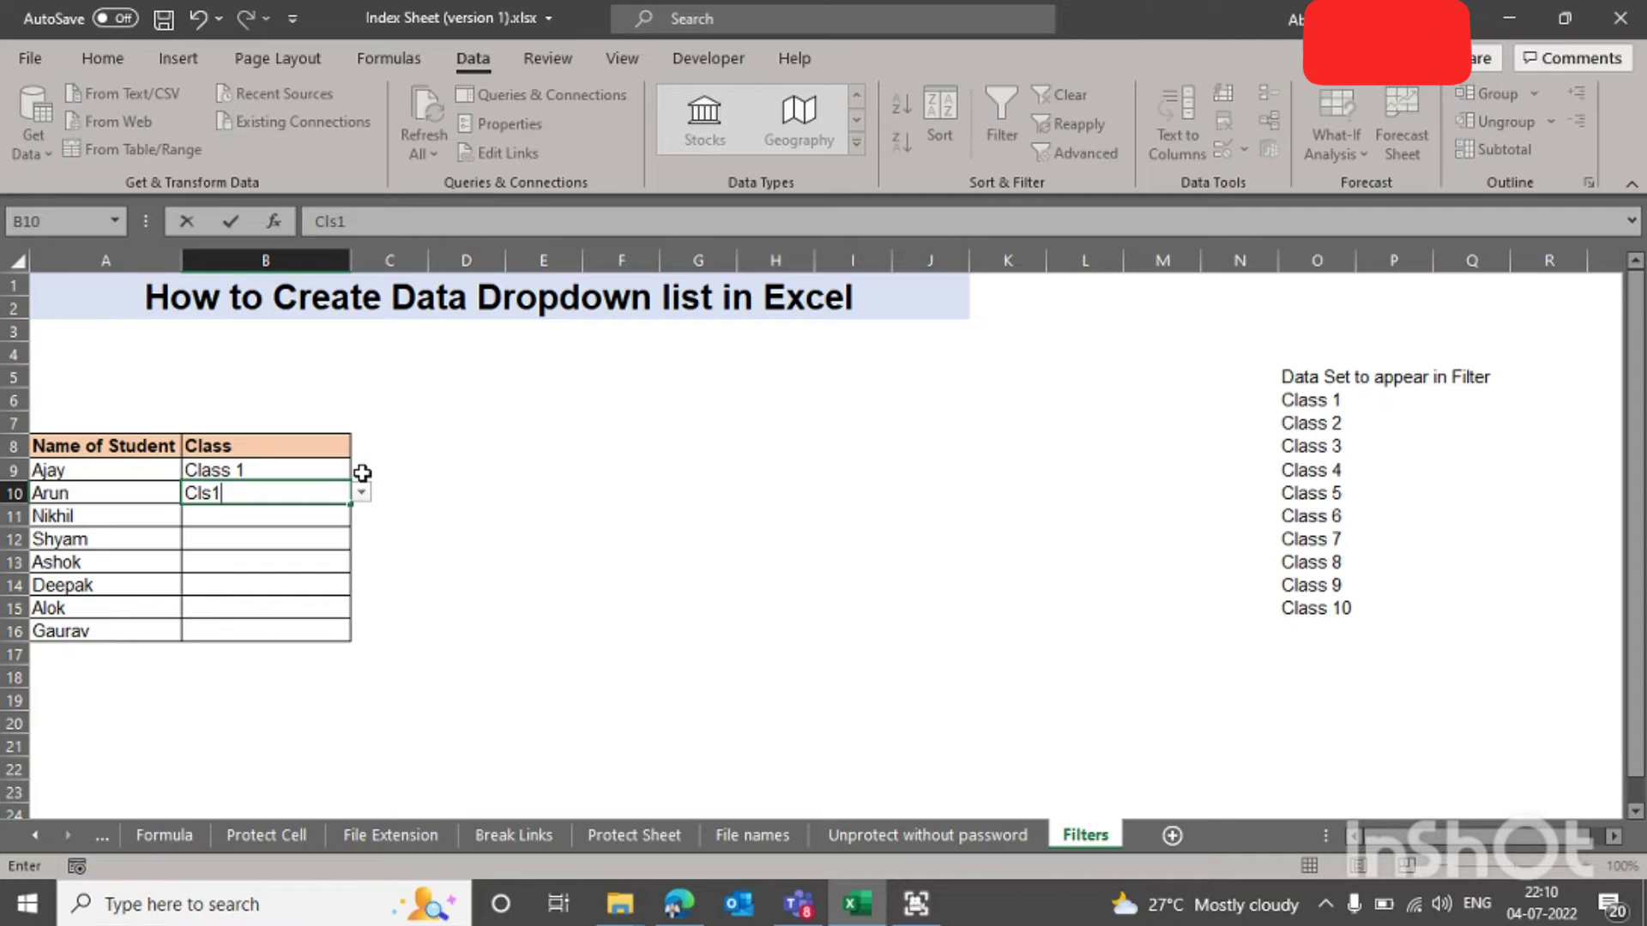
key(Return)
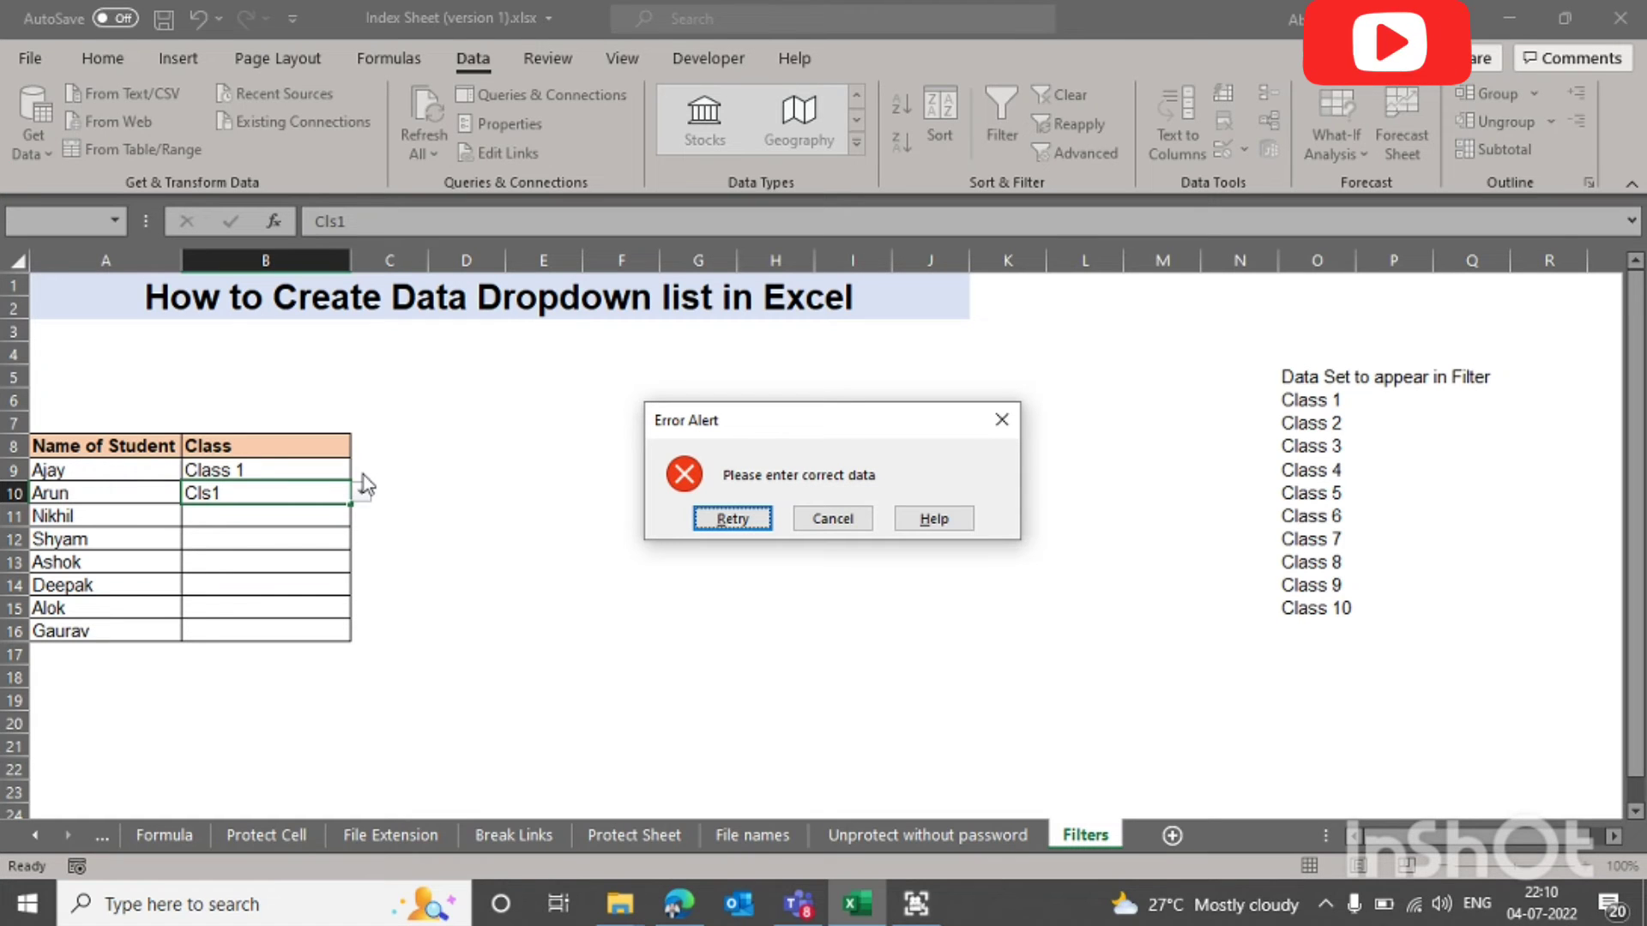
key(Escape)
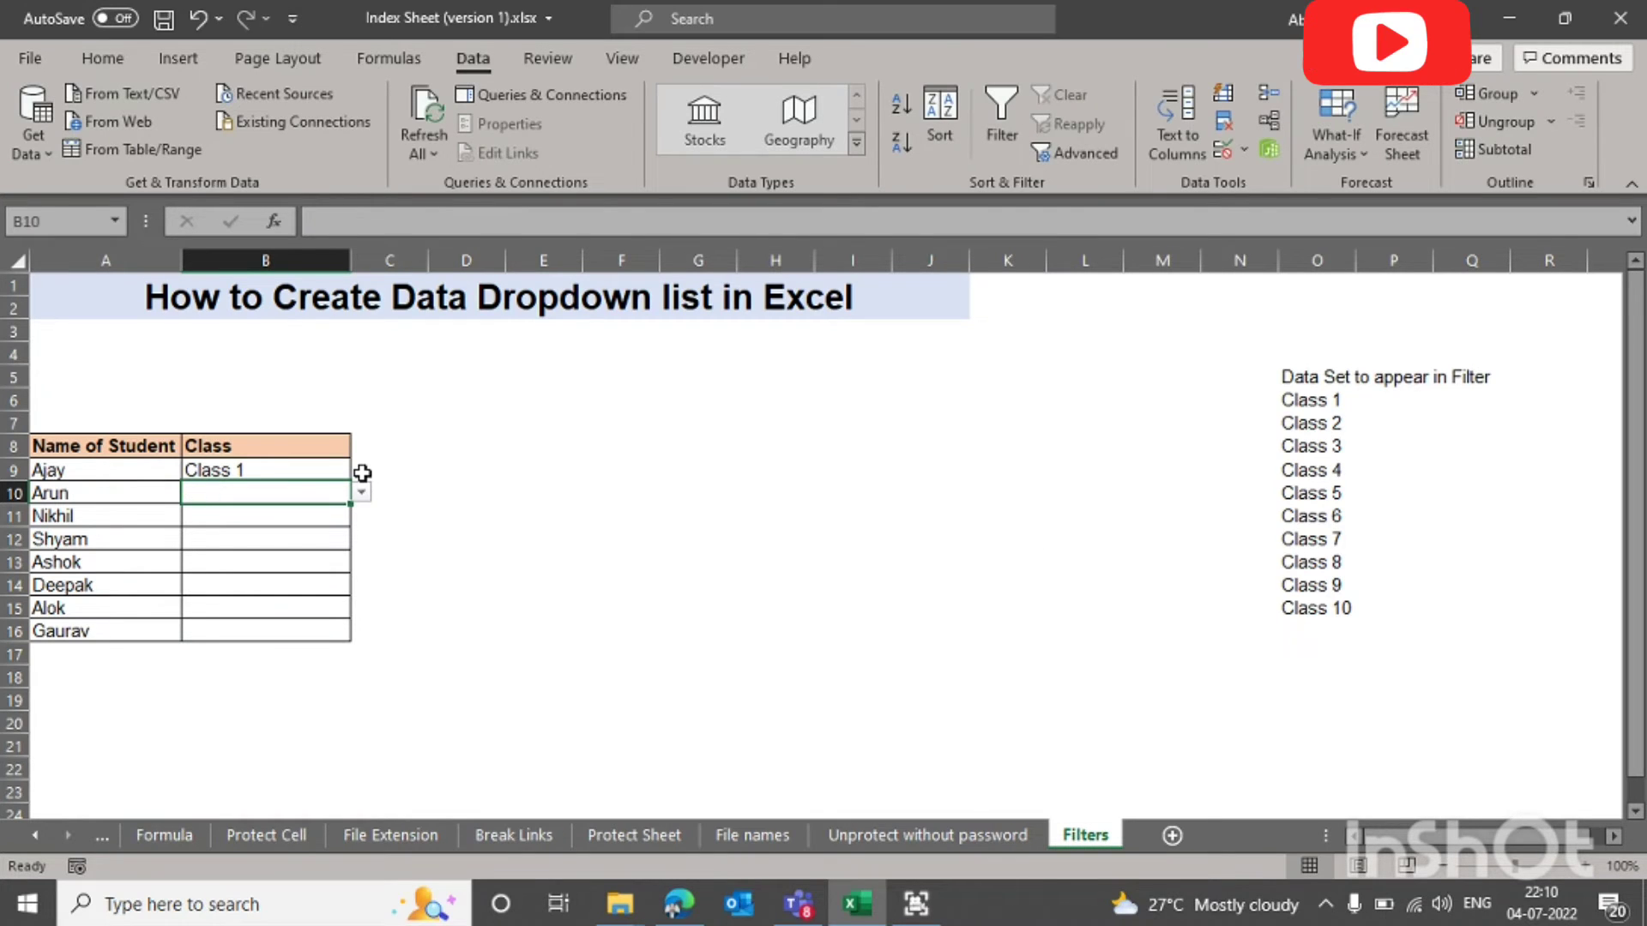
Step: Choose Class 4 from the dropdown lists in cells B10 and B11
key(alt+Down)
key(Down)
key(Down)
key(Down)
key(Return)
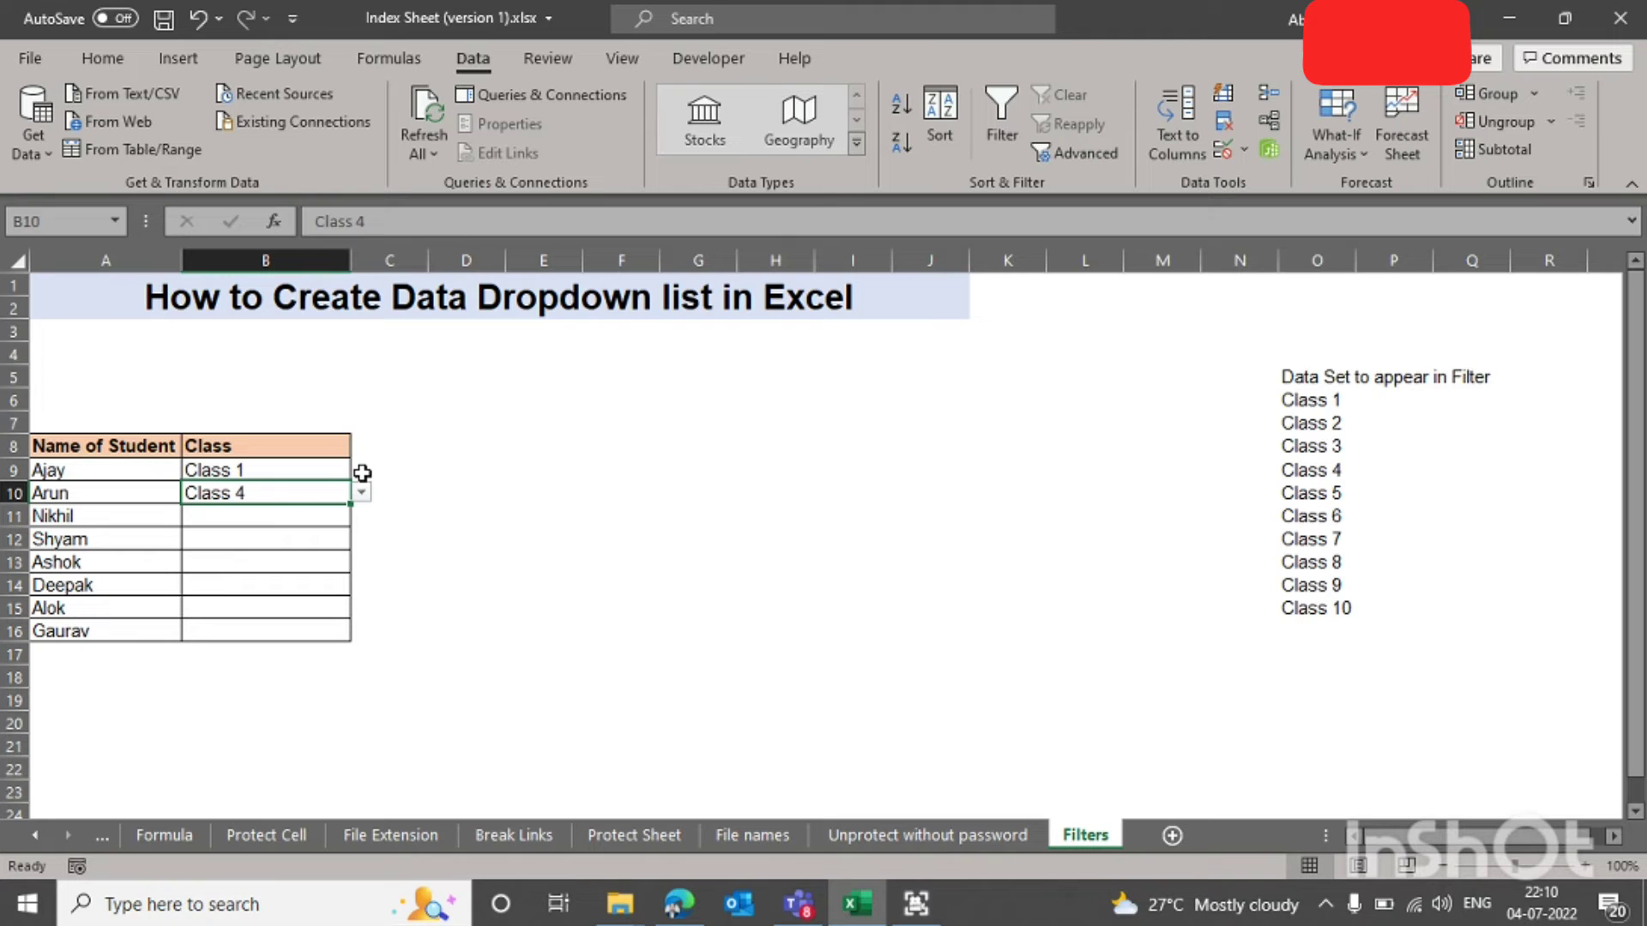
key(Down)
key(alt+Down)
key(Down)
key(Down)
key(Down)
key(Return)
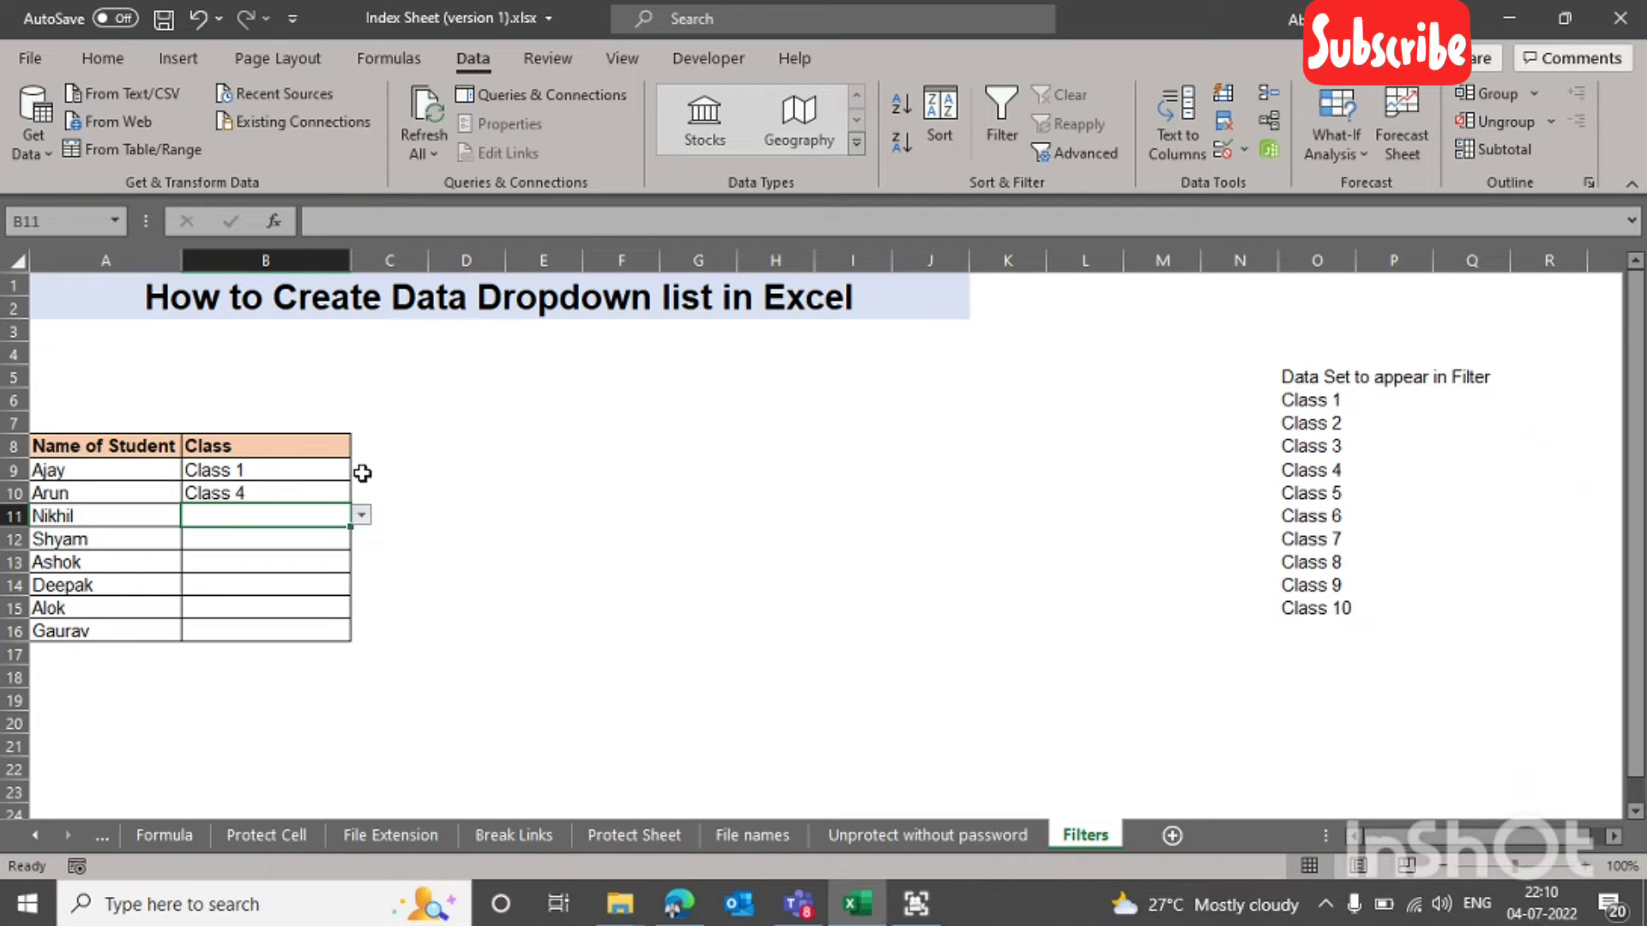
Step: Choose Class 5 from the dropdown list in cell B12
key(Down)
key(alt+Down)
key(Down)
key(Down)
key(Down)
key(Down)
key(Return)
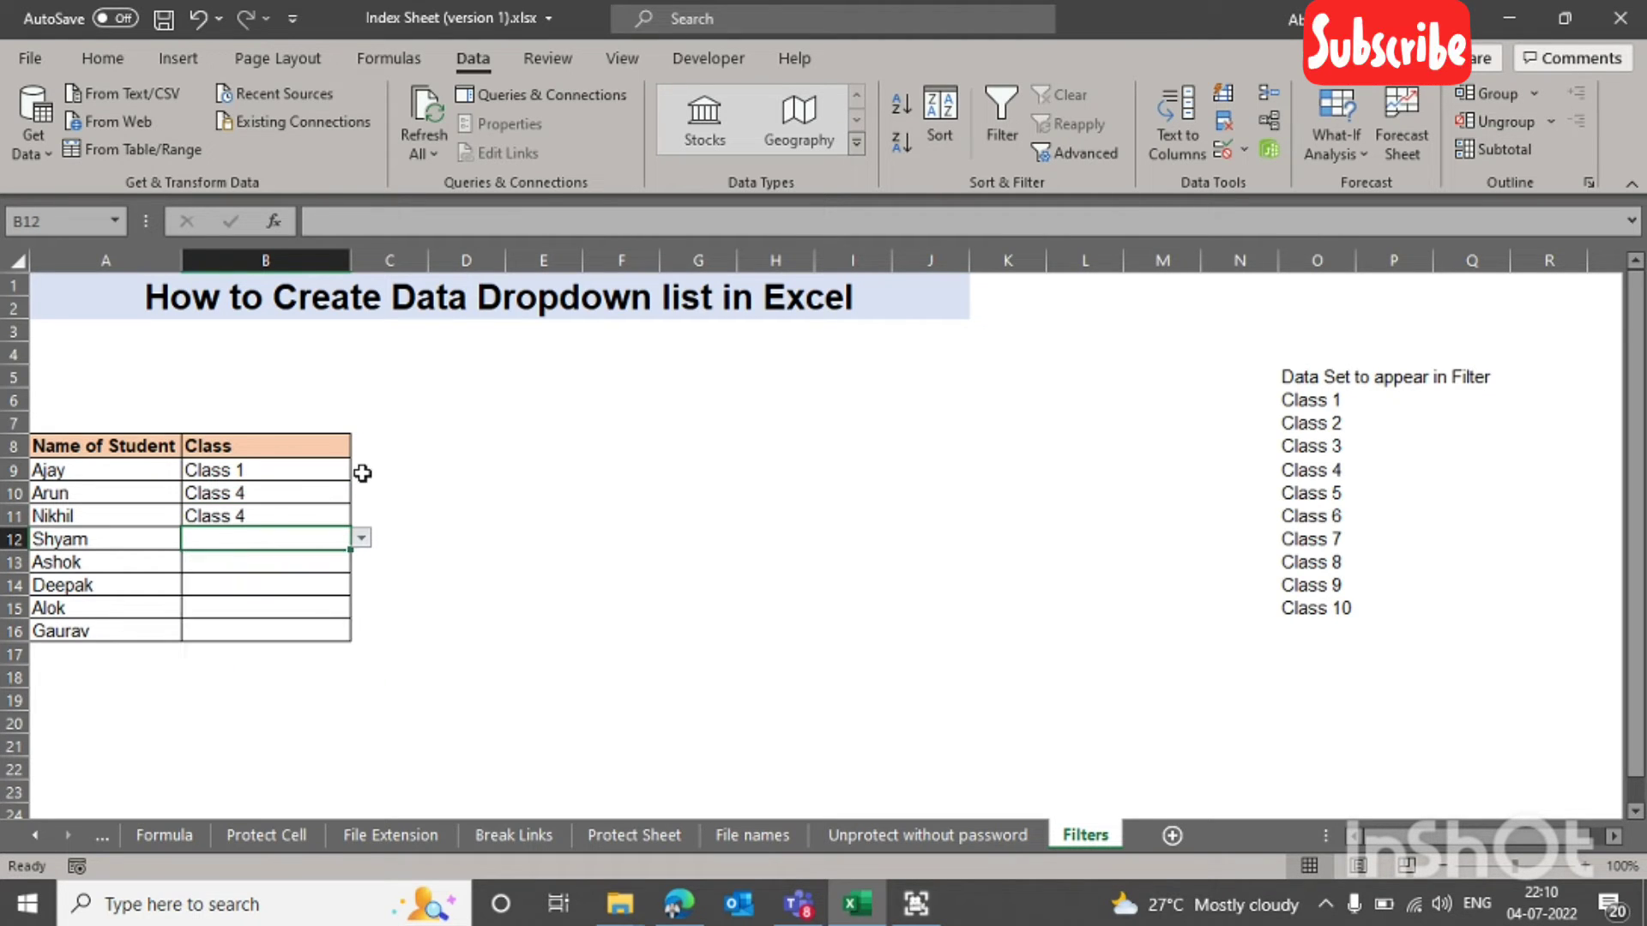
key(Down)
key(Up)
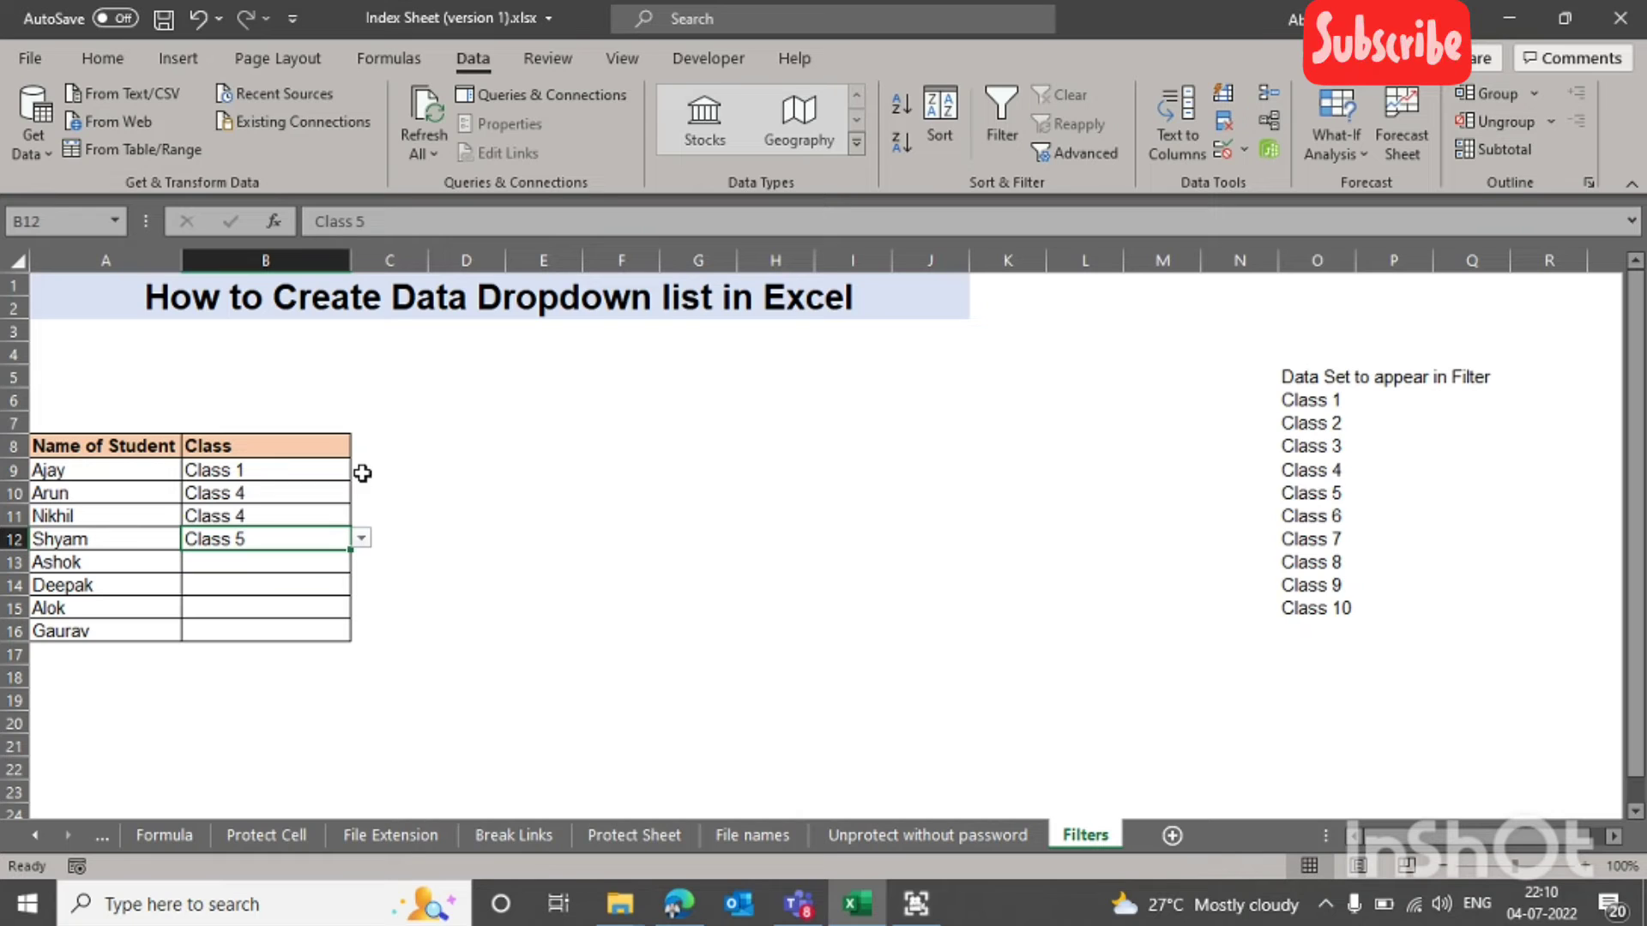
Step: Enter the valid value Class 1 manually in cell B13 instead of picking it from the list
key(Down)
key(Down)
key(Up)
key(Down)
key(Up)
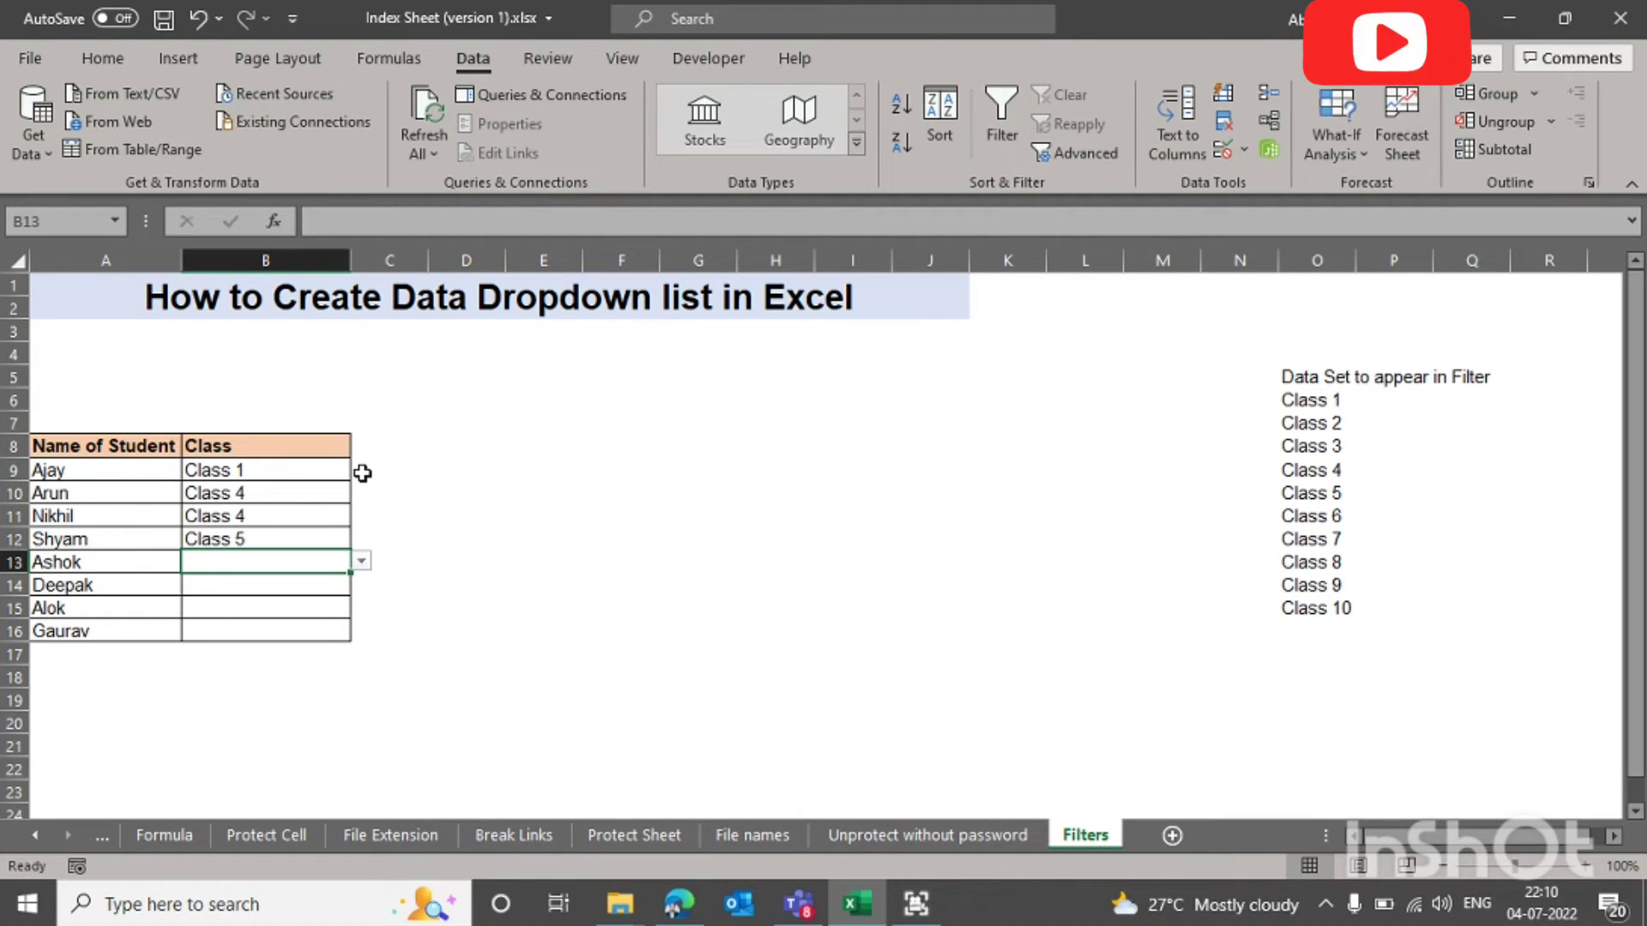
key(F2)
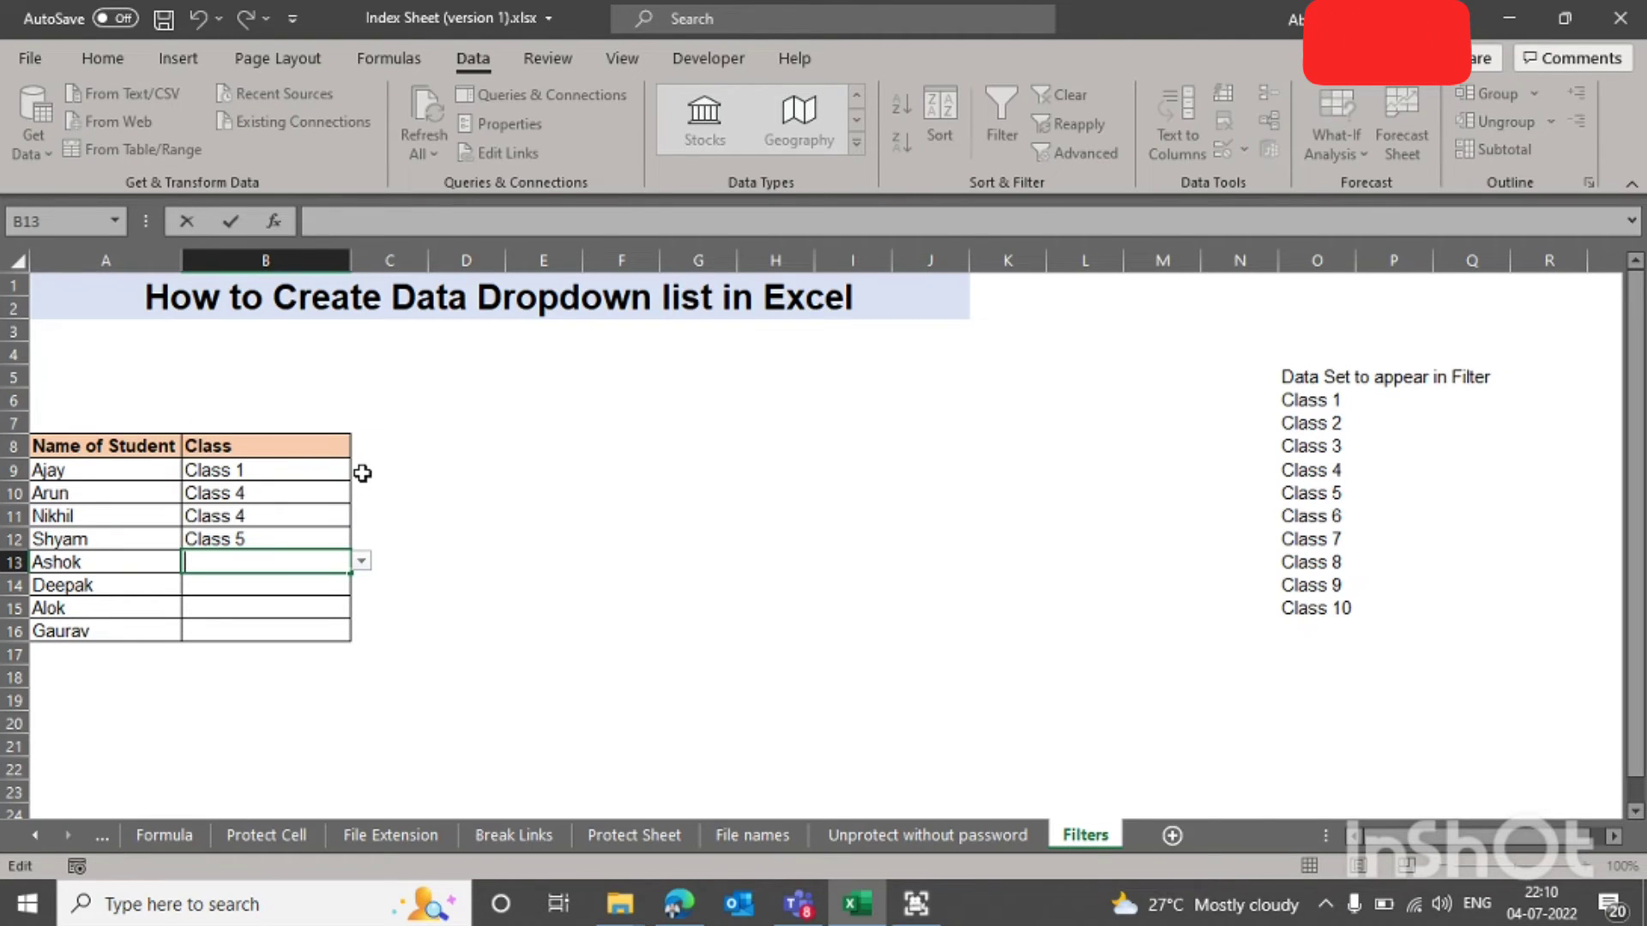
text(Class 1)
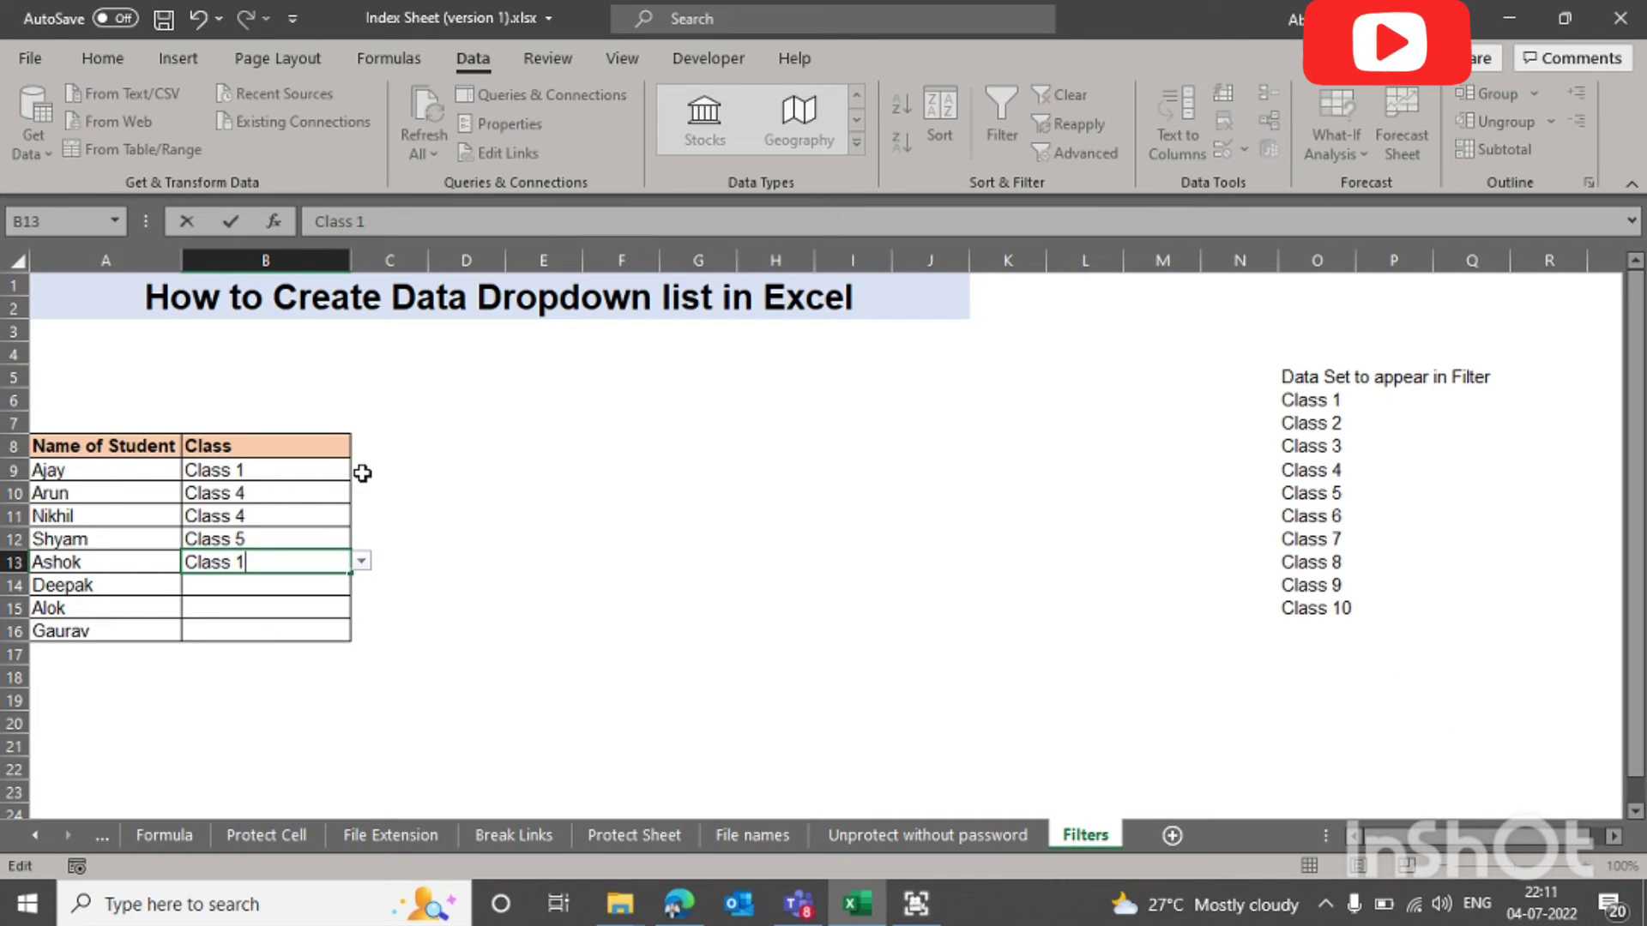
key(Return)
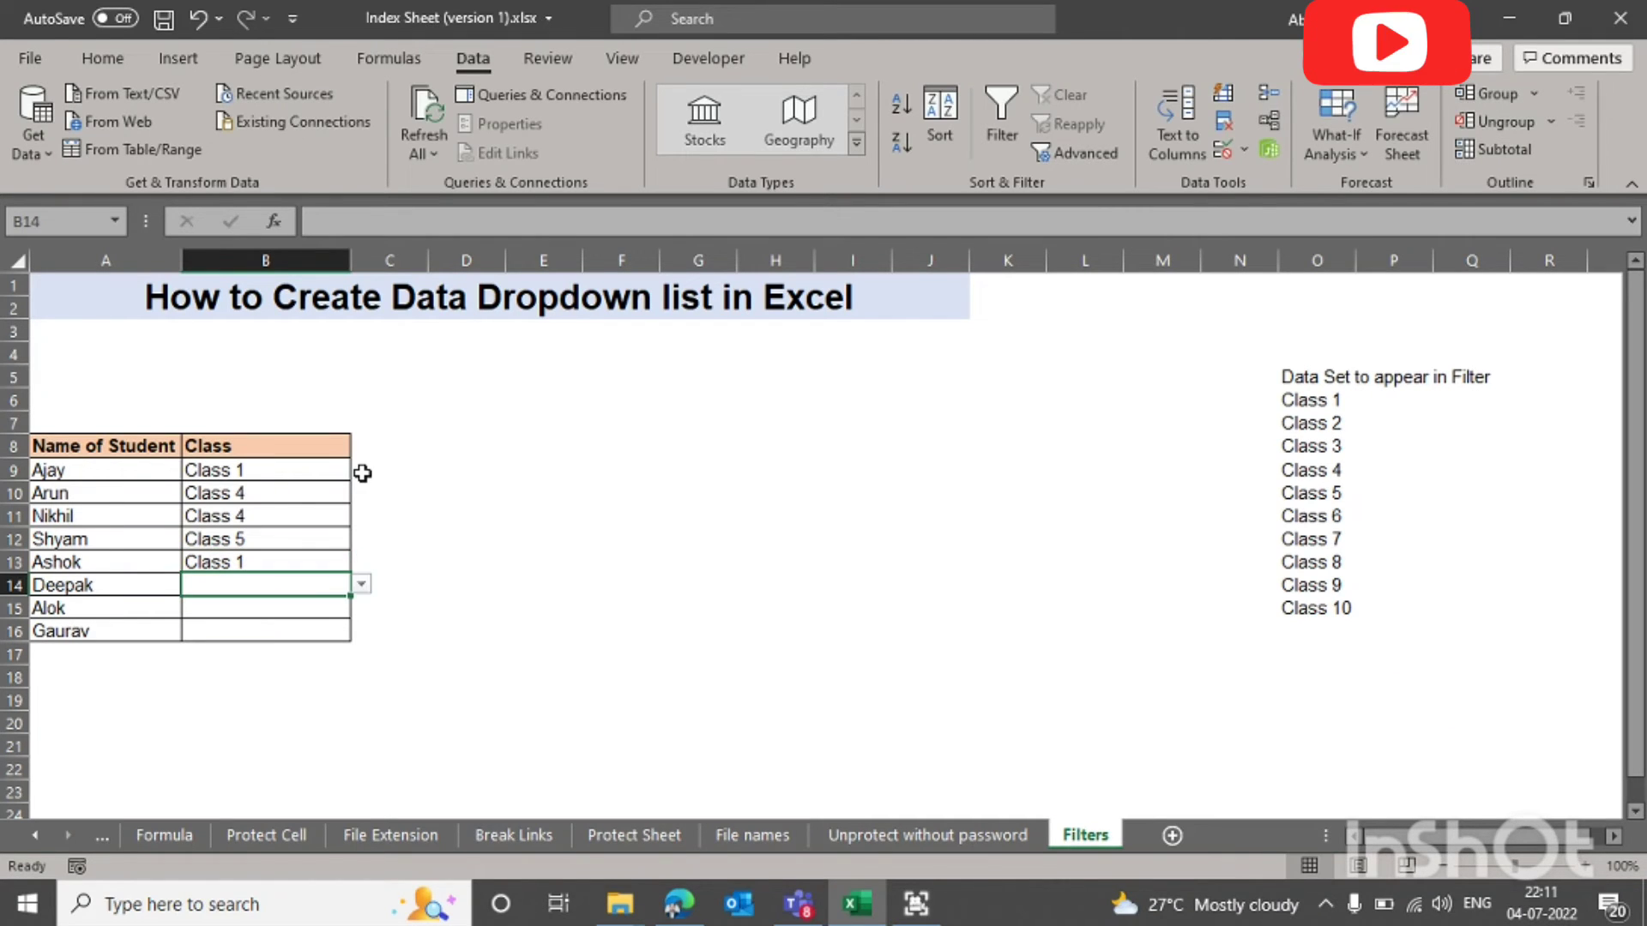
Step: Try to enter the invalid value Cls1 in cell B14, retry from the error alert, and cancel the entry
text(Cla)
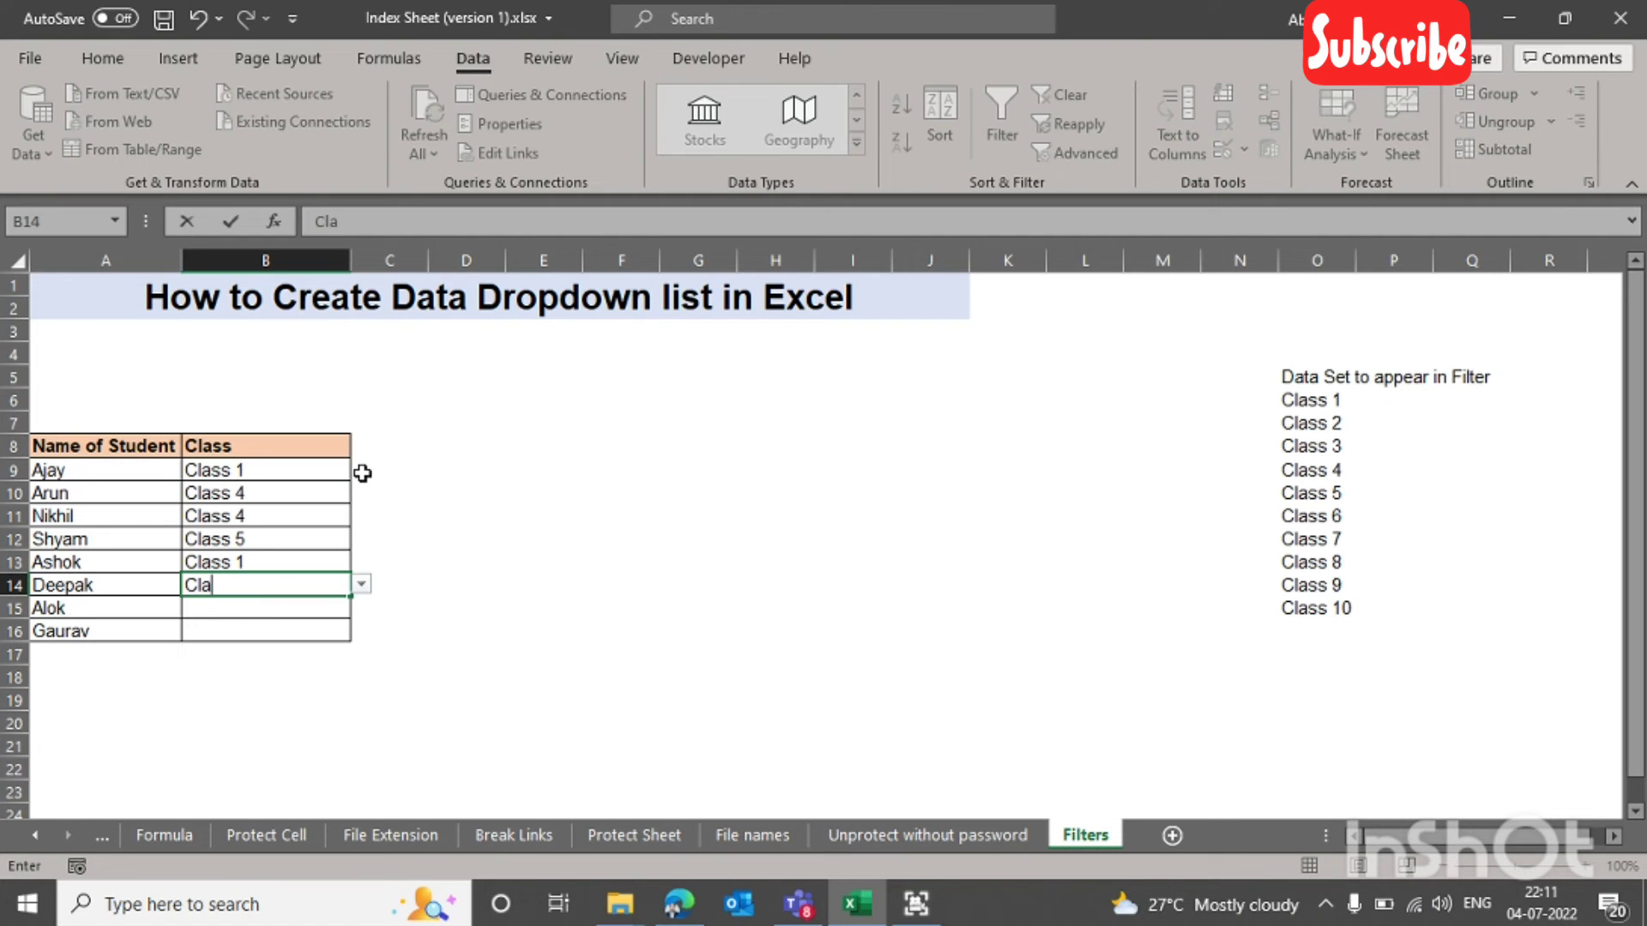
key(BackSpace)
text(s1)
key(Return)
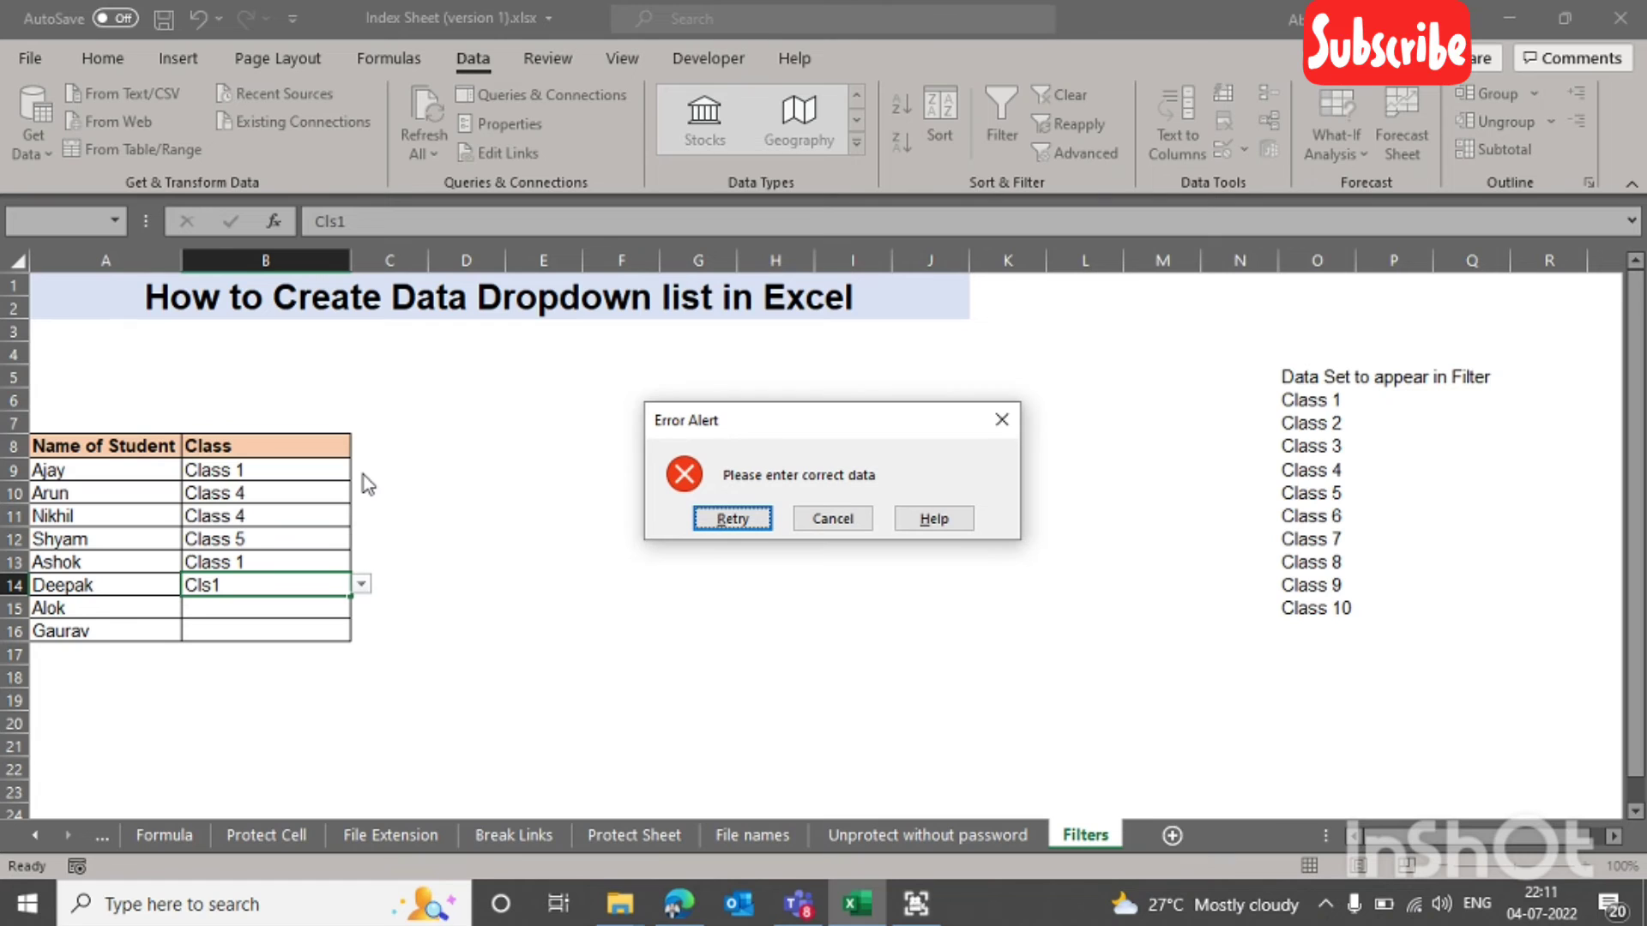
key(Return)
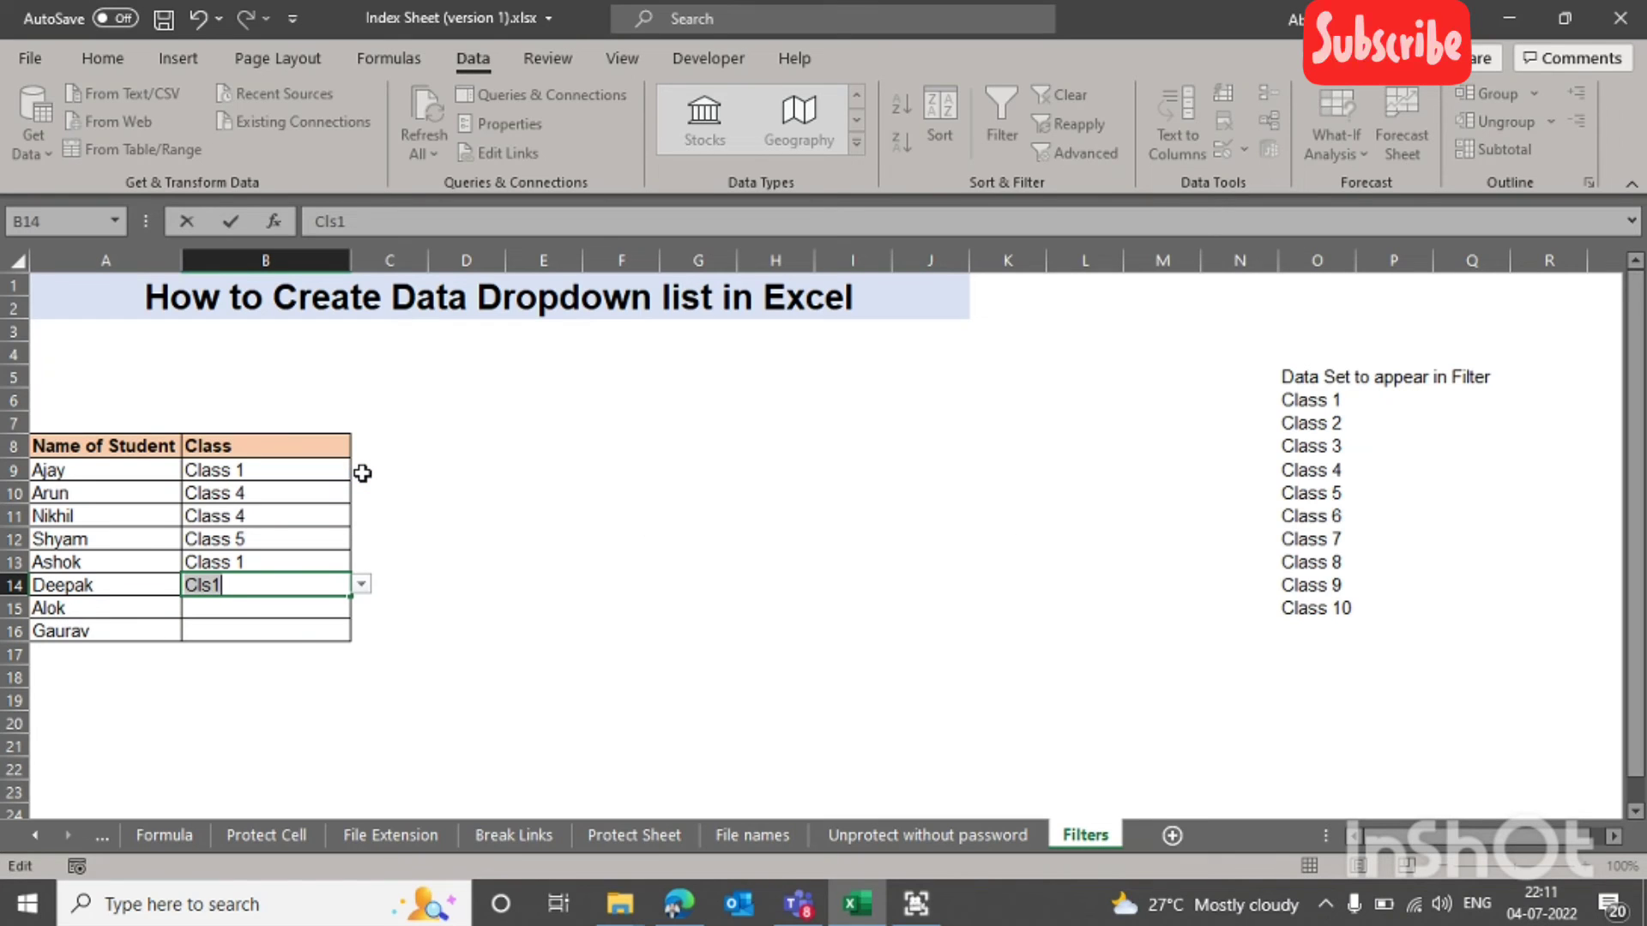
key(Escape)
key(Down)
key(Up)
key(Up)
key(Down)
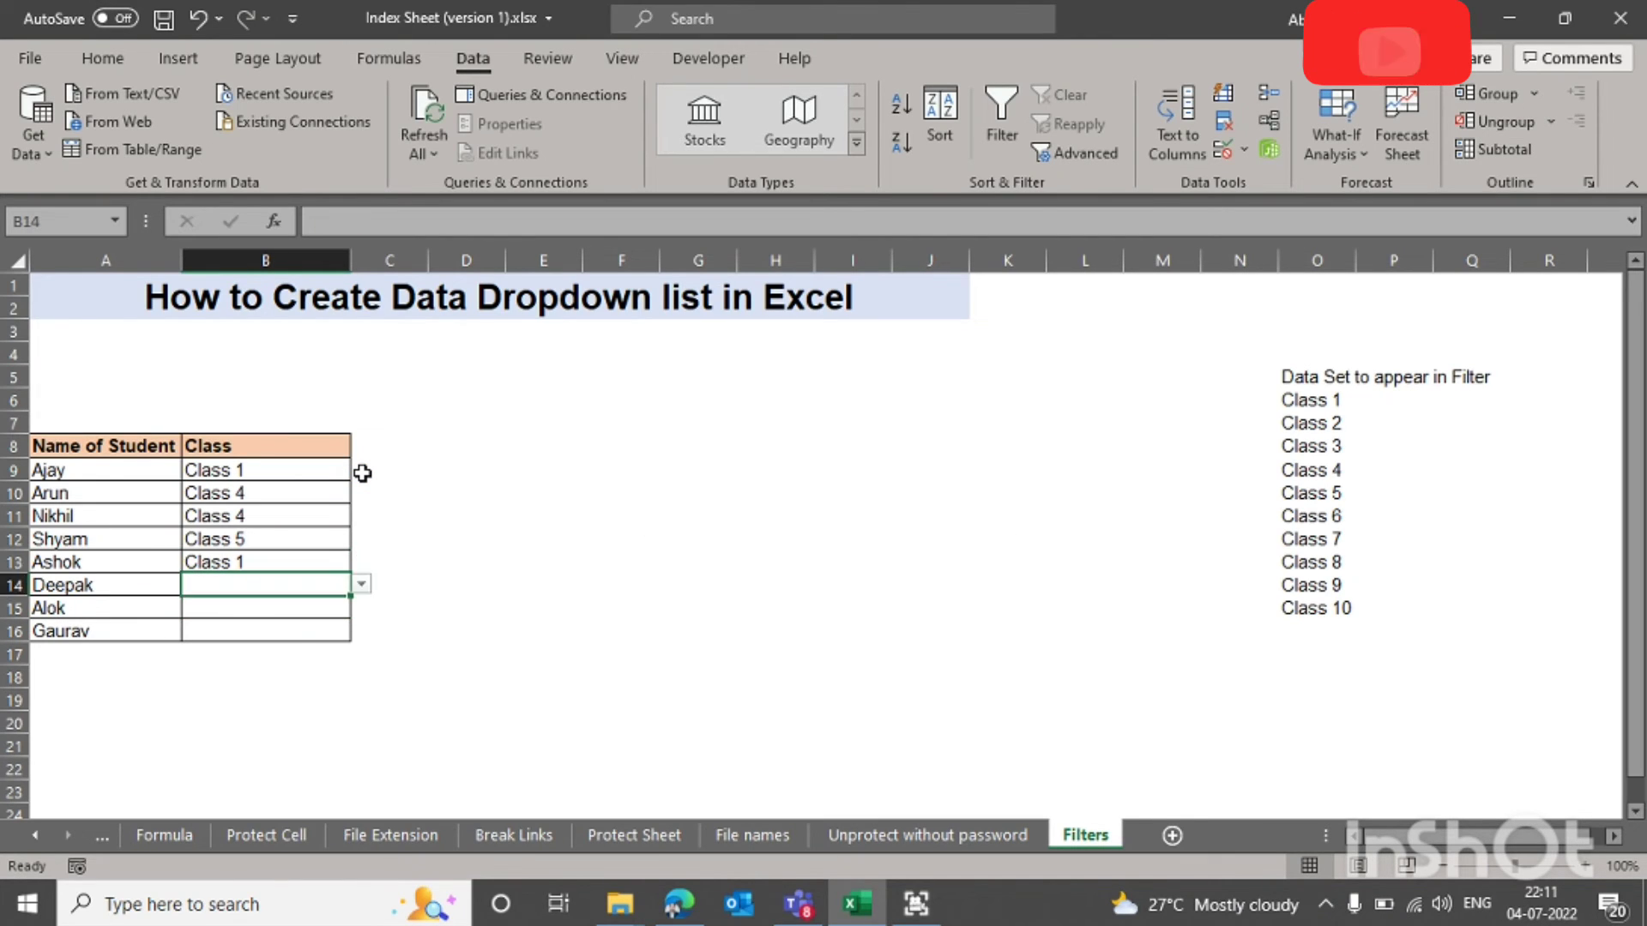
key(Down)
key(Down)
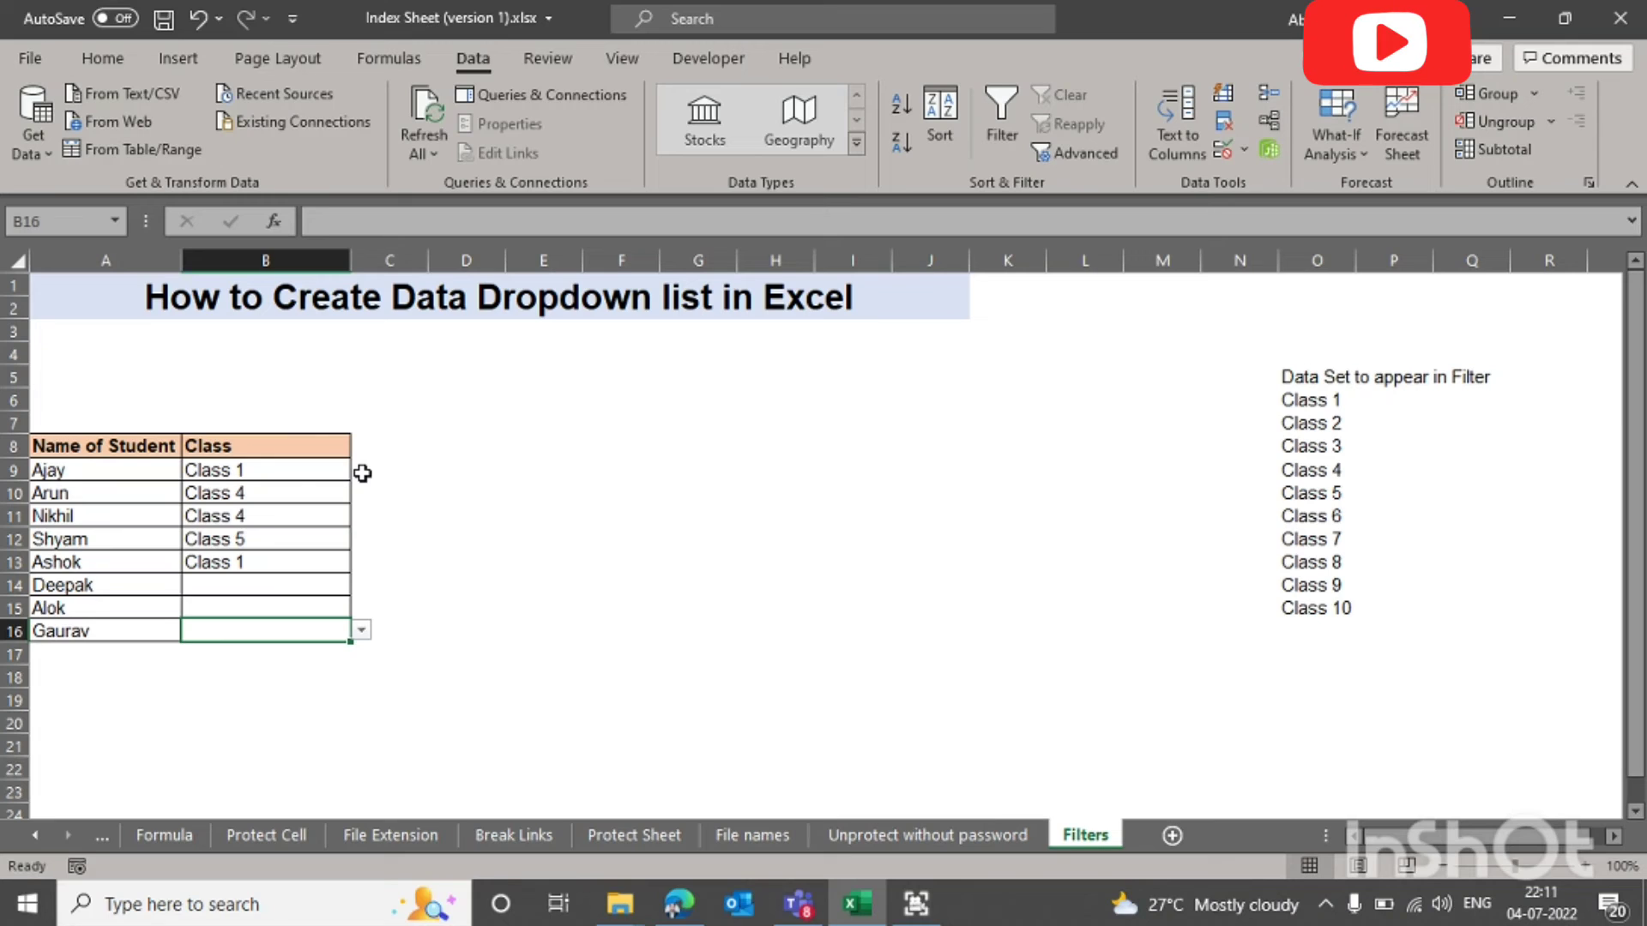
key(Up)
key(Up)
key(Up)
key(Down)
key(Down)
key(Down)
key(Up)
key(Down)
key(Down)
key(Up)
key(Right)
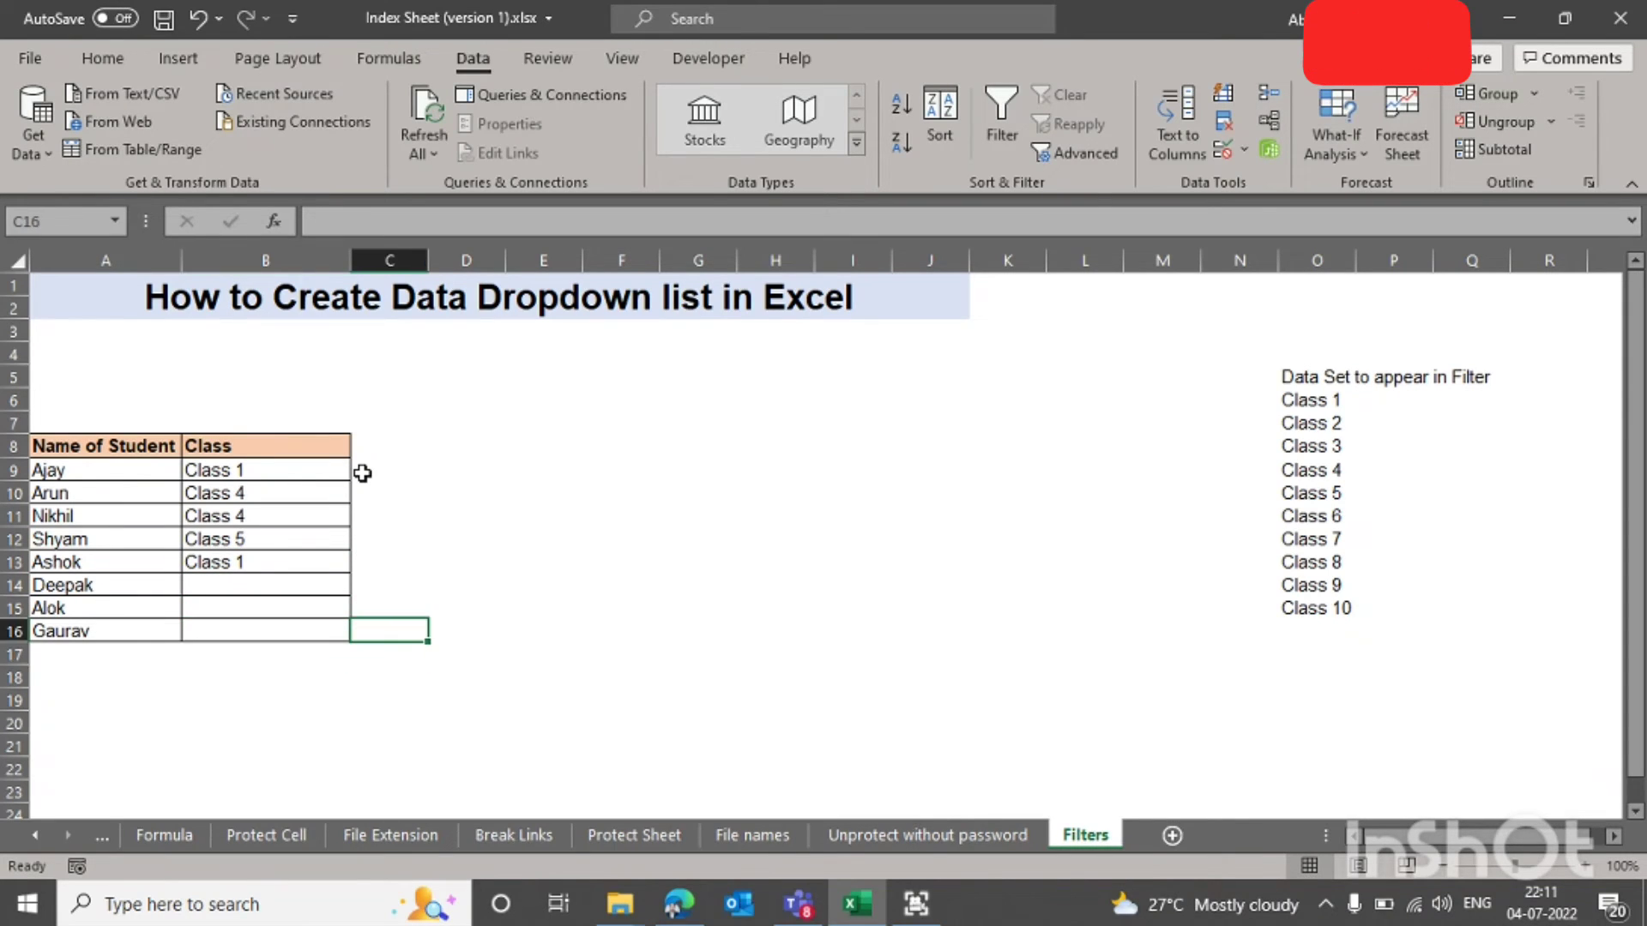
key(Left)
key(Left)
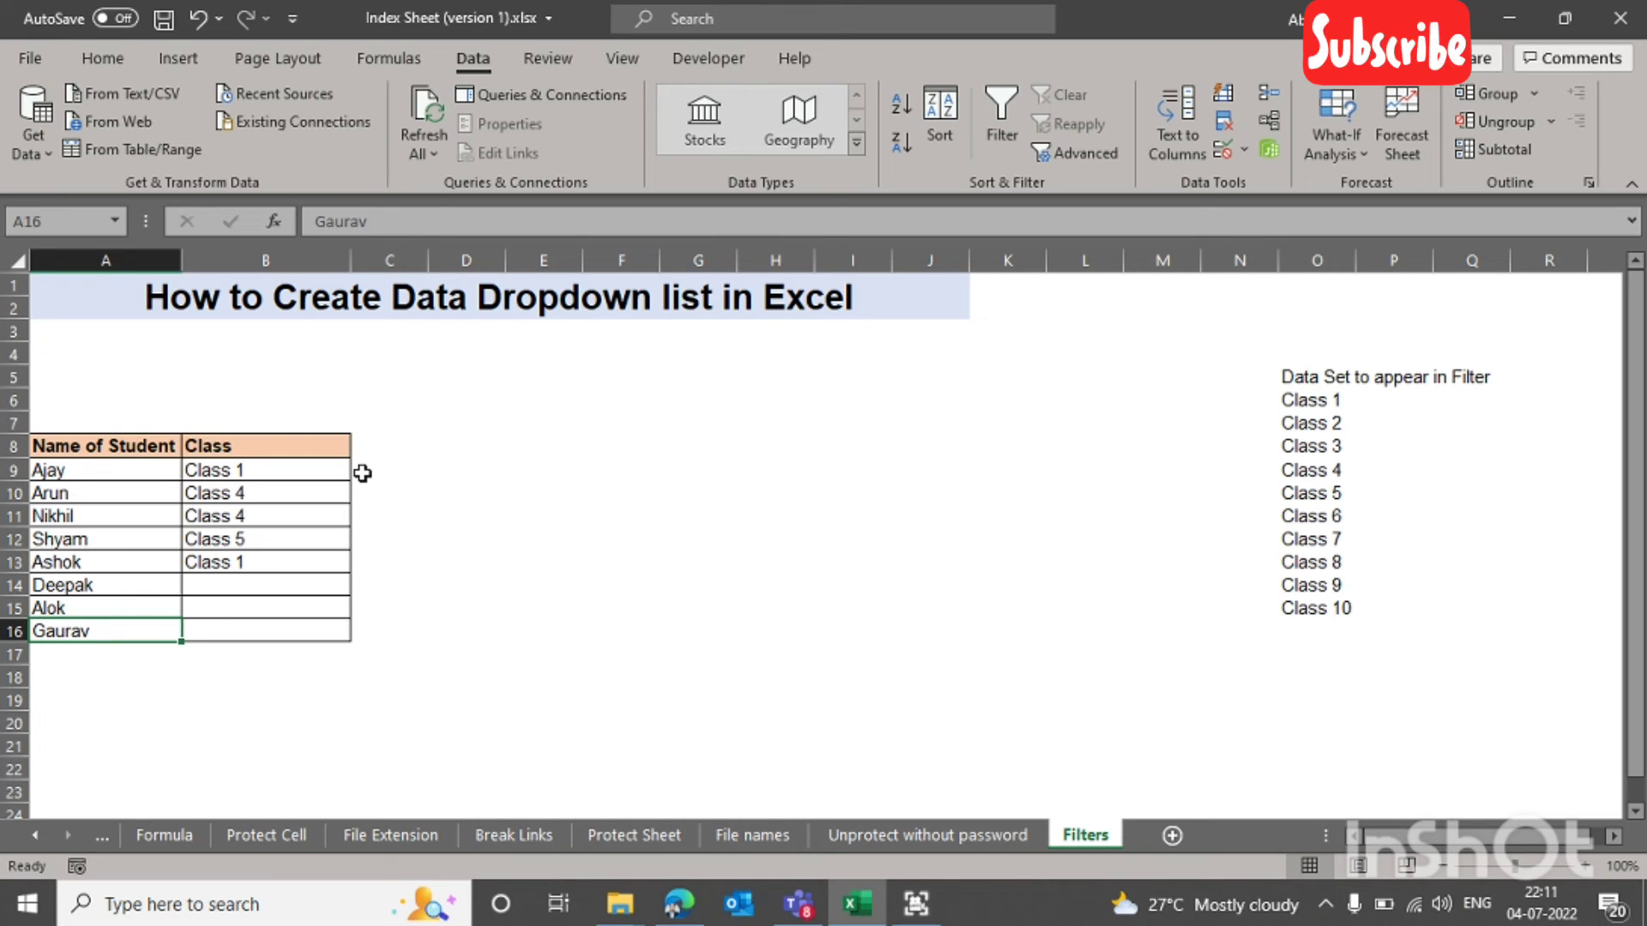